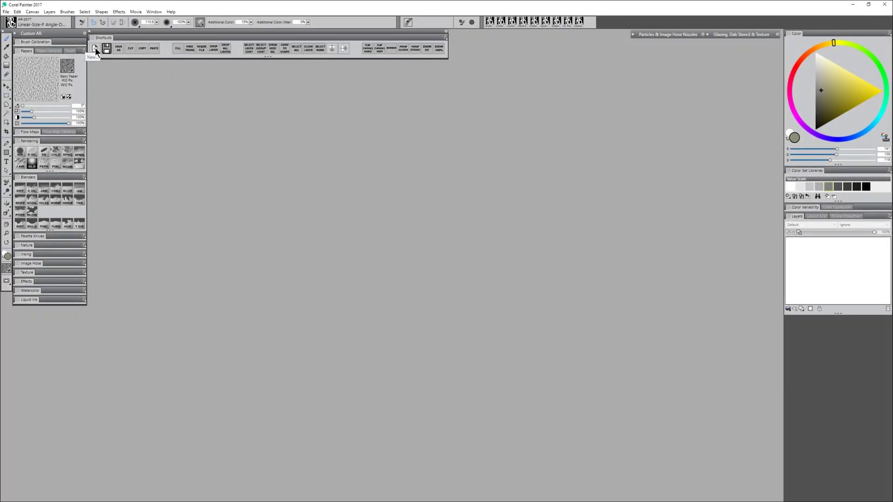
# Create a new 16 by 16 inch white image at 300 pixels per inch
pyautogui.click(95, 48)
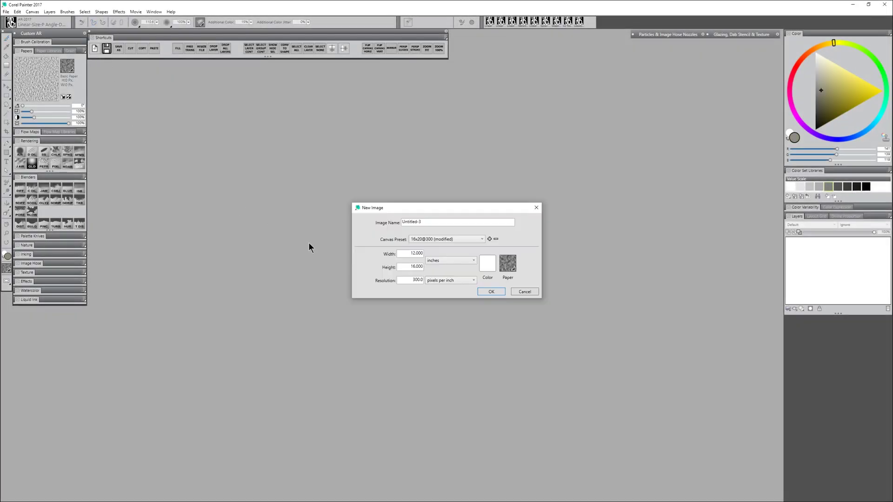
pyautogui.write('16')
pyautogui.click(409, 268)
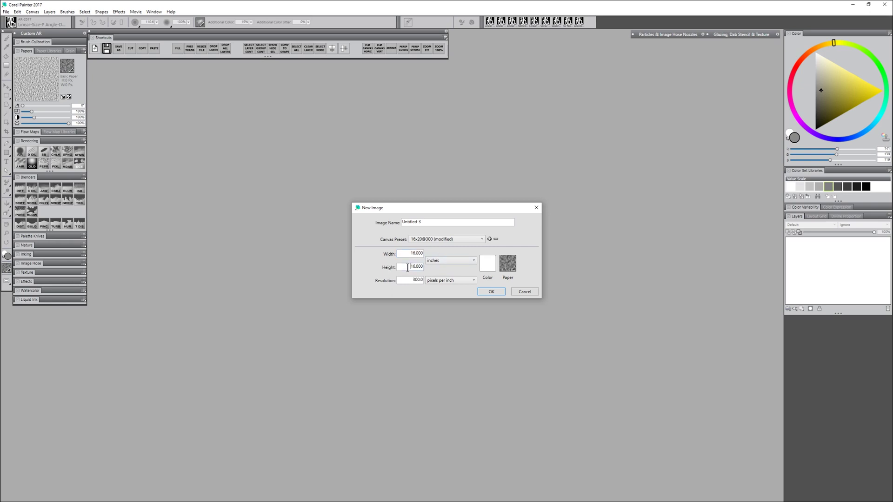
pyautogui.click(492, 291)
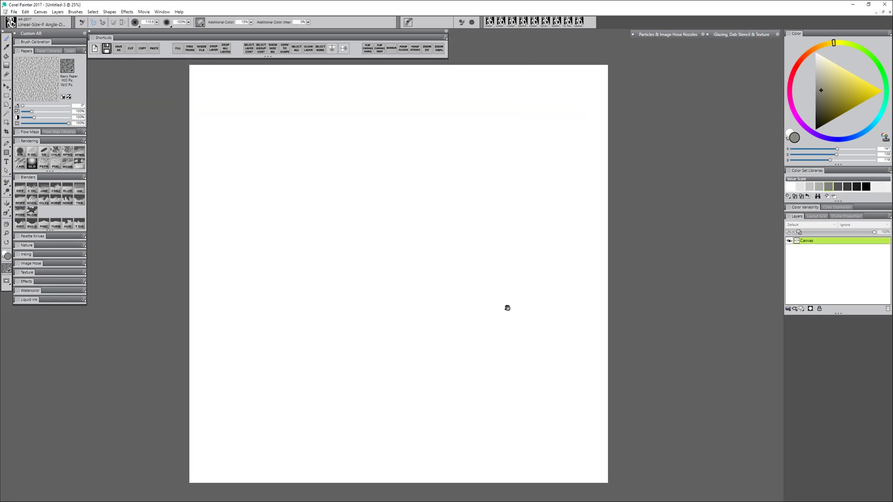
# Display the perspective guides over the blank canvas
pyautogui.moveTo(508, 308); pyautogui.dragTo(510, 310)
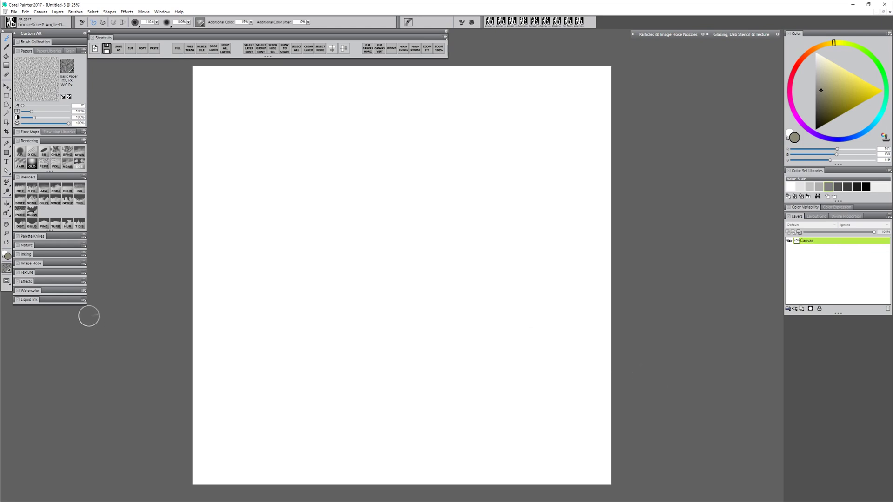
pyautogui.click(6, 213)
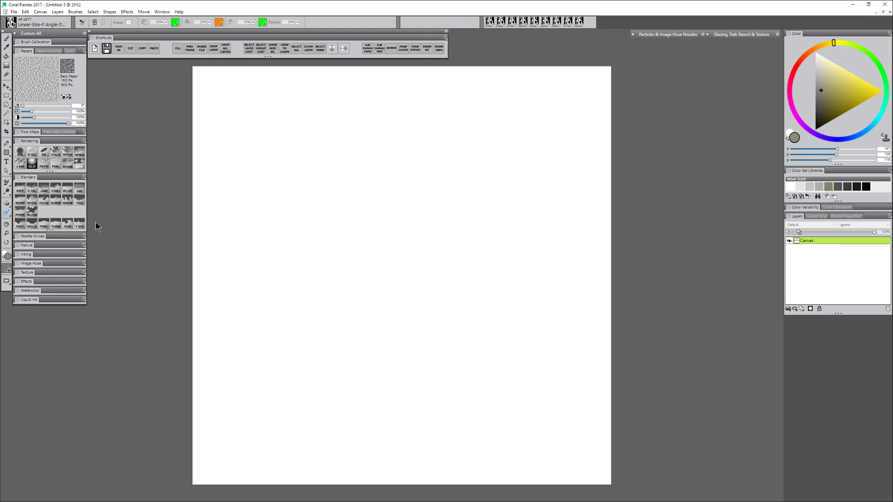
pyautogui.click(95, 21)
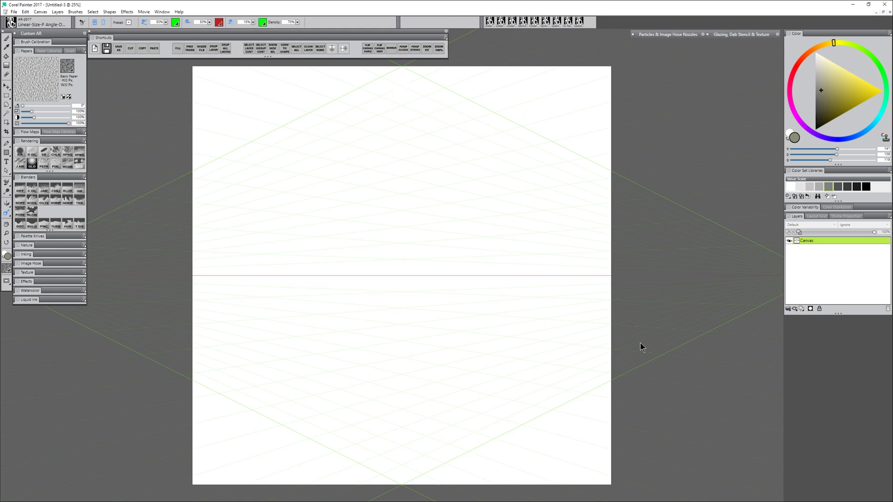
# Add a new layer and set up a dark neutral gray with the Detail Oils Brush G variant
pyautogui.click(801, 309)
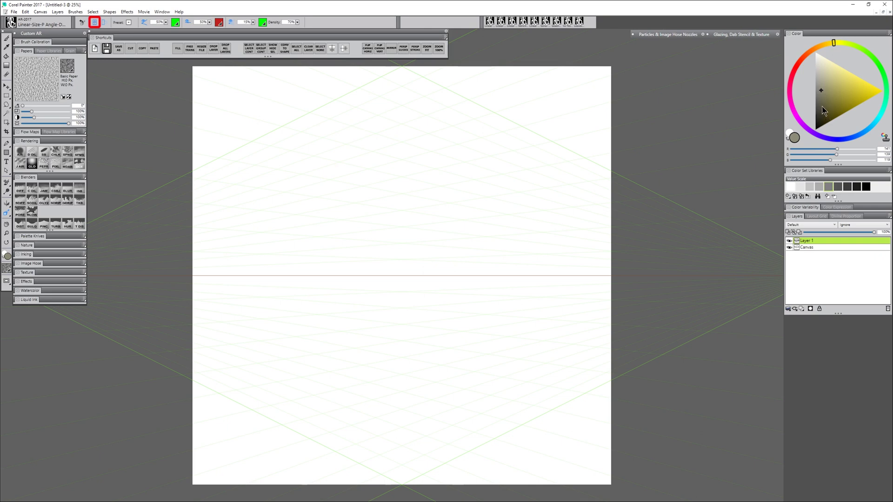
pyautogui.moveTo(822, 107); pyautogui.dragTo(815, 112)
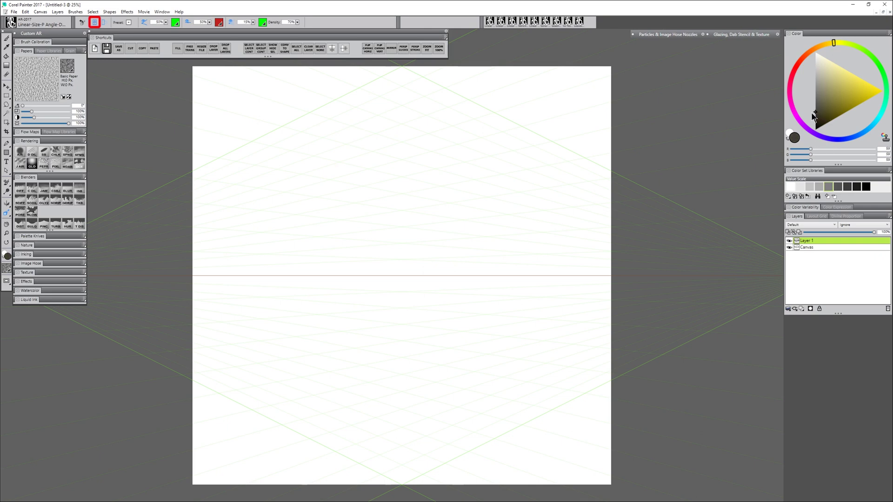
pyautogui.click(32, 154)
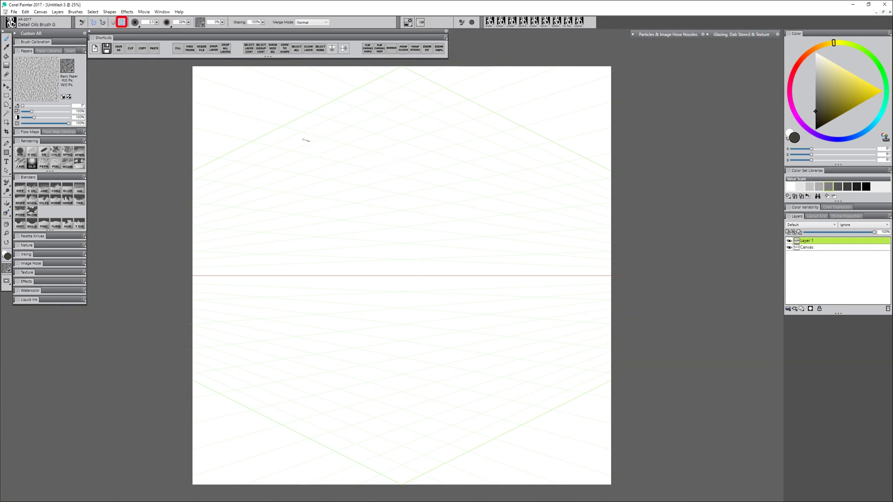
# Sketch many thin vertical and receding construction lines across the whole canvas, snapped to the perspective guides
pyautogui.moveTo(301, 154); pyautogui.dragTo(312, 274)
pyautogui.hotkey('ctrl', 'z')
pyautogui.moveTo(298, 137); pyautogui.dragTo(310, 296)
pyautogui.moveTo(269, 207); pyautogui.dragTo(390, 178)
pyautogui.moveTo(382, 125); pyautogui.dragTo(381, 247)
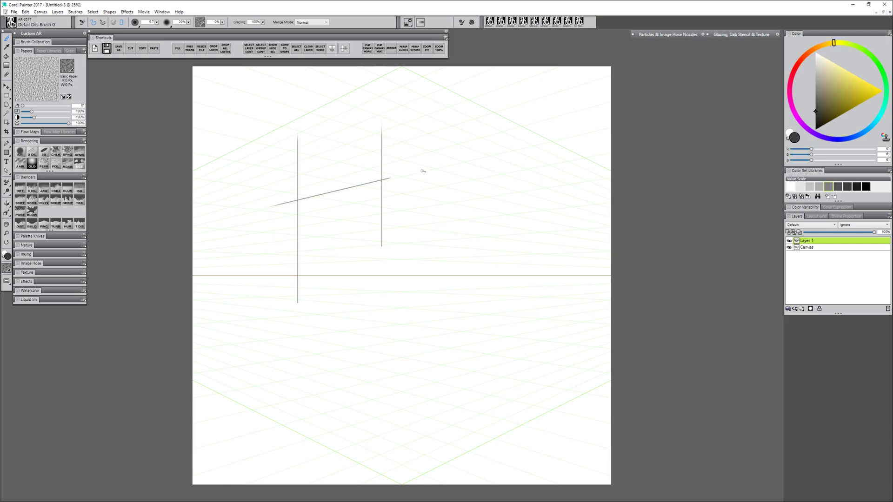
pyautogui.moveTo(440, 160); pyautogui.dragTo(433, 158)
pyautogui.moveTo(502, 152)
pyautogui.mouseDown()
pyautogui.moveTo(393, 154)
pyautogui.moveTo(281, 67)
pyautogui.mouseUp()
pyautogui.moveTo(311, 185); pyautogui.dragTo(506, 219)
pyautogui.moveTo(445, 159); pyautogui.dragTo(445, 347)
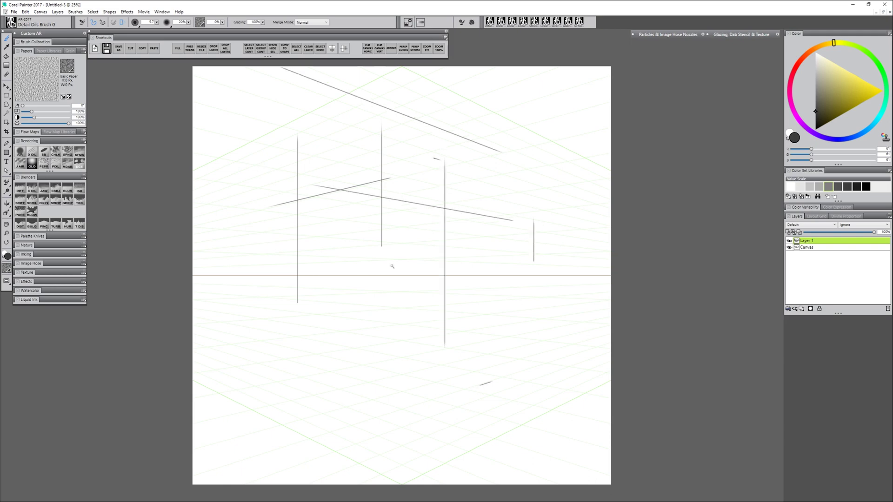
pyautogui.moveTo(319, 291); pyautogui.dragTo(489, 299)
pyautogui.moveTo(389, 279); pyautogui.dragTo(389, 395)
pyautogui.moveTo(307, 278); pyautogui.dragTo(315, 278)
pyautogui.moveTo(273, 323); pyautogui.dragTo(273, 396)
pyautogui.moveTo(236, 262); pyautogui.dragTo(236, 411)
pyautogui.moveTo(225, 284); pyautogui.dragTo(225, 413)
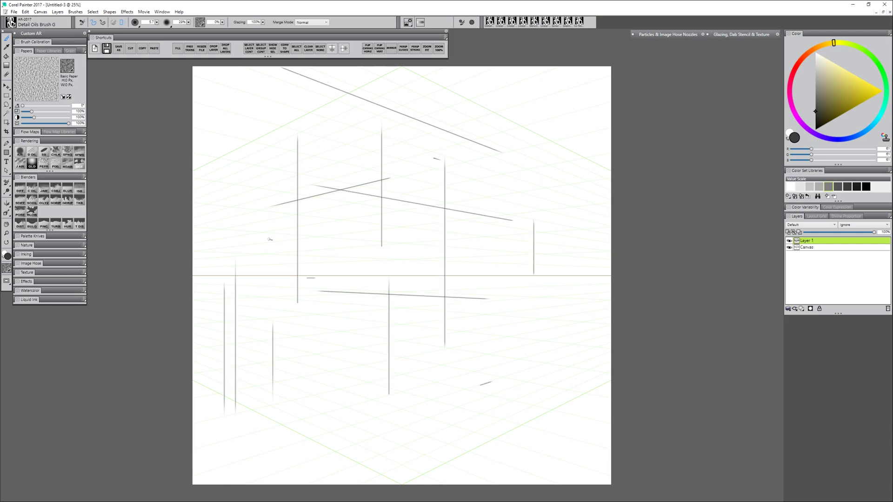
pyautogui.moveTo(269, 254); pyautogui.dragTo(269, 363)
pyautogui.moveTo(212, 378); pyautogui.dragTo(380, 350)
pyautogui.moveTo(416, 296); pyautogui.dragTo(275, 304)
pyautogui.moveTo(279, 353); pyautogui.dragTo(471, 326)
pyautogui.moveTo(511, 292); pyautogui.dragTo(350, 300)
pyautogui.moveTo(306, 416); pyautogui.dragTo(532, 354)
pyautogui.moveTo(522, 291)
pyautogui.mouseDown()
pyautogui.moveTo(522, 235)
pyautogui.moveTo(522, 347)
pyautogui.mouseUp()
pyautogui.moveTo(536, 258); pyautogui.dragTo(536, 399)
pyautogui.moveTo(591, 181)
pyautogui.mouseDown()
pyautogui.moveTo(465, 130)
pyautogui.moveTo(604, 171)
pyautogui.mouseUp()
pyautogui.moveTo(588, 114); pyautogui.dragTo(588, 123)
pyautogui.moveTo(528, 67); pyautogui.dragTo(558, 88)
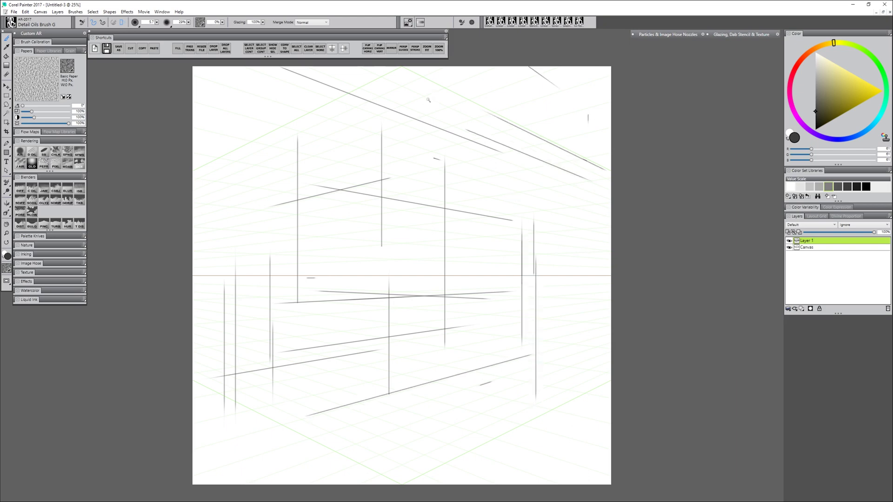
pyautogui.moveTo(476, 67); pyautogui.dragTo(503, 82)
pyautogui.moveTo(541, 97); pyautogui.dragTo(408, 138)
pyautogui.moveTo(561, 124); pyautogui.dragTo(413, 162)
pyautogui.moveTo(574, 237); pyautogui.dragTo(448, 245)
pyautogui.moveTo(588, 143); pyautogui.dragTo(424, 177)
pyautogui.moveTo(378, 208); pyautogui.dragTo(377, 266)
pyautogui.moveTo(374, 101); pyautogui.dragTo(374, 210)
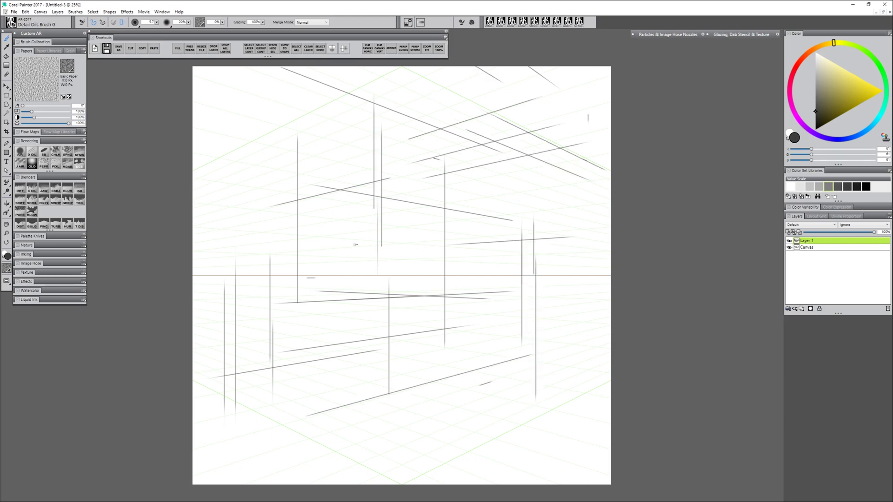
pyautogui.moveTo(328, 88); pyautogui.dragTo(208, 153)
pyautogui.moveTo(210, 220); pyautogui.dragTo(210, 105)
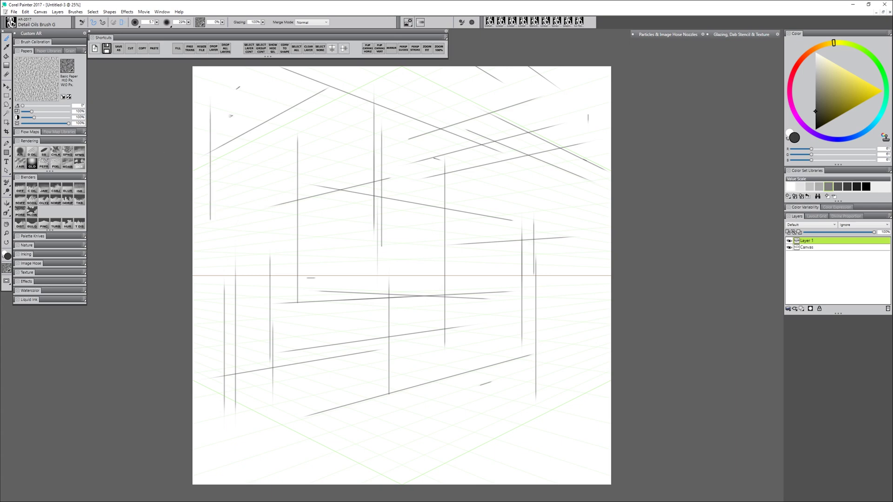
pyautogui.moveTo(265, 108); pyautogui.dragTo(265, 247)
pyautogui.moveTo(239, 182); pyautogui.dragTo(239, 343)
pyautogui.moveTo(230, 185); pyautogui.dragTo(230, 293)
pyautogui.moveTo(367, 194); pyautogui.dragTo(259, 217)
pyautogui.moveTo(317, 292); pyautogui.dragTo(442, 286)
pyautogui.moveTo(401, 224); pyautogui.dragTo(279, 239)
pyautogui.moveTo(295, 322); pyautogui.dragTo(438, 309)
pyautogui.moveTo(485, 364); pyautogui.dragTo(484, 465)
pyautogui.moveTo(248, 366); pyautogui.dragTo(427, 427)
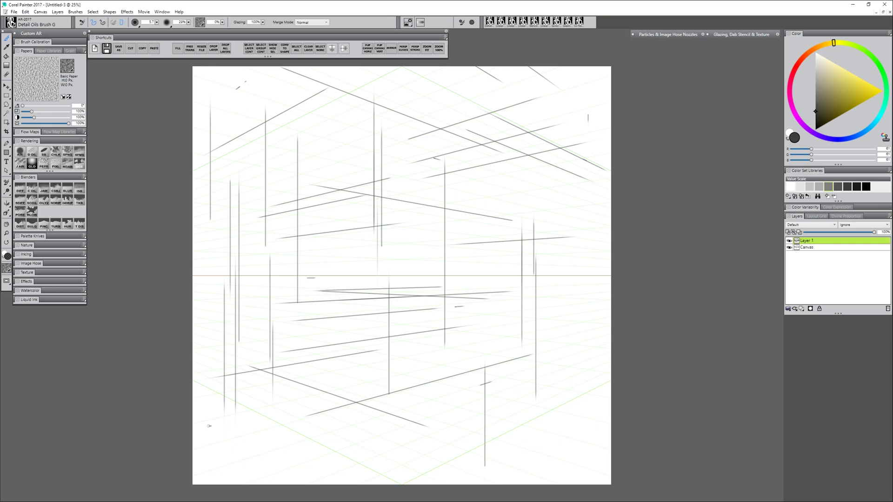
pyautogui.moveTo(286, 452); pyautogui.dragTo(342, 485)
pyautogui.moveTo(212, 425); pyautogui.dragTo(212, 485)
pyautogui.moveTo(250, 448); pyautogui.dragTo(250, 485)
pyautogui.moveTo(355, 444); pyautogui.dragTo(560, 370)
pyautogui.moveTo(553, 349); pyautogui.dragTo(552, 481)
pyautogui.moveTo(543, 329)
pyautogui.mouseDown()
pyautogui.moveTo(610, 317)
pyautogui.moveTo(531, 294)
pyautogui.mouseUp()
pyautogui.moveTo(463, 252); pyautogui.dragTo(603, 245)
pyautogui.moveTo(539, 163); pyautogui.dragTo(540, 302)
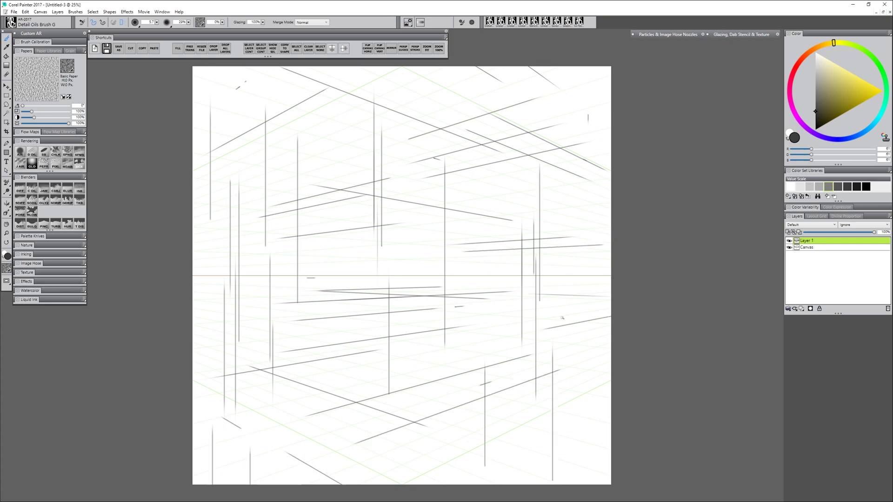
pyautogui.moveTo(598, 106); pyautogui.dragTo(613, 95)
pyautogui.moveTo(270, 158); pyautogui.dragTo(270, 251)
pyautogui.moveTo(301, 151); pyautogui.dragTo(515, 67)
pyautogui.moveTo(459, 67); pyautogui.dragTo(489, 84)
pyautogui.moveTo(251, 105); pyautogui.dragTo(193, 89)
pyautogui.moveTo(212, 145); pyautogui.dragTo(211, 314)
pyautogui.moveTo(285, 309); pyautogui.dragTo(405, 302)
pyautogui.moveTo(423, 245); pyautogui.dragTo(422, 337)
pyautogui.moveTo(448, 325); pyautogui.dragTo(594, 305)
pyautogui.moveTo(569, 257); pyautogui.dragTo(569, 374)
pyautogui.moveTo(579, 346); pyautogui.dragTo(611, 341)
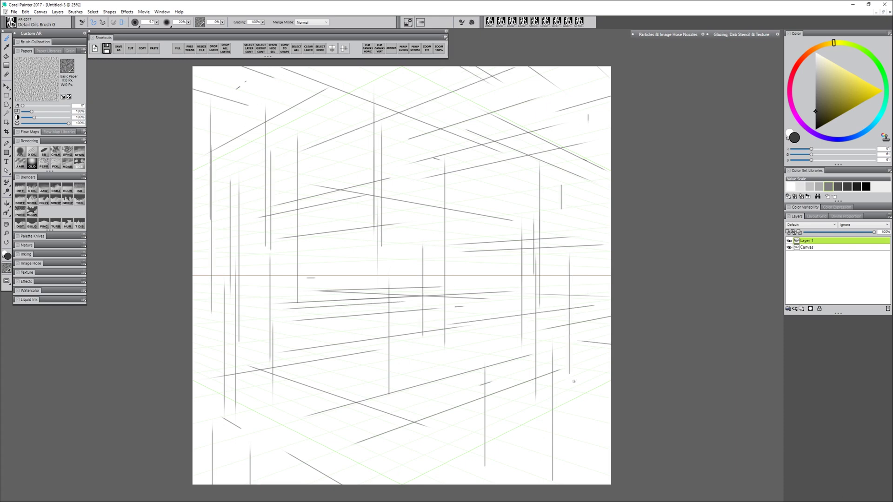
pyautogui.moveTo(452, 365); pyautogui.dragTo(451, 483)
pyautogui.moveTo(336, 405); pyautogui.dragTo(435, 443)
pyautogui.moveTo(389, 452); pyautogui.dragTo(424, 469)
pyautogui.moveTo(522, 439)
pyautogui.mouseDown()
pyautogui.moveTo(612, 391)
pyautogui.moveTo(596, 484)
pyautogui.mouseUp()
pyautogui.moveTo(607, 450); pyautogui.dragTo(469, 411)
pyautogui.moveTo(544, 457); pyautogui.dragTo(437, 423)
pyautogui.moveTo(579, 459)
pyautogui.mouseDown()
pyautogui.moveTo(479, 427)
pyautogui.moveTo(522, 486)
pyautogui.mouseUp()
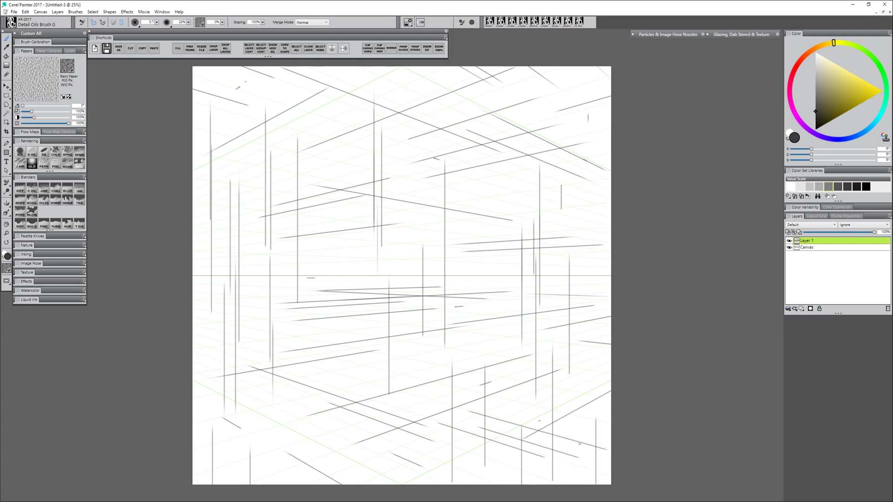
pyautogui.moveTo(579, 418); pyautogui.dragTo(579, 486)
pyautogui.moveTo(584, 351); pyautogui.dragTo(585, 412)
pyautogui.moveTo(489, 264); pyautogui.dragTo(488, 342)
pyautogui.moveTo(477, 235); pyautogui.dragTo(477, 370)
pyautogui.moveTo(412, 243)
pyautogui.mouseDown()
pyautogui.moveTo(526, 233)
pyautogui.moveTo(368, 181)
pyautogui.mouseUp()
pyautogui.moveTo(421, 137); pyautogui.dragTo(532, 175)
pyautogui.moveTo(521, 135); pyautogui.dragTo(521, 248)
pyautogui.moveTo(583, 170); pyautogui.dragTo(583, 244)
pyautogui.moveTo(333, 243); pyautogui.dragTo(334, 415)
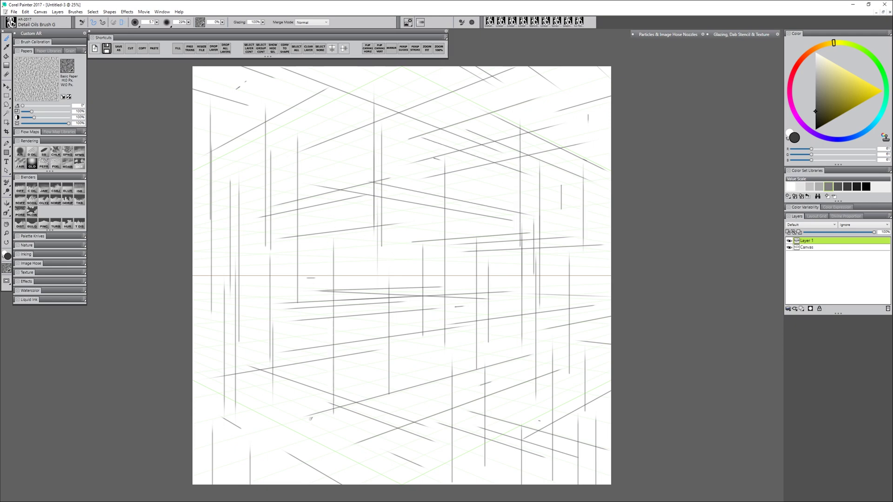
pyautogui.moveTo(262, 336); pyautogui.dragTo(193, 316)
pyautogui.moveTo(269, 299); pyautogui.dragTo(193, 291)
pyautogui.moveTo(251, 236); pyautogui.dragTo(194, 228)
pyautogui.moveTo(251, 166); pyautogui.dragTo(251, 180)
pyautogui.moveTo(240, 404); pyautogui.dragTo(325, 385)
pyautogui.moveTo(232, 79)
pyautogui.mouseDown()
pyautogui.moveTo(232, 216)
pyautogui.moveTo(232, 66)
pyautogui.mouseUp()
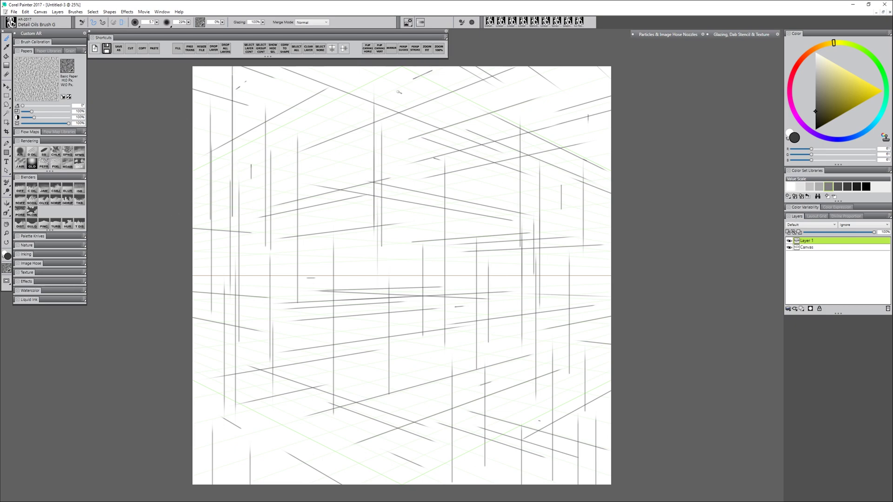
pyautogui.moveTo(393, 82); pyautogui.dragTo(393, 209)
pyautogui.moveTo(393, 66); pyautogui.dragTo(393, 344)
pyautogui.moveTo(421, 436); pyautogui.dragTo(418, 245)
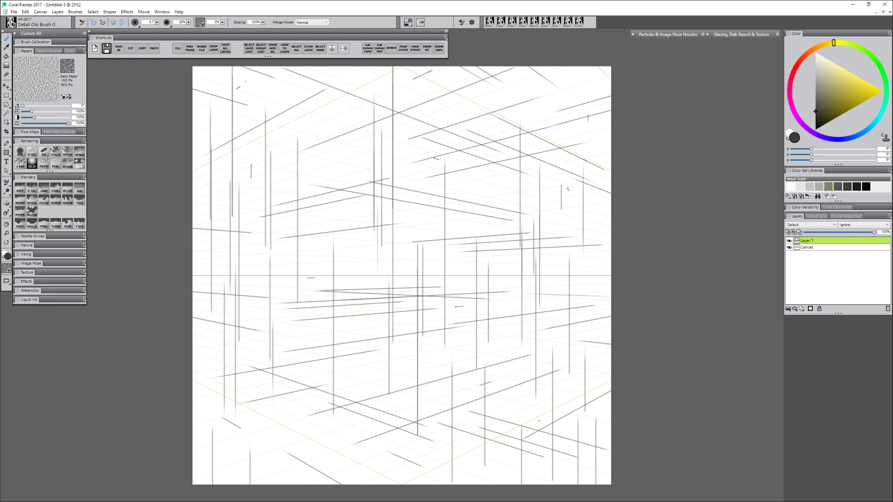
pyautogui.moveTo(556, 189); pyautogui.dragTo(256, 236)
pyautogui.moveTo(511, 197); pyautogui.dragTo(360, 220)
pyautogui.moveTo(548, 234); pyautogui.dragTo(547, 430)
pyautogui.moveTo(243, 361); pyautogui.dragTo(489, 443)
pyautogui.moveTo(358, 451); pyautogui.dragTo(430, 485)
pyautogui.moveTo(565, 403); pyautogui.dragTo(611, 413)
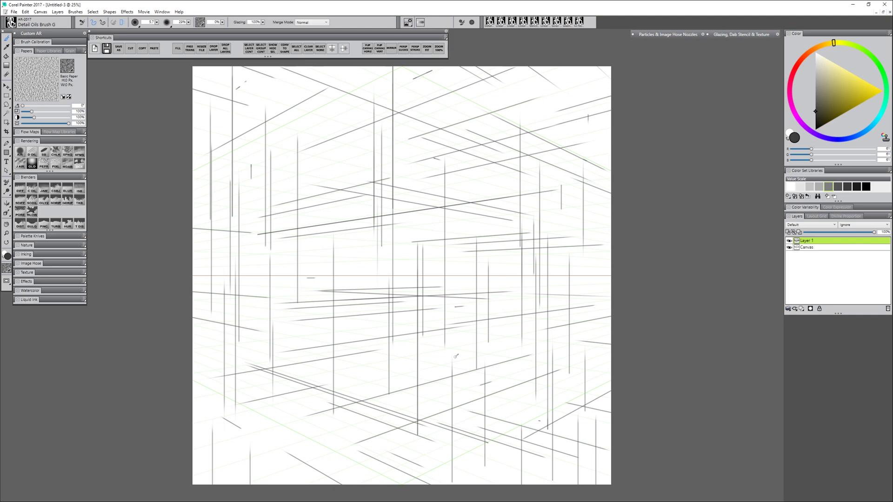
# Hide the perspective guides and lower the opacity of the construction-line layer to about 32%
pyautogui.click(6, 213)
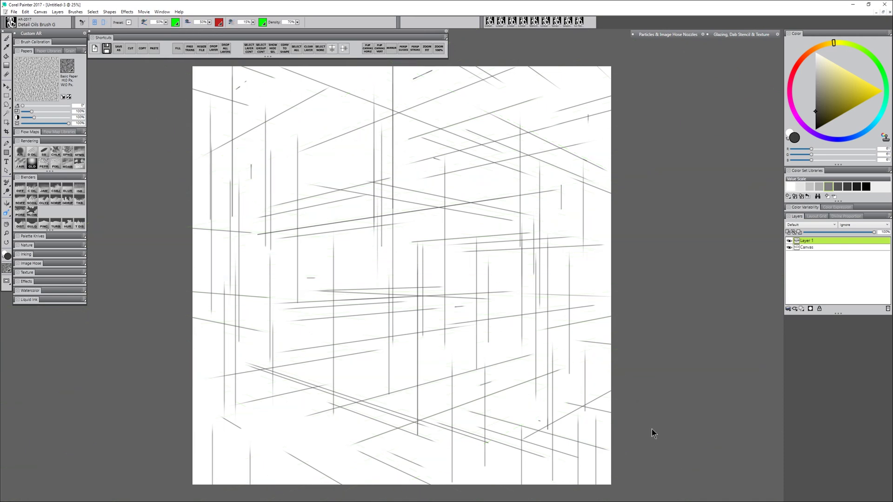
pyautogui.press('p')
pyautogui.click(827, 232)
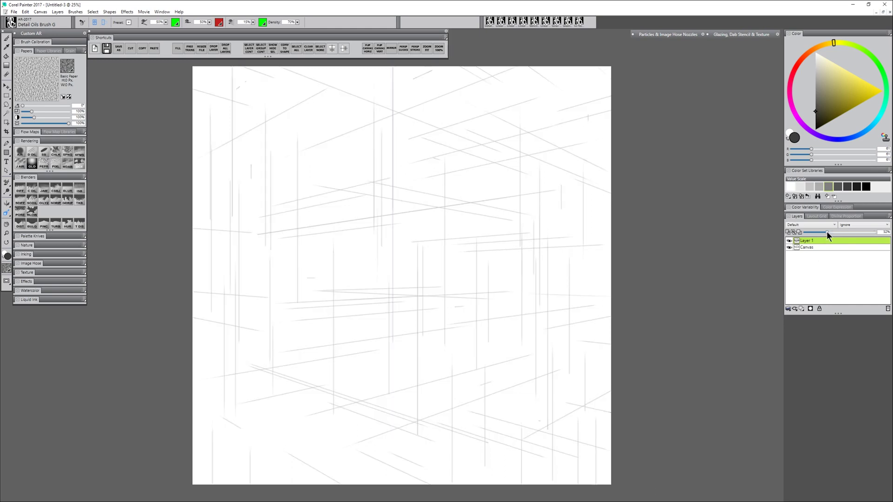
# Add another new layer, renaming the construction-line layer "sketch" and the new top layer "lines"
pyautogui.click(801, 309)
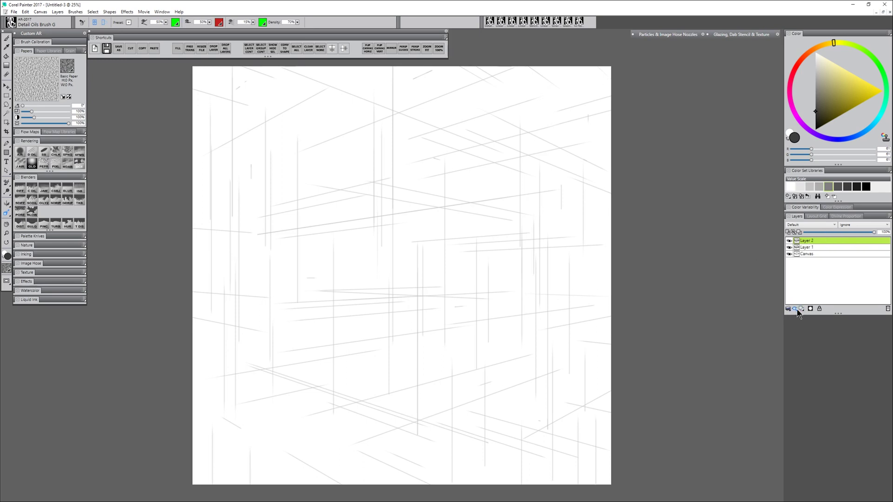
pyautogui.doubleClick(811, 248)
pyautogui.write('sketch')
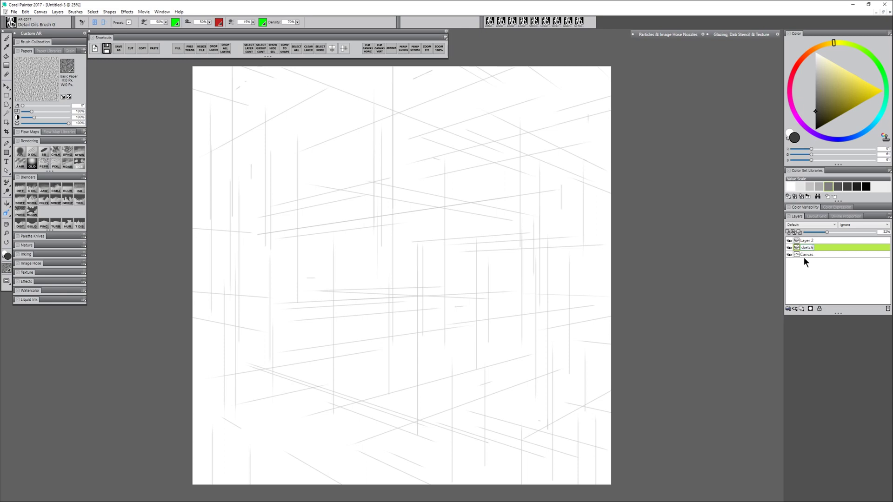
pyautogui.press('Return')
pyautogui.doubleClick(808, 240)
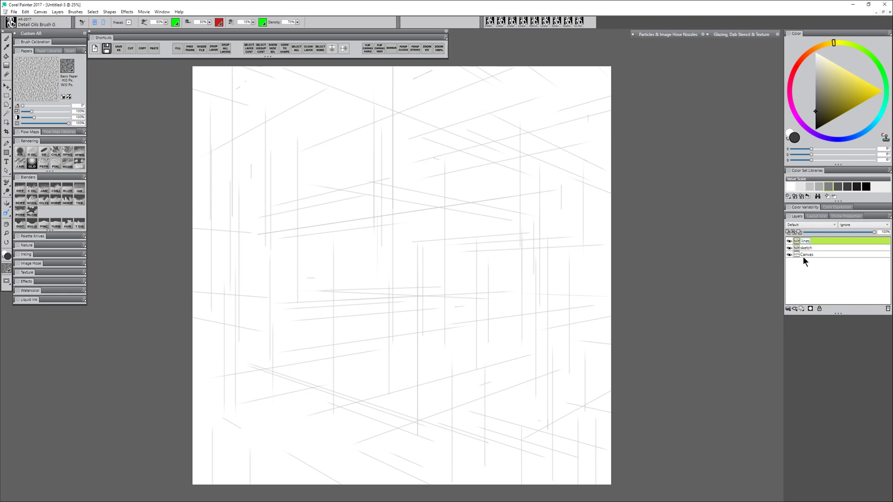
pyautogui.press('Return')
# Set the paint color to pure black and switch to the Smooth Scratchboard brush
pyautogui.moveTo(828, 110); pyautogui.dragTo(776, 232)
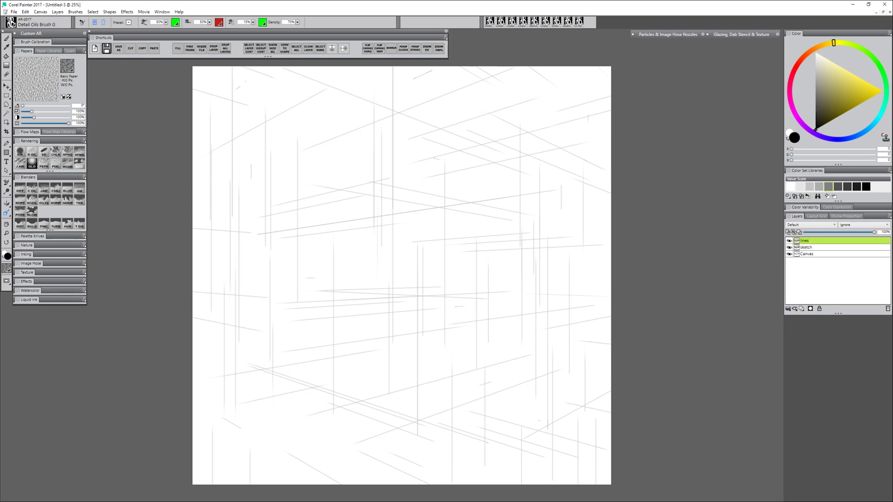
pyautogui.click(44, 151)
pyautogui.moveTo(393, 67); pyautogui.dragTo(396, 334)
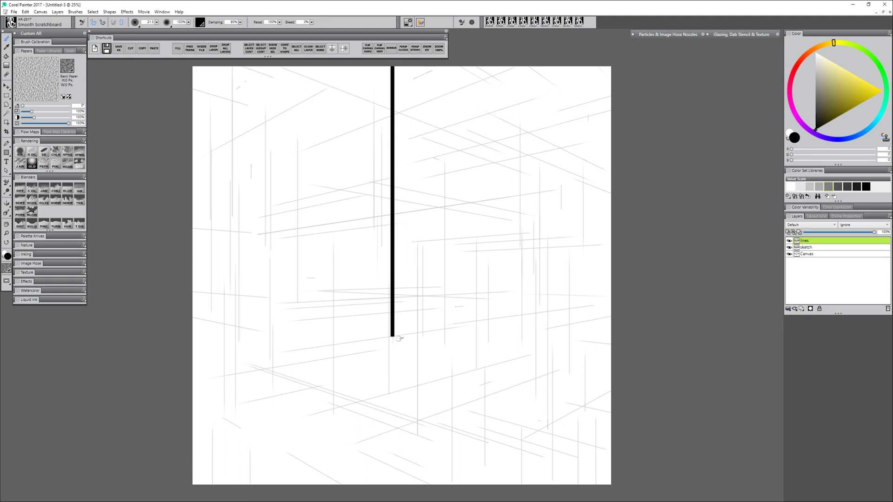
pyautogui.moveTo(393, 335); pyautogui.dragTo(442, 329)
pyautogui.hotkey('ctrl', 'z')
pyautogui.hotkey('ctrl', 'z')
# Ink the long upper-center vertical, the receding line at its foot, and the two neighboring center verticals in bold black
pyautogui.moveTo(393, 68); pyautogui.dragTo(400, 343)
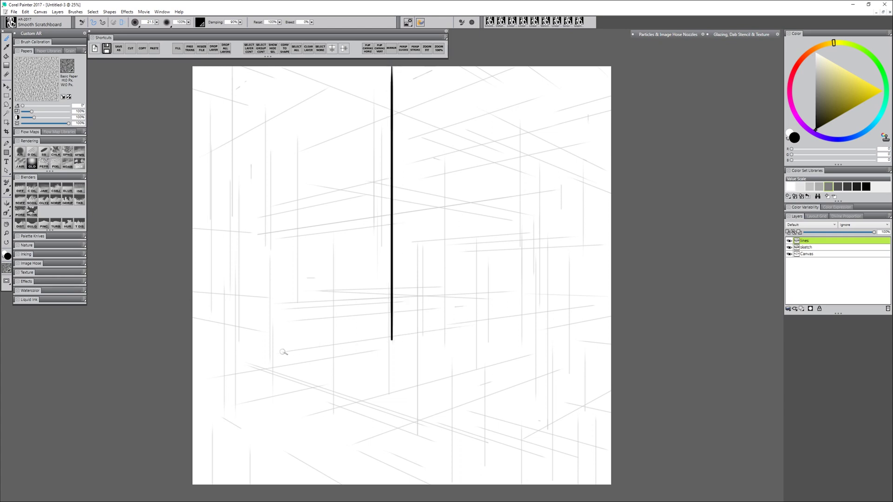
pyautogui.moveTo(282, 352); pyautogui.dragTo(417, 335)
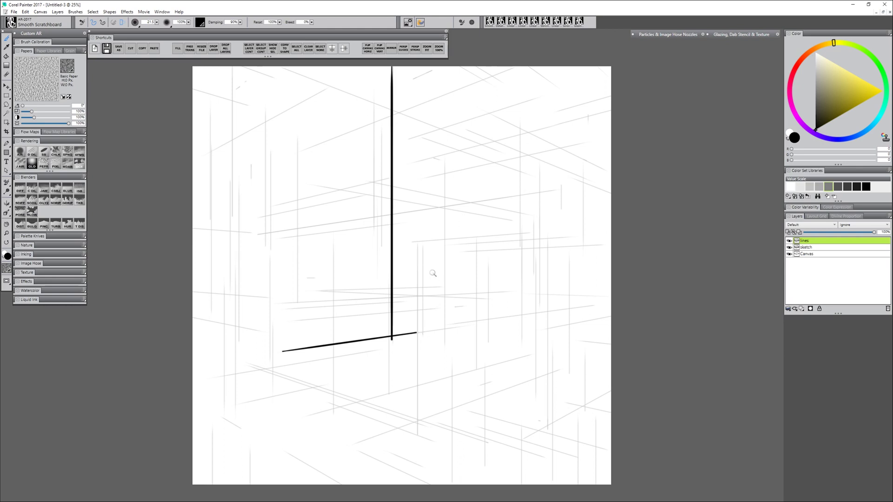
pyautogui.moveTo(418, 244); pyautogui.dragTo(420, 387)
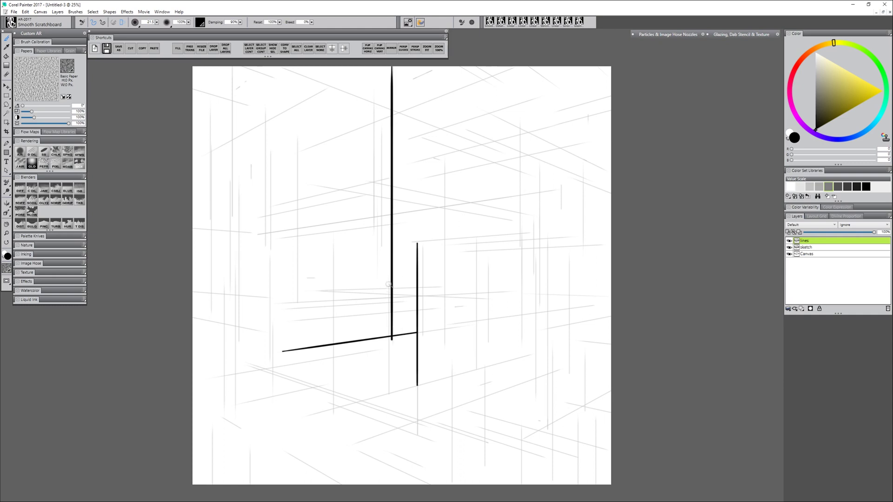
pyautogui.moveTo(389, 284); pyautogui.dragTo(392, 396)
pyautogui.moveTo(412, 242); pyautogui.dragTo(483, 246)
pyautogui.hotkey('ctrl', 'z')
pyautogui.moveTo(424, 241); pyautogui.dragTo(503, 237)
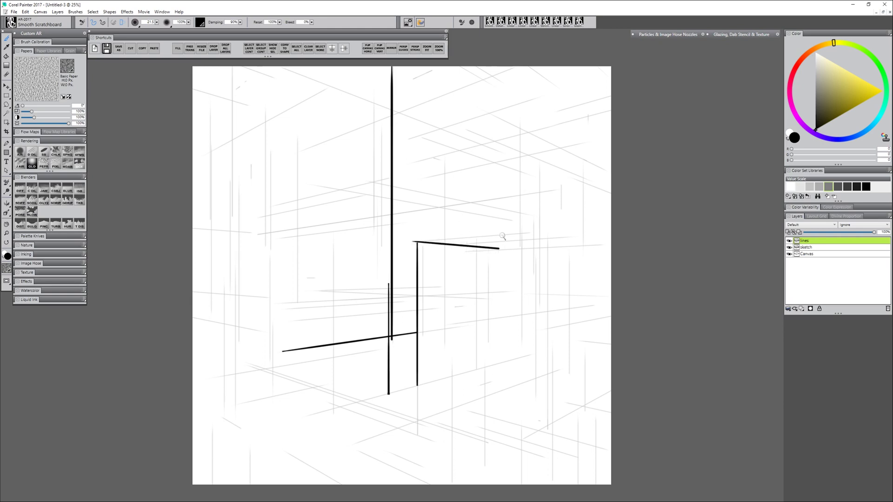
pyautogui.hotkey('ctrl', 'z')
# Ink the center block's receding top edge plus the verticals and receding lines over the right-hand sketch lines
pyautogui.moveTo(415, 242); pyautogui.dragTo(535, 230)
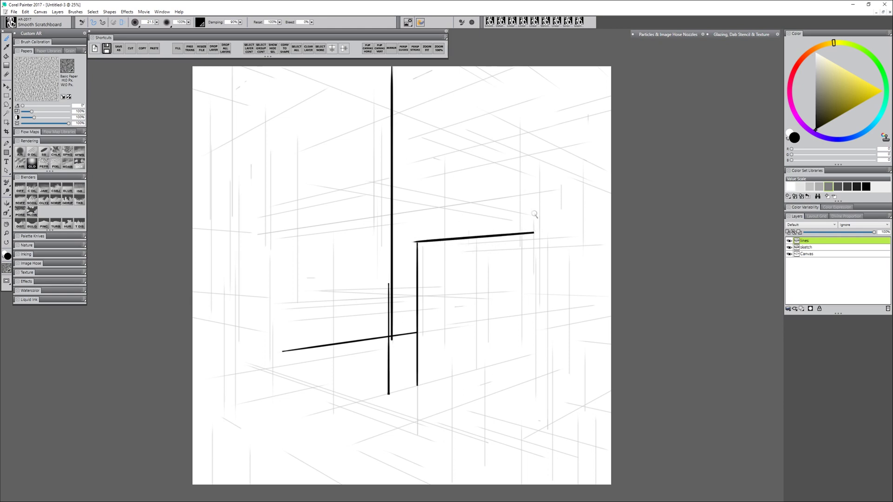
pyautogui.moveTo(519, 124); pyautogui.dragTo(523, 315)
pyautogui.moveTo(449, 324); pyautogui.dragTo(596, 305)
pyautogui.moveTo(568, 254); pyautogui.dragTo(568, 373)
pyautogui.moveTo(544, 328); pyautogui.dragTo(611, 315)
pyautogui.moveTo(548, 238); pyautogui.dragTo(548, 428)
pyautogui.moveTo(611, 386); pyautogui.dragTo(567, 410)
pyautogui.moveTo(552, 344); pyautogui.dragTo(551, 485)
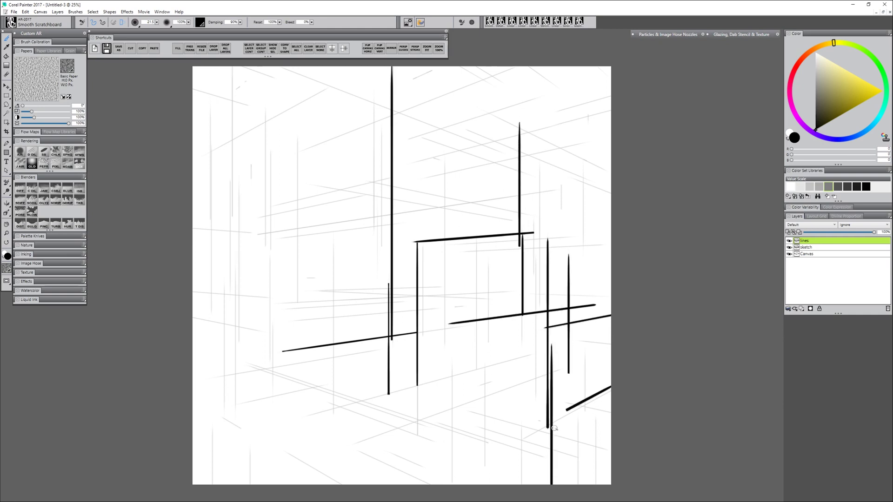
# Undo the last stroke and ink the longer rising diagonal, short receding lines and verticals in the lower-right corner
pyautogui.hotkey('ctrl', 'z')
pyautogui.moveTo(524, 439); pyautogui.dragTo(610, 390)
pyautogui.moveTo(569, 403); pyautogui.dragTo(611, 412)
pyautogui.moveTo(584, 354)
pyautogui.mouseDown()
pyautogui.moveTo(585, 414)
pyautogui.moveTo(610, 344)
pyautogui.mouseUp()
pyautogui.moveTo(596, 416); pyautogui.dragTo(596, 484)
pyautogui.moveTo(579, 420); pyautogui.dragTo(578, 484)
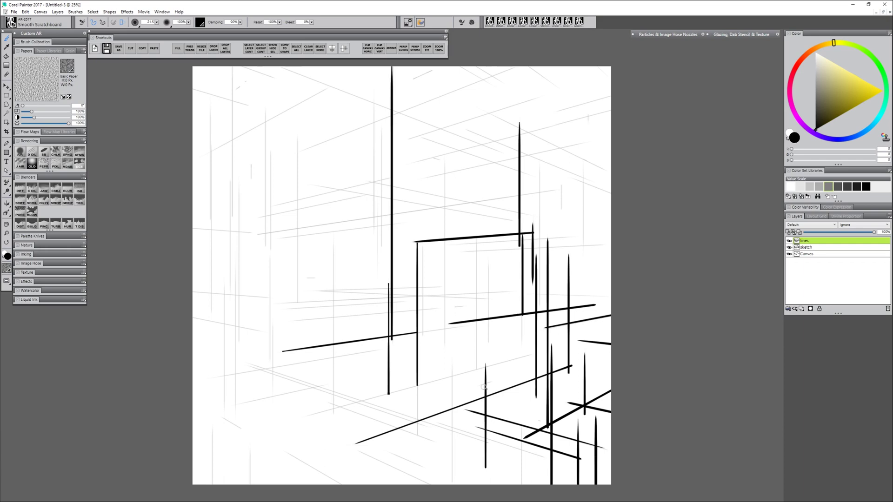
# Ink the long receding floor lines and the verticals across the lower center of the drawing
pyautogui.moveTo(479, 386); pyautogui.dragTo(495, 382)
pyautogui.moveTo(530, 354); pyautogui.dragTo(298, 416)
pyautogui.moveTo(453, 363); pyautogui.dragTo(453, 484)
pyautogui.moveTo(249, 367); pyautogui.dragTo(591, 482)
pyautogui.moveTo(249, 364); pyautogui.dragTo(550, 463)
pyautogui.moveTo(439, 422)
pyautogui.mouseDown()
pyautogui.moveTo(534, 451)
pyautogui.moveTo(521, 484)
pyautogui.mouseUp()
pyautogui.moveTo(418, 424); pyautogui.dragTo(418, 436)
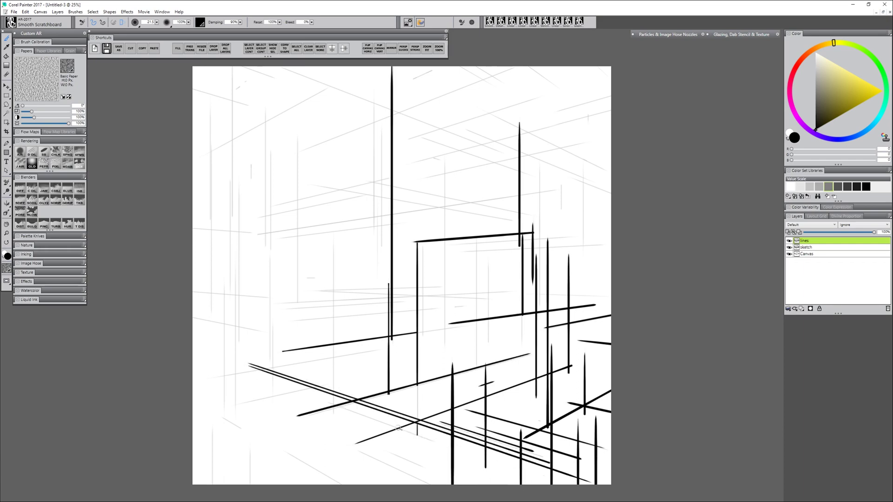
# Ink the short descending diagonals and verticals in the lower left, plus tall verticals on the left side
pyautogui.moveTo(339, 406); pyautogui.dragTo(451, 449)
pyautogui.moveTo(334, 240); pyautogui.dragTo(334, 410)
pyautogui.moveTo(391, 454); pyautogui.dragTo(443, 475)
pyautogui.moveTo(282, 451); pyautogui.dragTo(341, 485)
pyautogui.moveTo(212, 424); pyautogui.dragTo(212, 485)
pyautogui.moveTo(250, 446); pyautogui.dragTo(250, 484)
pyautogui.moveTo(266, 109); pyautogui.dragTo(266, 251)
pyautogui.moveTo(272, 148); pyautogui.dragTo(272, 374)
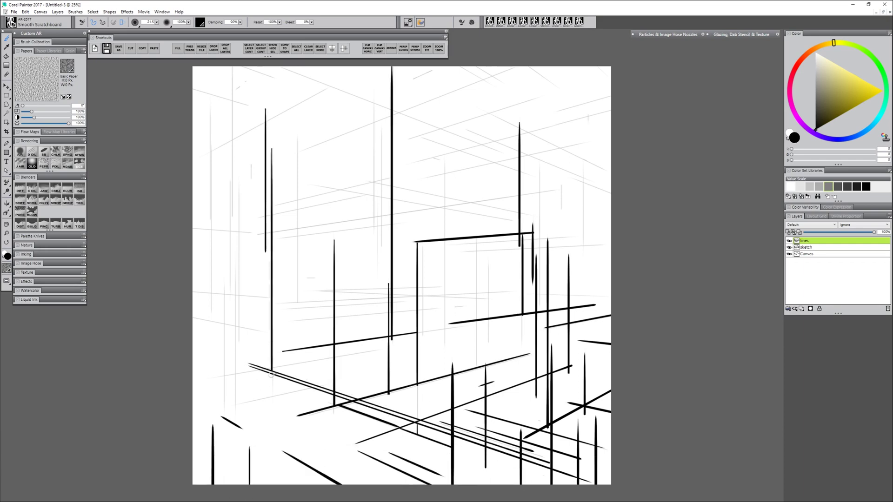
# Ink a tall left-center vertical, the receding mid-height lines, and the group of verticals inside the center block
pyautogui.moveTo(298, 137); pyautogui.dragTo(297, 303)
pyautogui.moveTo(280, 303)
pyautogui.mouseDown()
pyautogui.moveTo(511, 292)
pyautogui.moveTo(428, 300)
pyautogui.mouseUp()
pyautogui.moveTo(421, 247); pyautogui.dragTo(422, 337)
pyautogui.moveTo(445, 240)
pyautogui.mouseDown()
pyautogui.moveTo(445, 349)
pyautogui.moveTo(467, 325)
pyautogui.mouseUp()
pyautogui.moveTo(477, 237); pyautogui.dragTo(477, 370)
pyautogui.moveTo(488, 263); pyautogui.dragTo(487, 345)
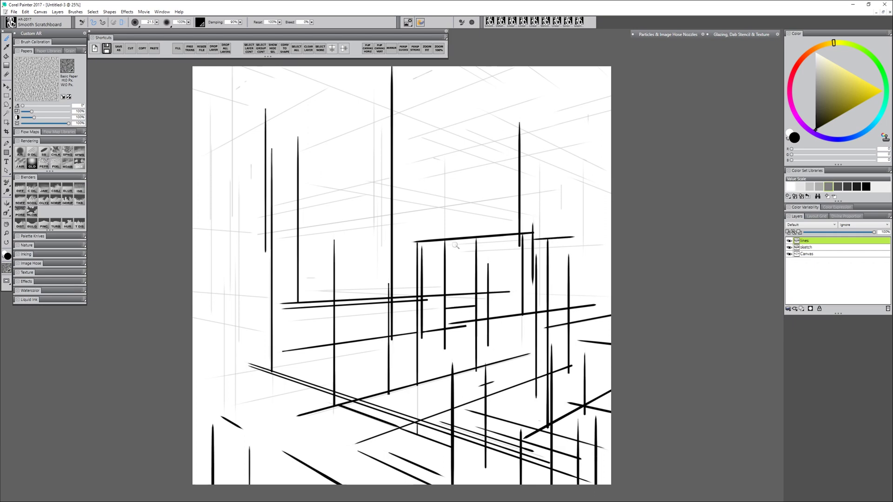
# Ink the crossing diagonals and verticals in the upper right, including the long diagonal descending from the upper left
pyautogui.moveTo(540, 167); pyautogui.dragTo(539, 274)
pyautogui.moveTo(540, 245); pyautogui.dragTo(610, 243)
pyautogui.moveTo(465, 131); pyautogui.dragTo(610, 173)
pyautogui.moveTo(421, 160); pyautogui.dragTo(611, 108)
pyautogui.moveTo(275, 66); pyautogui.dragTo(517, 115)
pyautogui.moveTo(300, 151); pyautogui.dragTo(391, 115)
pyautogui.moveTo(426, 176); pyautogui.dragTo(561, 123)
pyautogui.moveTo(444, 158); pyautogui.dragTo(445, 246)
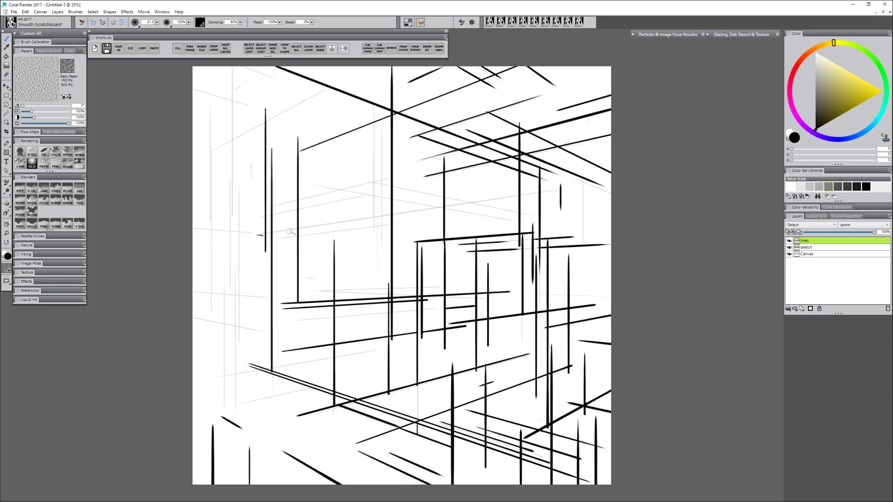
# Ink the crossing mid-height receding lines and the verticals and diagonals in the upper left
pyautogui.moveTo(261, 217); pyautogui.dragTo(564, 186)
pyautogui.moveTo(311, 185); pyautogui.dragTo(519, 222)
pyautogui.moveTo(374, 105); pyautogui.dragTo(374, 236)
pyautogui.moveTo(273, 204); pyautogui.dragTo(391, 178)
pyautogui.moveTo(210, 153); pyautogui.dragTo(328, 93)
pyautogui.moveTo(231, 67); pyautogui.dragTo(231, 410)
pyautogui.moveTo(193, 89); pyautogui.dragTo(251, 105)
# Ink the remaining sketch lines along the left edge and center, and hide the "sketch" layer
pyautogui.moveTo(211, 104); pyautogui.dragTo(211, 342)
pyautogui.moveTo(193, 226); pyautogui.dragTo(261, 231)
pyautogui.moveTo(192, 292); pyautogui.dragTo(266, 298)
pyautogui.moveTo(193, 316); pyautogui.dragTo(275, 332)
pyautogui.moveTo(209, 378); pyautogui.dragTo(380, 349)
pyautogui.moveTo(318, 291)
pyautogui.mouseDown()
pyautogui.moveTo(421, 296)
pyautogui.moveTo(444, 286)
pyautogui.mouseUp()
pyautogui.moveTo(294, 320); pyautogui.dragTo(445, 308)
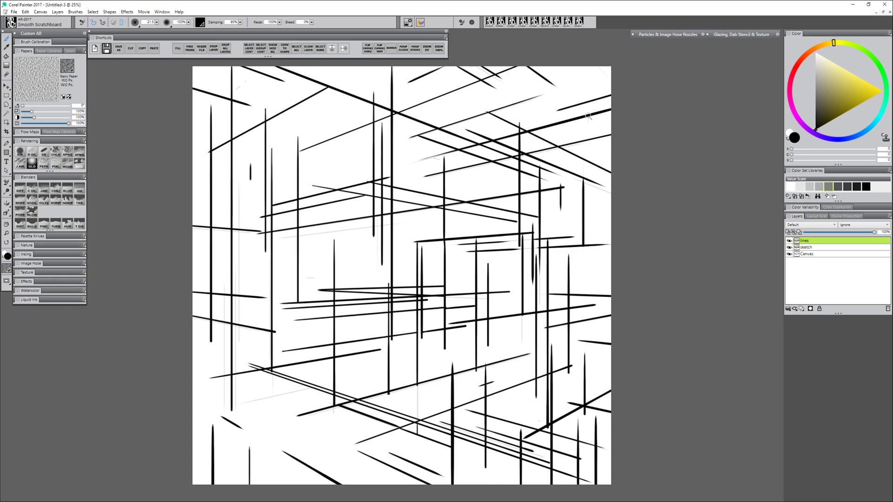
pyautogui.moveTo(588, 116); pyautogui.dragTo(587, 140)
pyautogui.click(789, 247)
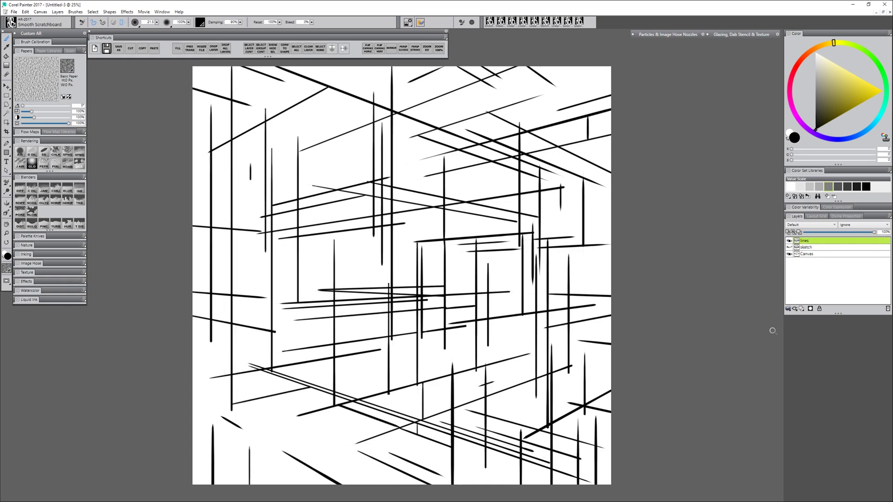
# Erase the overshooting ends at the center block's upper corner and below the receding line joining the upper-center verticals
pyautogui.press('m')
pyautogui.click(401, 307)
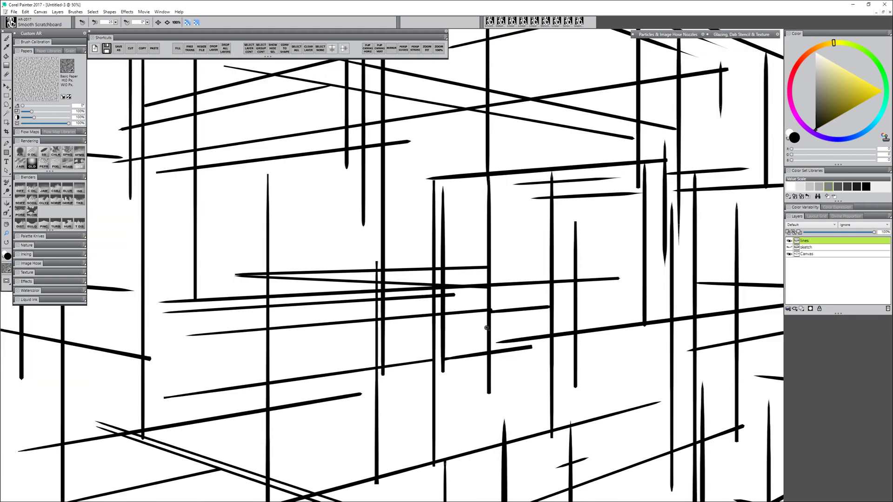
pyautogui.press('b')
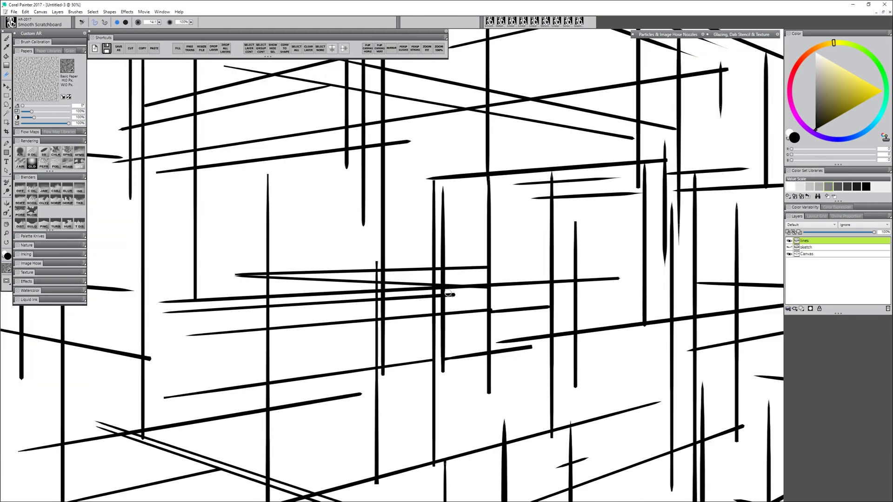
pyautogui.moveTo(448, 291); pyautogui.dragTo(448, 301)
pyautogui.moveTo(431, 184); pyautogui.dragTo(427, 179)
pyautogui.moveTo(412, 139); pyautogui.dragTo(389, 143)
pyautogui.moveTo(345, 172); pyautogui.dragTo(344, 155)
pyautogui.moveTo(363, 225); pyautogui.dragTo(363, 152)
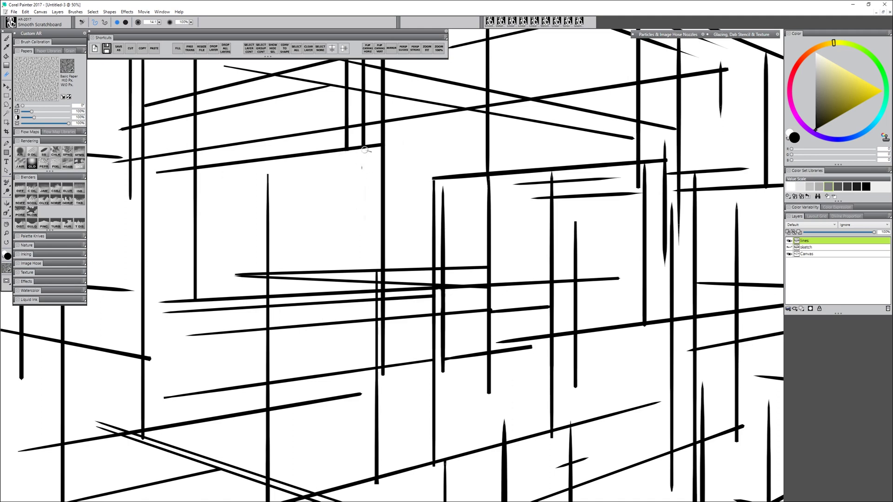
# Erase the overhangs at the left-center box's upper corner and the lower ends of the center verticals
pyautogui.moveTo(268, 171)
pyautogui.mouseDown()
pyautogui.moveTo(269, 271)
pyautogui.moveTo(234, 276)
pyautogui.mouseUp()
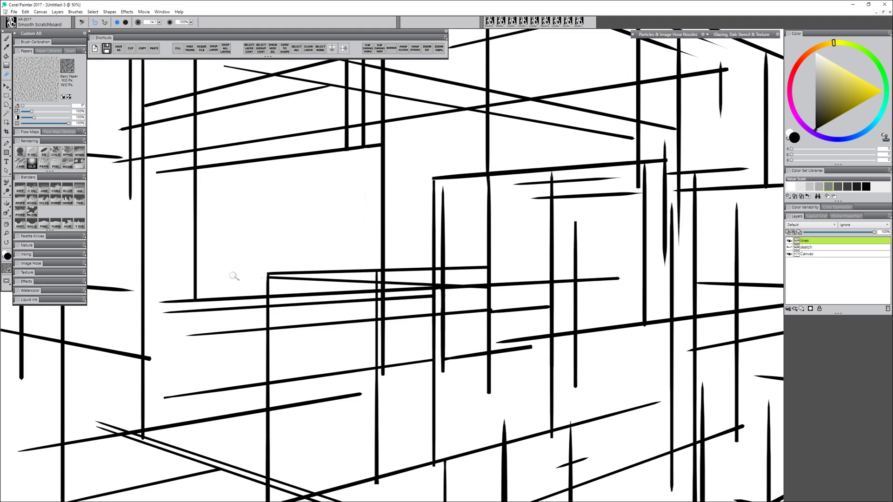
pyautogui.click(262, 279)
pyautogui.moveTo(384, 375); pyautogui.dragTo(390, 371)
pyautogui.moveTo(376, 484); pyautogui.dragTo(380, 481)
pyautogui.moveTo(433, 470); pyautogui.dragTo(435, 466)
pyautogui.moveTo(552, 437); pyautogui.dragTo(553, 434)
pyautogui.moveTo(493, 399); pyautogui.dragTo(489, 356)
pyautogui.moveTo(444, 374); pyautogui.dragTo(443, 362)
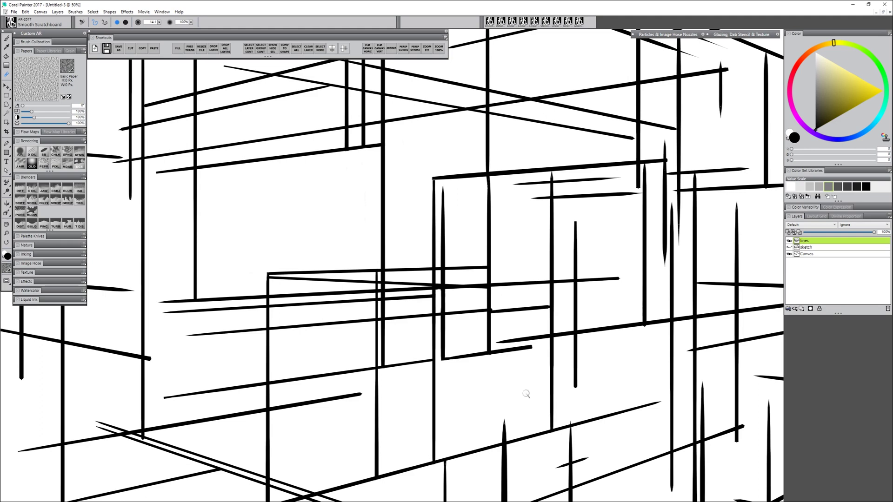
# Connect the two open line ends beside the center block with a thinner straight stroke, and return to freeform drawing
pyautogui.press('b')
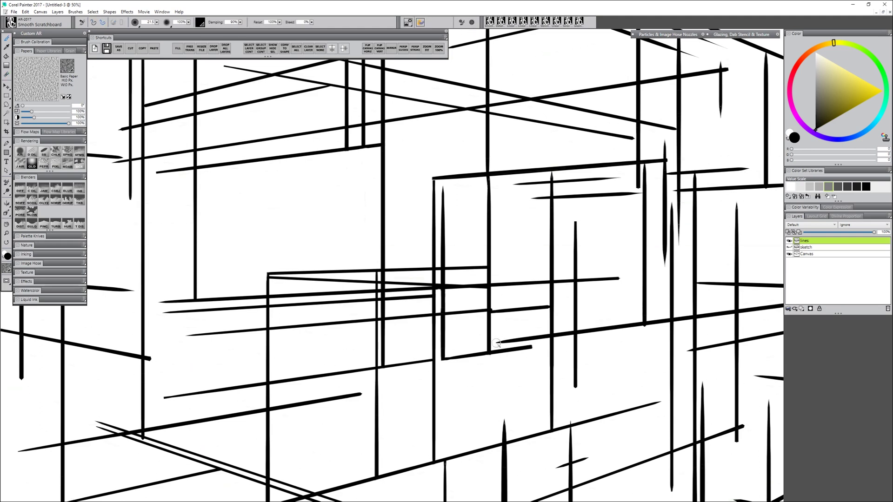
pyautogui.moveTo(497, 343); pyautogui.dragTo(532, 349)
pyautogui.press('v')
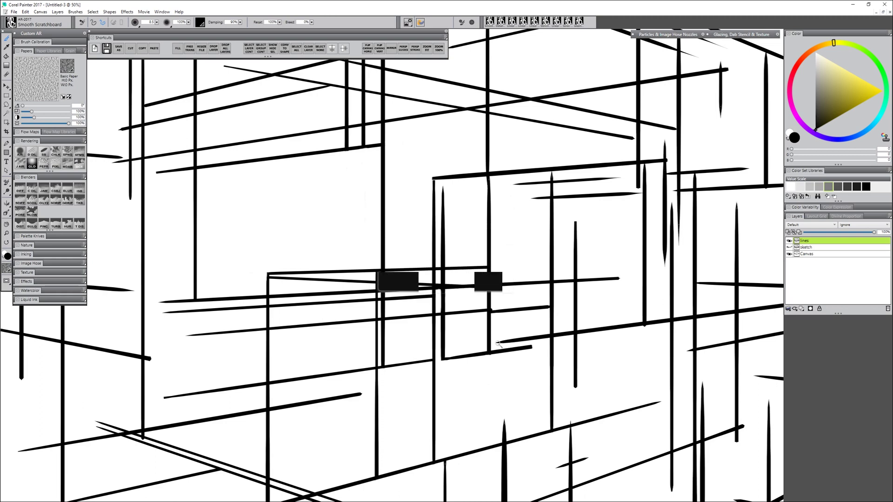
pyautogui.moveTo(533, 345); pyautogui.dragTo(531, 348)
pyautogui.click(531, 348)
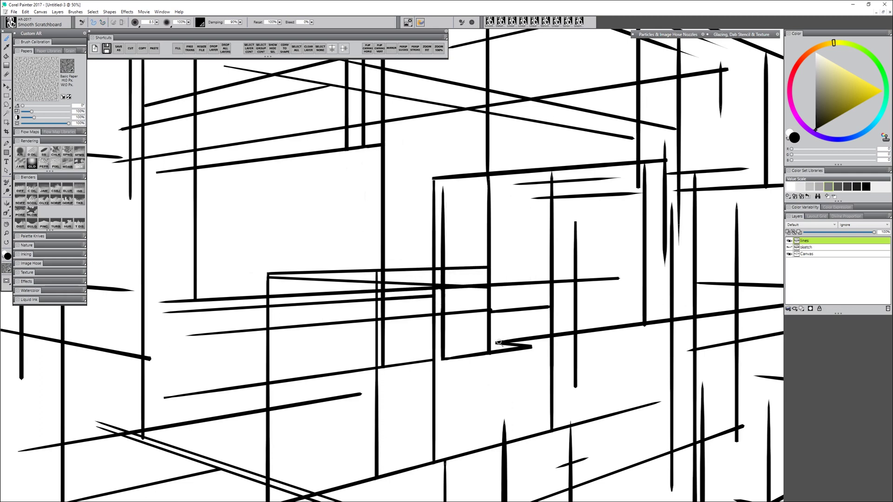
pyautogui.press('b')
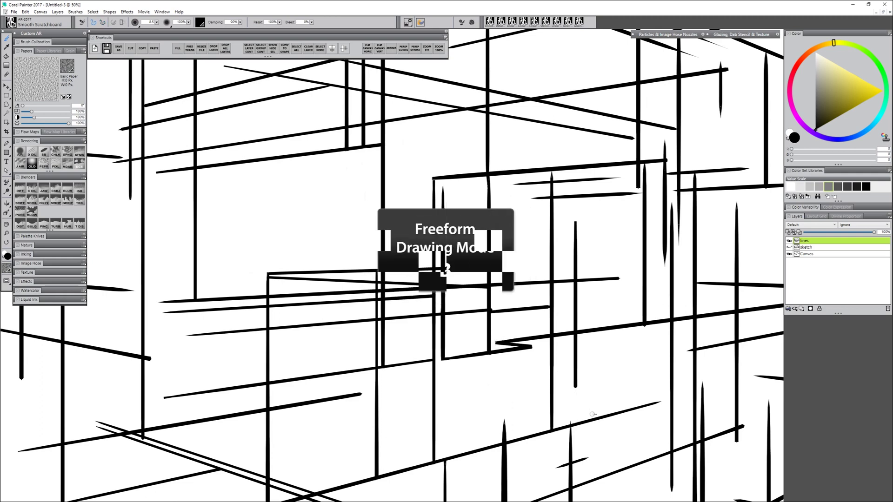
# Erase the tip of the thick lower-center vertical down to where it meets the receding line
pyautogui.click(7, 233)
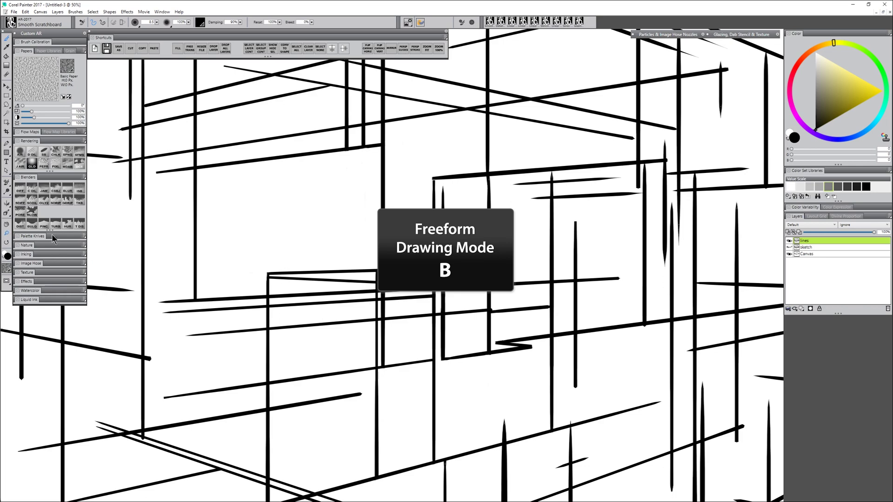
pyautogui.keyDown('alt'); pyautogui.click(454, 387); pyautogui.keyUp('alt')
pyautogui.keyDown('alt'); pyautogui.click(464, 398); pyautogui.keyUp('alt')
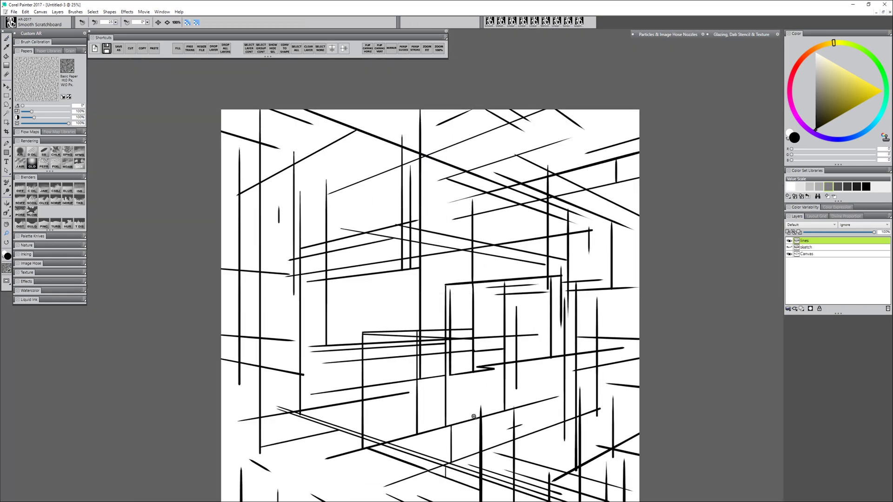
pyautogui.keyDown('alt'); pyautogui.click(471, 409); pyautogui.keyUp('alt')
pyautogui.moveTo(478, 452); pyautogui.dragTo(492, 399)
pyautogui.hotkey('shift', 'p')
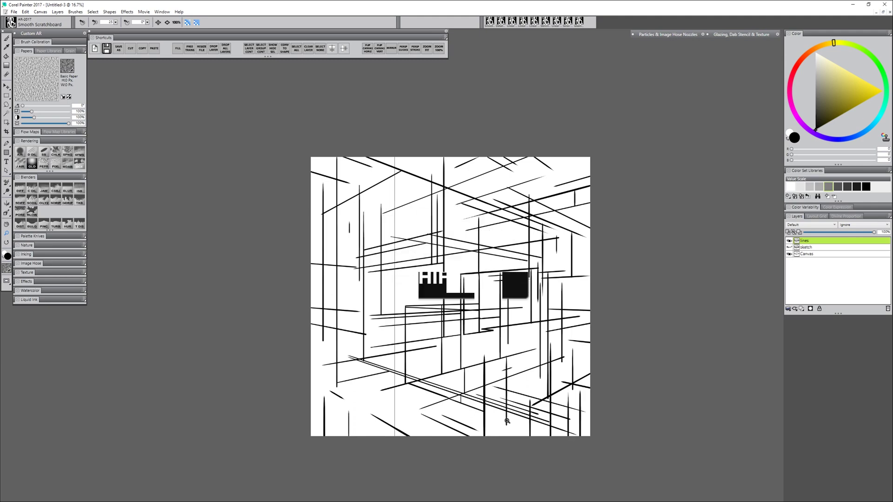
pyautogui.click(514, 358)
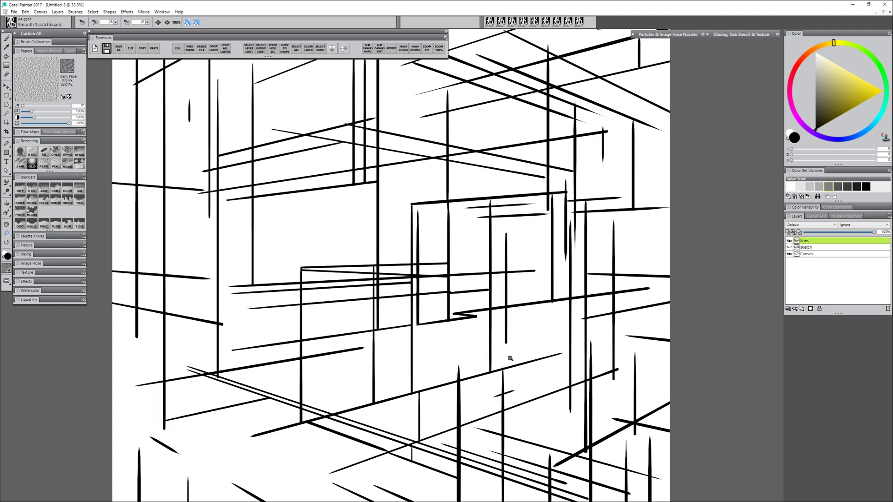
pyautogui.moveTo(509, 390); pyautogui.dragTo(489, 350)
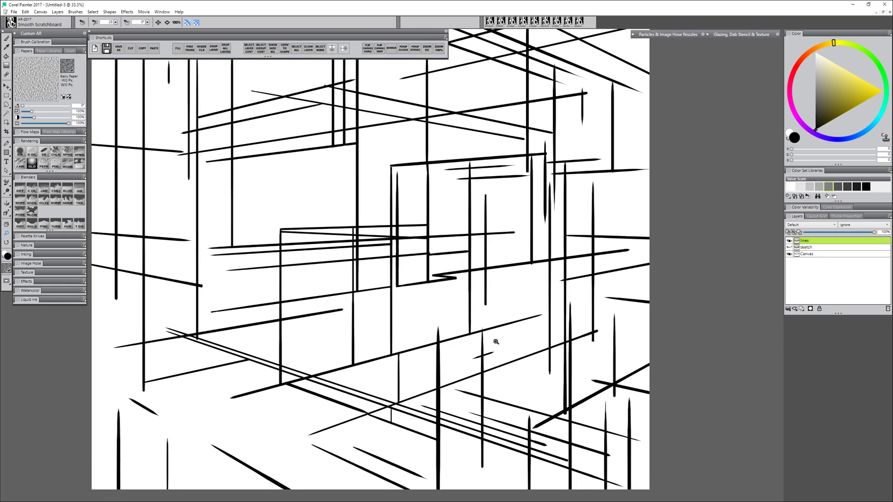
pyautogui.press('n')
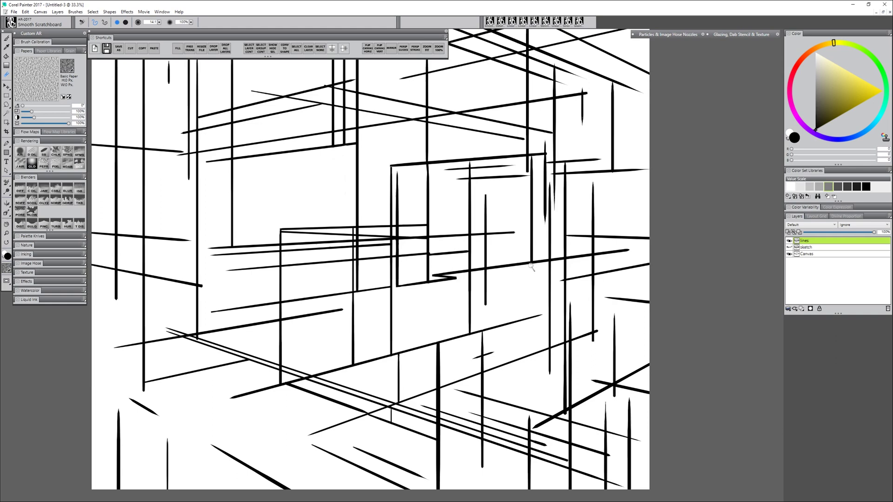
# Join the short center vertical's lower end to the nearby receding line's tip with a straight stroke, and trim the corner
pyautogui.press('b')
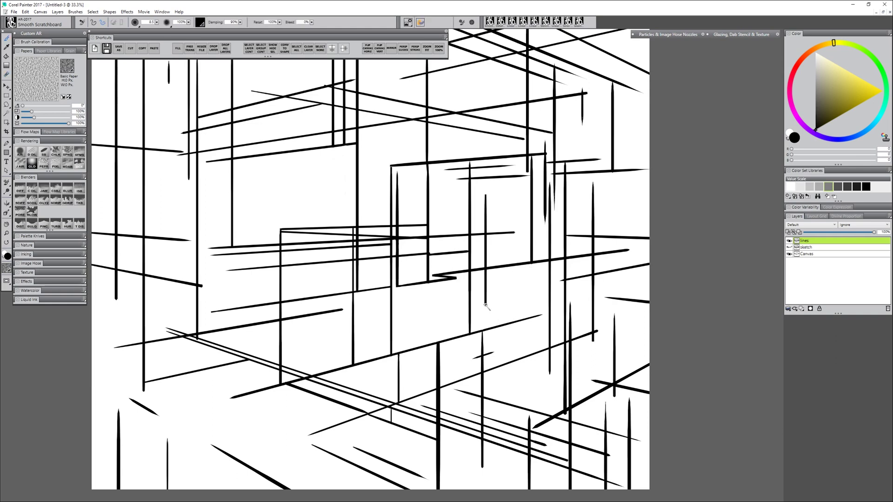
pyautogui.keyDown('shift'); pyautogui.click(542, 318); pyautogui.keyUp('shift')
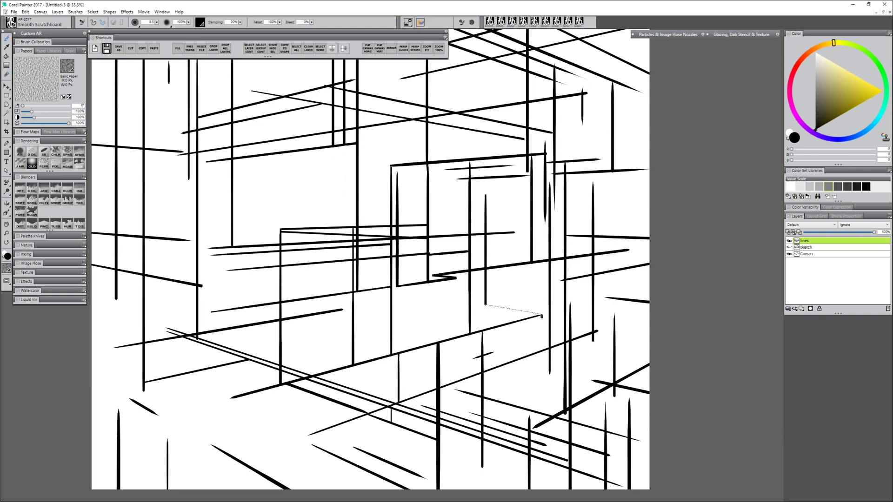
pyautogui.keyDown('shift'); pyautogui.click(486, 306); pyautogui.keyUp('shift')
pyautogui.press('n')
pyautogui.moveTo(539, 315)
pyautogui.mouseDown()
pyautogui.moveTo(486, 305)
pyautogui.moveTo(543, 318)
pyautogui.mouseUp()
pyautogui.hotkey('ctrl', 'z')
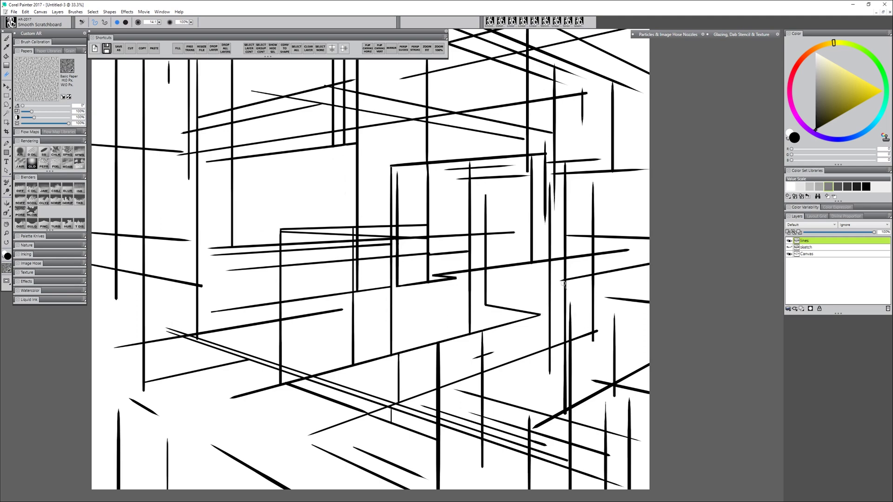
# Trim the overhanging line ends on the right side and connect two neighboring verticals there with a short straight diagonal
pyautogui.press('n')
pyautogui.press('n')
pyautogui.press('b')
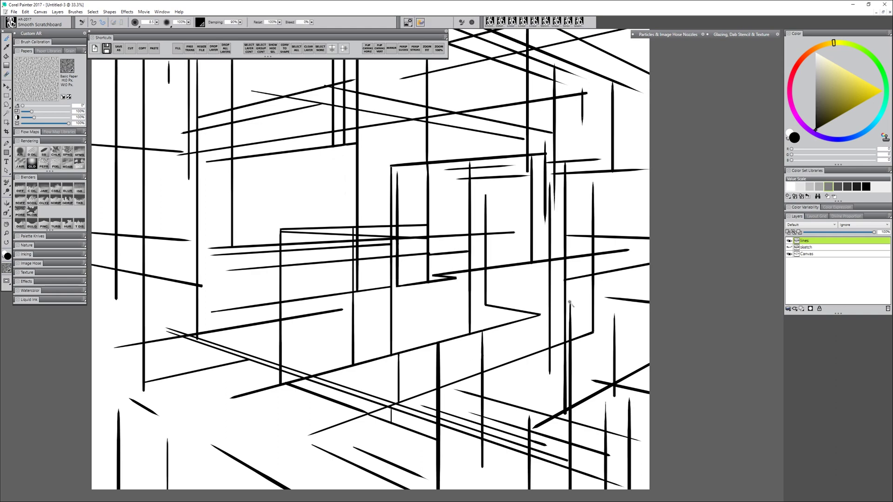
pyautogui.click(592, 279)
pyautogui.click(572, 340)
pyautogui.hotkey('ctrl', 'z')
pyautogui.moveTo(570, 302); pyautogui.dragTo(571, 328)
# Trim stray ends at the lower right and join open line ends at the upper right with short straight strokes
pyautogui.press('n')
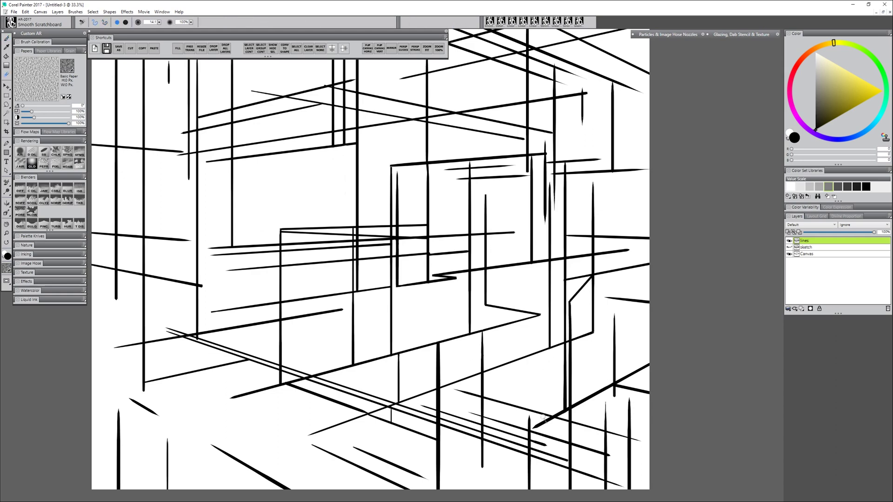
pyautogui.moveTo(605, 403); pyautogui.dragTo(605, 430)
pyautogui.moveTo(550, 184)
pyautogui.mouseDown()
pyautogui.moveTo(550, 222)
pyautogui.moveTo(593, 183)
pyautogui.mouseUp()
pyautogui.press('b')
pyautogui.moveTo(583, 126); pyautogui.dragTo(600, 159)
# Erase the upper ends of two center-block verticals and connect the open line ends near the right edge
pyautogui.press('n')
pyautogui.moveTo(397, 168); pyautogui.dragTo(397, 225)
pyautogui.moveTo(486, 194); pyautogui.dragTo(486, 231)
pyautogui.press('b')
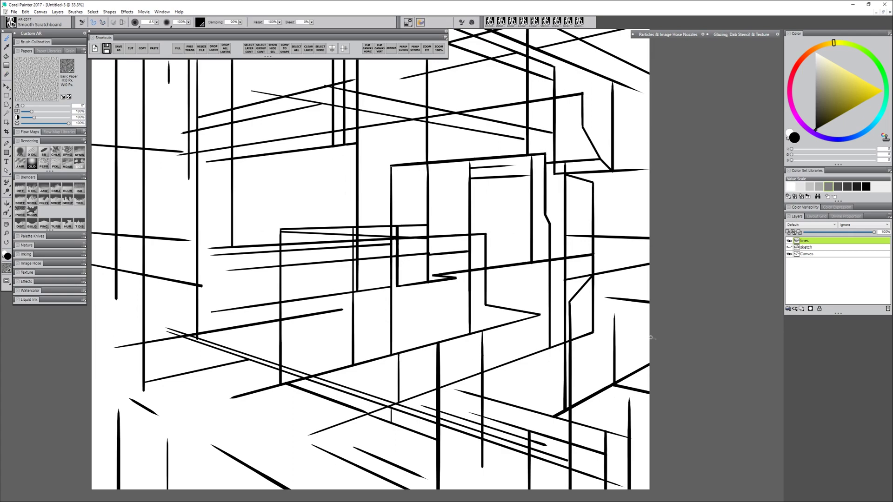
pyautogui.moveTo(606, 297); pyautogui.dragTo(614, 316)
# Trim overhanging ends on the left side and connect the tops of two upper-left verticals with a straight stroke
pyautogui.press('n')
pyautogui.moveTo(166, 329); pyautogui.dragTo(188, 336)
pyautogui.moveTo(169, 151)
pyautogui.mouseDown()
pyautogui.moveTo(245, 298)
pyautogui.moveTo(346, 281)
pyautogui.moveTo(366, 308)
pyautogui.mouseUp()
pyautogui.moveTo(375, 171); pyautogui.dragTo(410, 154)
pyautogui.moveTo(395, 177); pyautogui.dragTo(359, 280)
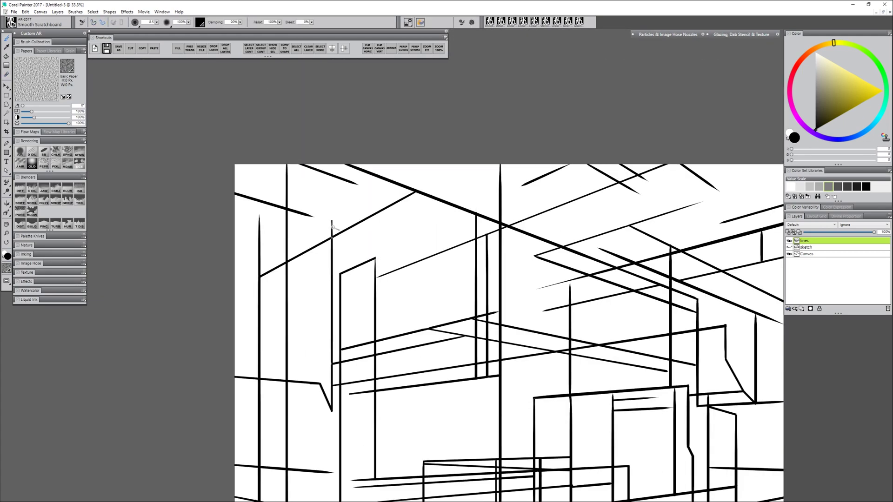
# Trim overshooting line ends across the upper part of the drawing and connect the open ends with short straight strokes
pyautogui.moveTo(357, 184); pyautogui.dragTo(330, 221)
pyautogui.moveTo(372, 232); pyautogui.dragTo(216, 203)
pyautogui.moveTo(547, 172); pyautogui.dragTo(564, 192)
pyautogui.moveTo(381, 258); pyautogui.dragTo(386, 280)
pyautogui.moveTo(297, 466); pyautogui.dragTo(467, 204)
pyautogui.moveTo(464, 378); pyautogui.dragTo(413, 483)
pyautogui.hotkey('ctrl', '-')
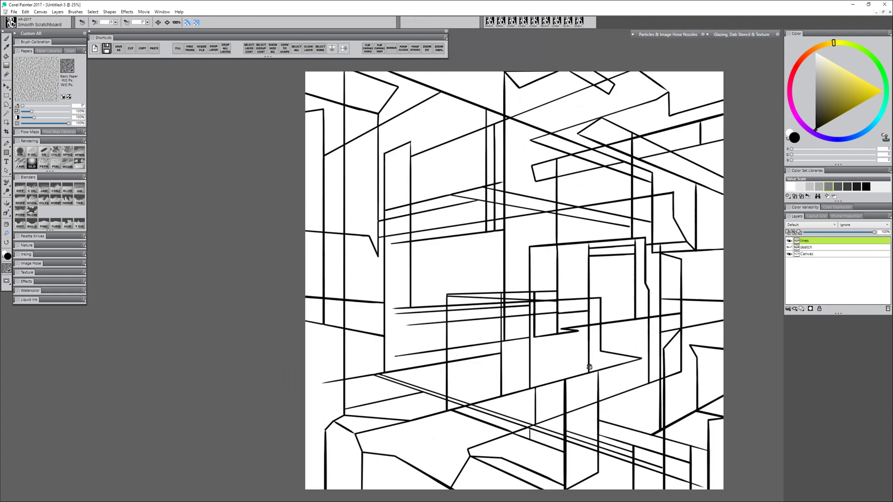
# Trim and join the remaining open line ends in the center-left area to form closed shapes
pyautogui.hotkey('ctrl', '+')
pyautogui.hotkey('ctrl', '+')
pyautogui.moveTo(558, 353)
pyautogui.mouseDown()
pyautogui.moveTo(590, 369)
pyautogui.moveTo(582, 387)
pyautogui.mouseUp()
pyautogui.moveTo(605, 159); pyautogui.dragTo(471, 359)
pyautogui.scroll(-3, 471, 357)
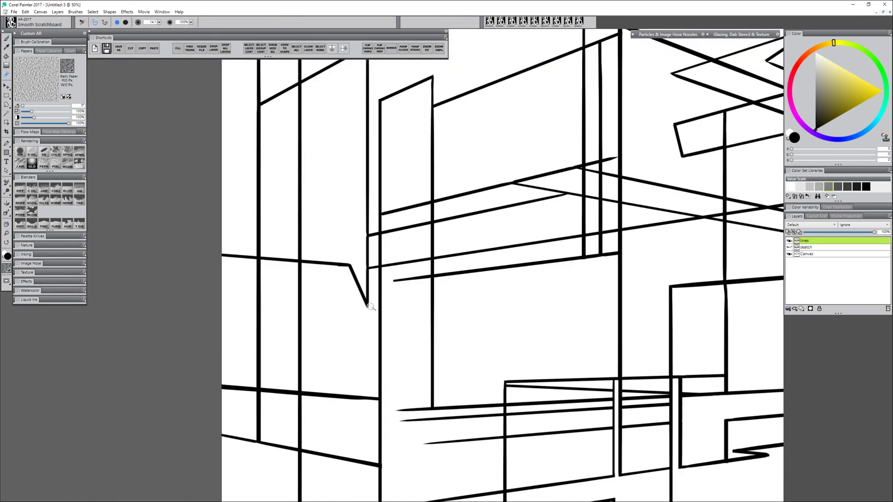
pyautogui.scroll(1, 473, 378)
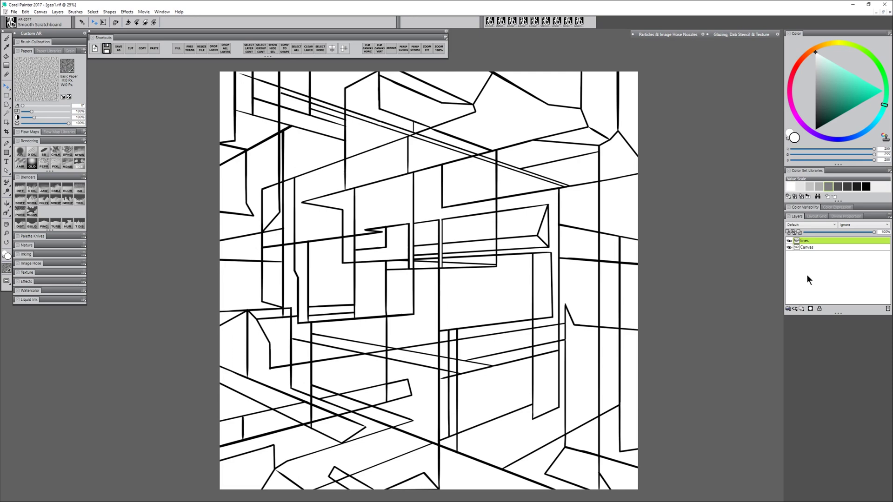
# Add a new layer above the lines layer and fill it with the current white color at 100% opacity
pyautogui.click(802, 308)
pyautogui.click(177, 48)
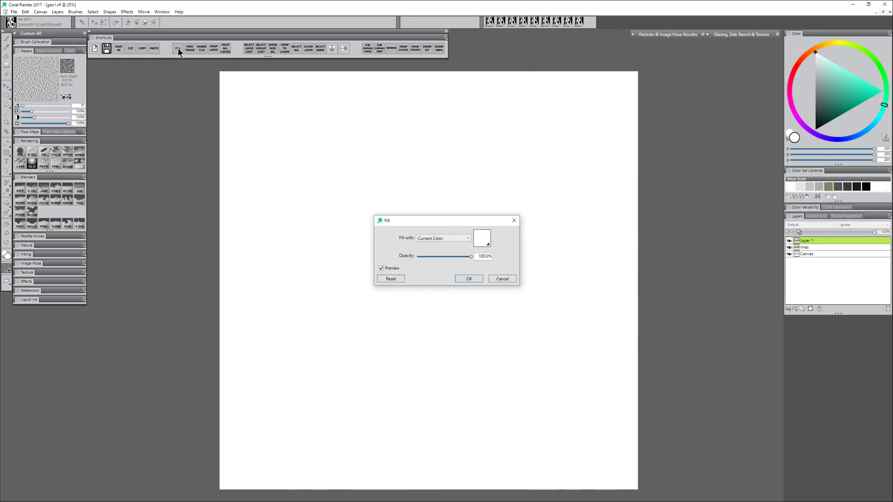
pyautogui.press('Return')
# Select the whole canvas and convert the selection to a shape
pyautogui.click(92, 12)
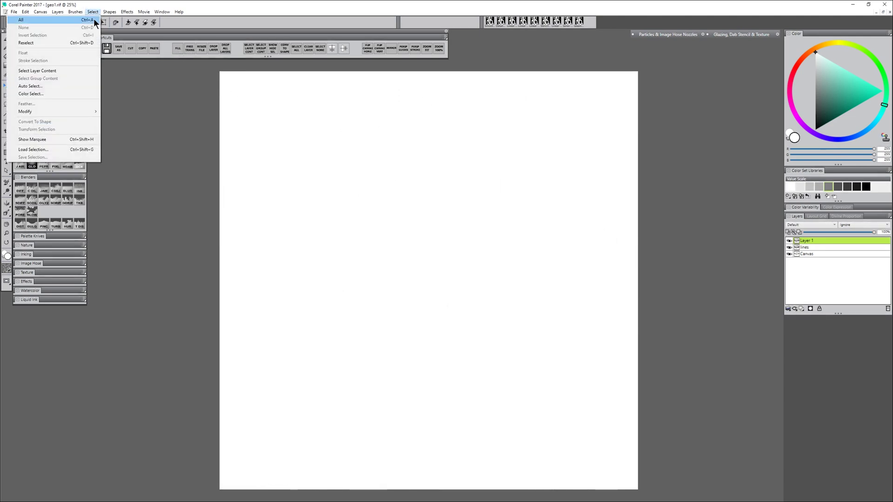
pyautogui.click(94, 18)
pyautogui.click(95, 12)
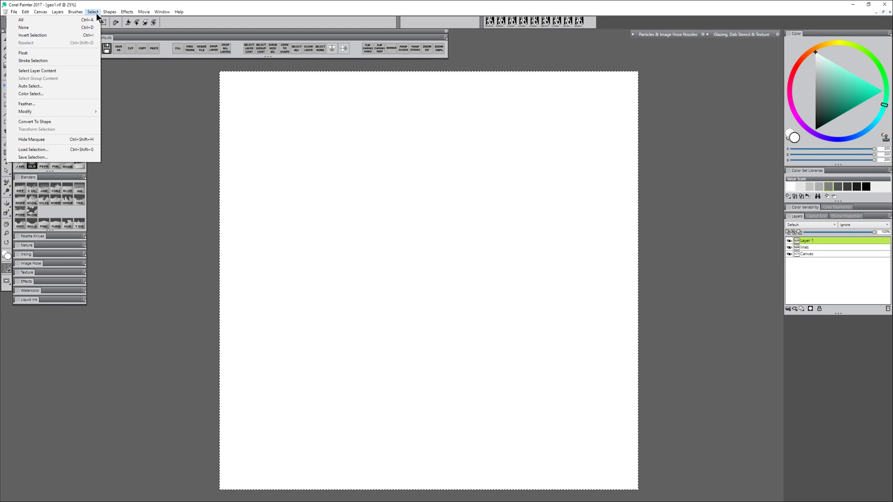
pyautogui.click(73, 121)
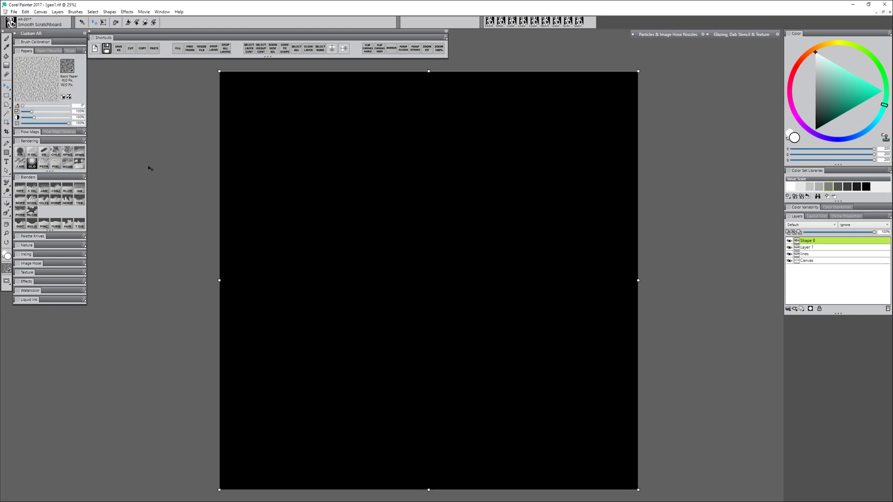
# Turn the canvas-sized shape into an outline by enabling a black stroke 49.5 wide and disabling its fill
pyautogui.doubleClick(821, 239)
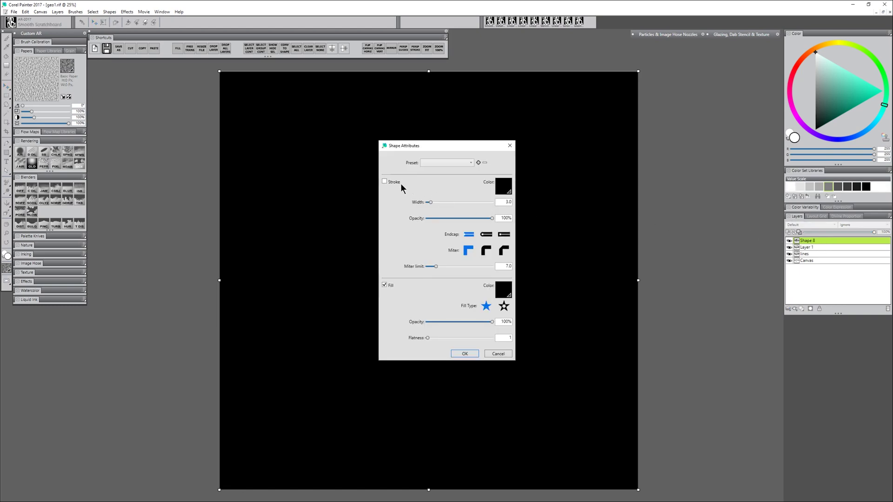
pyautogui.click(384, 181)
pyautogui.click(385, 285)
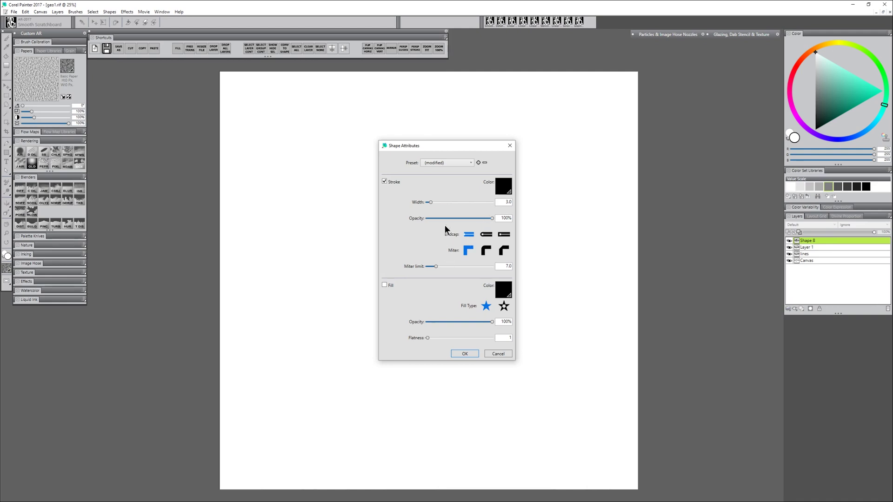
pyautogui.moveTo(449, 202); pyautogui.dragTo(491, 203)
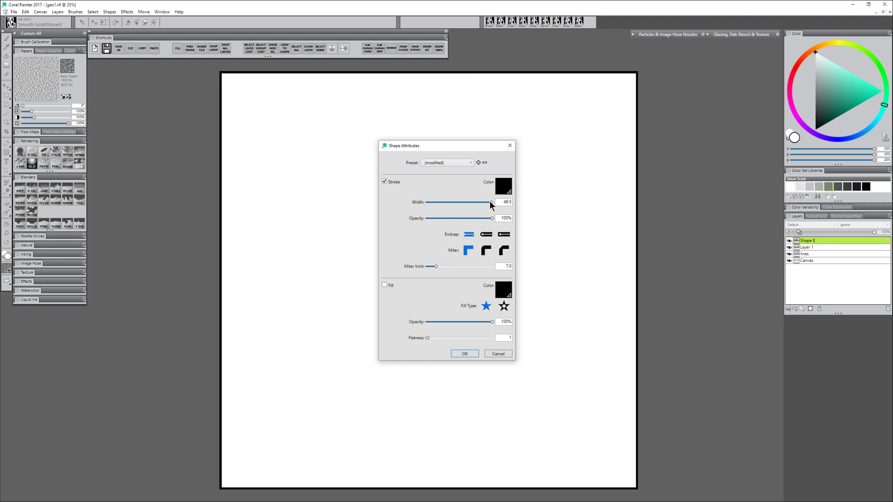
pyautogui.click(472, 354)
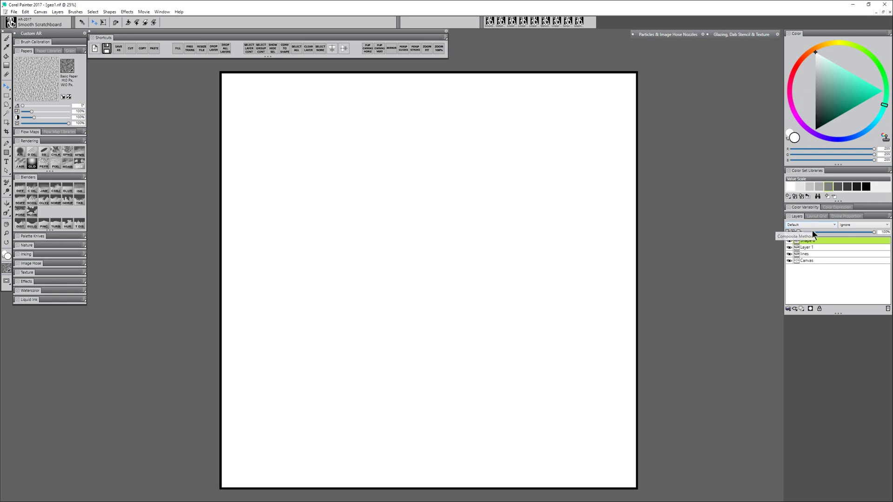
# Hide and delete the white-filled Layer 1 beneath the shape
pyautogui.click(789, 247)
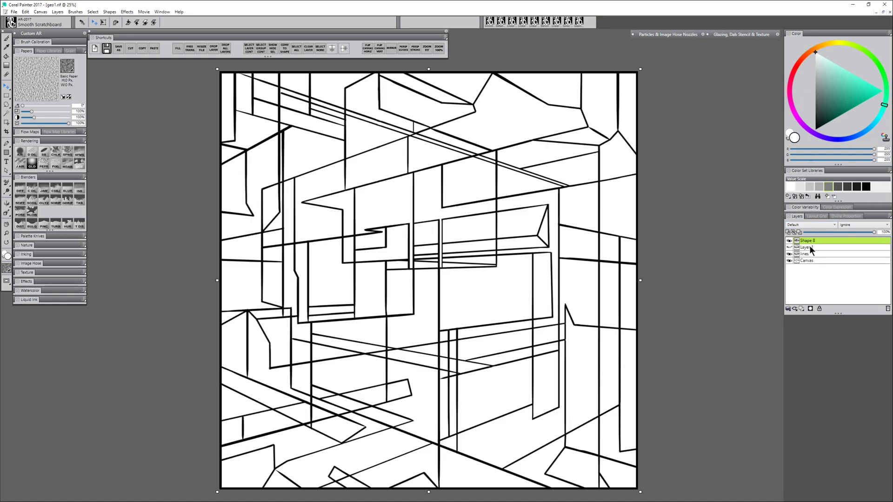
pyautogui.click(810, 247)
pyautogui.click(887, 309)
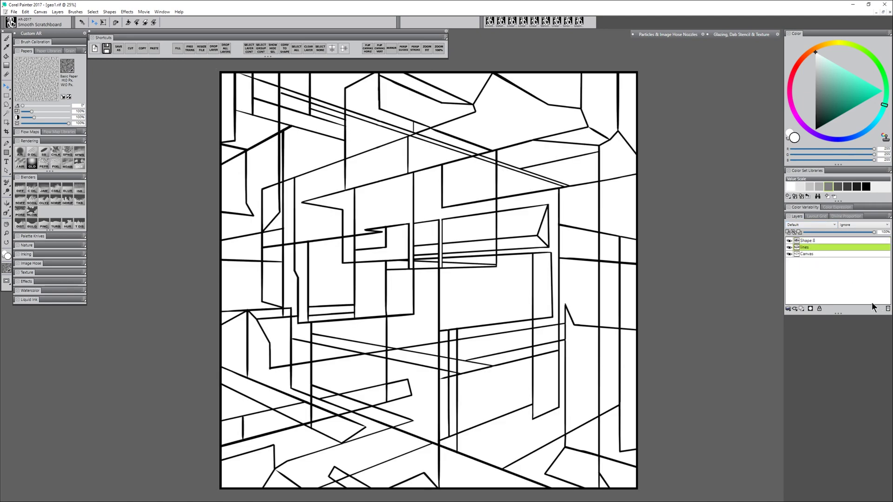
# Rename the frame shape layer to border
pyautogui.click(807, 241)
pyautogui.doubleClick(807, 240)
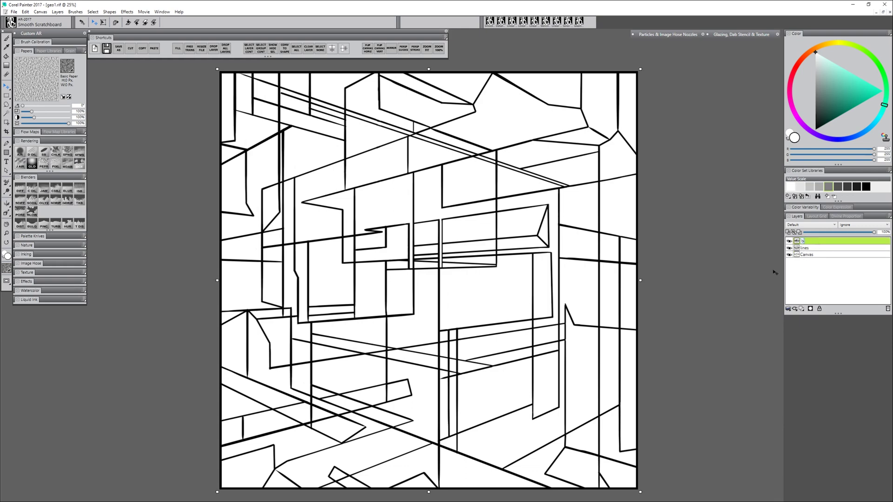
pyautogui.write('border')
pyautogui.press('Return')
# Merge the border shape with the lines layer, committing it to an image layer, and name the merged layer lines
pyautogui.keyDown('shift'); pyautogui.click(814, 247); pyautogui.keyUp('shift')
pyautogui.hotkey('ctrl', 'e')
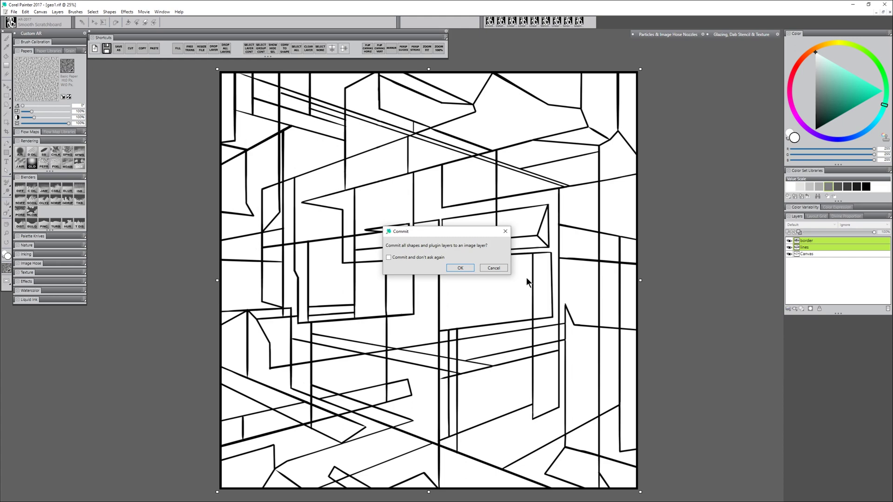
pyautogui.click(460, 268)
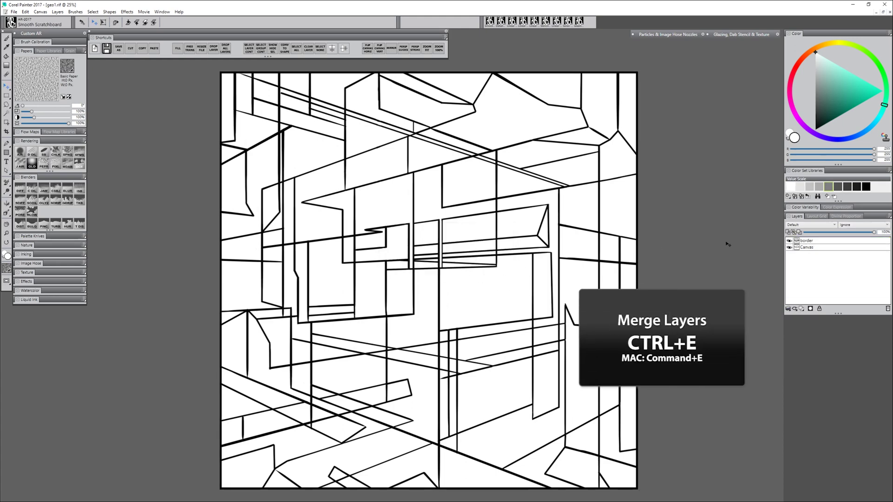
pyautogui.click(808, 239)
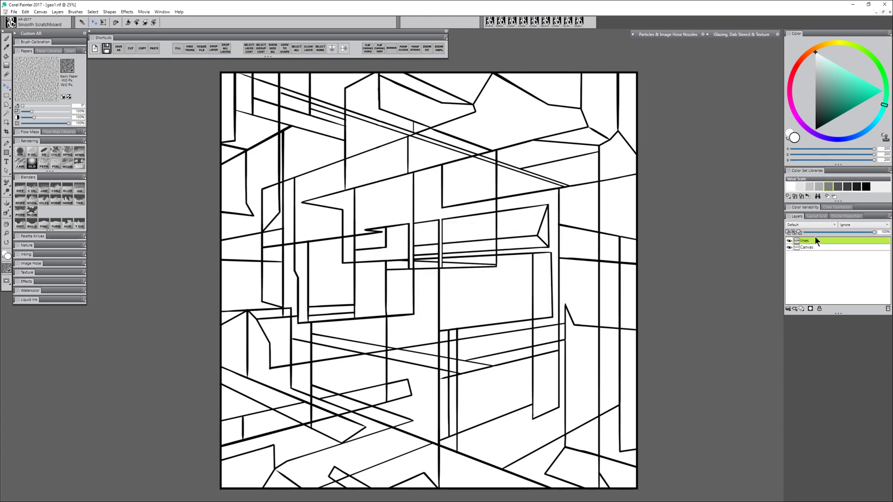
# Duplicate the lines layer and rename the lower copy fills1
pyautogui.rightClick(806, 241)
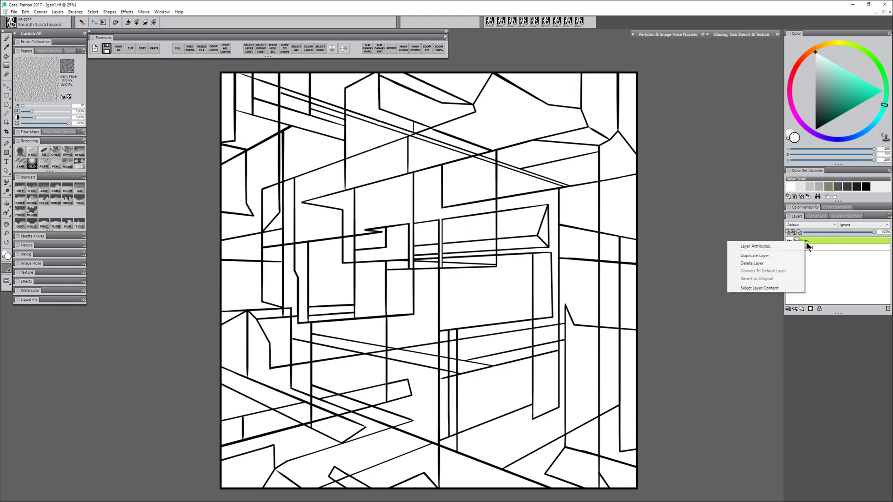
pyautogui.click(790, 255)
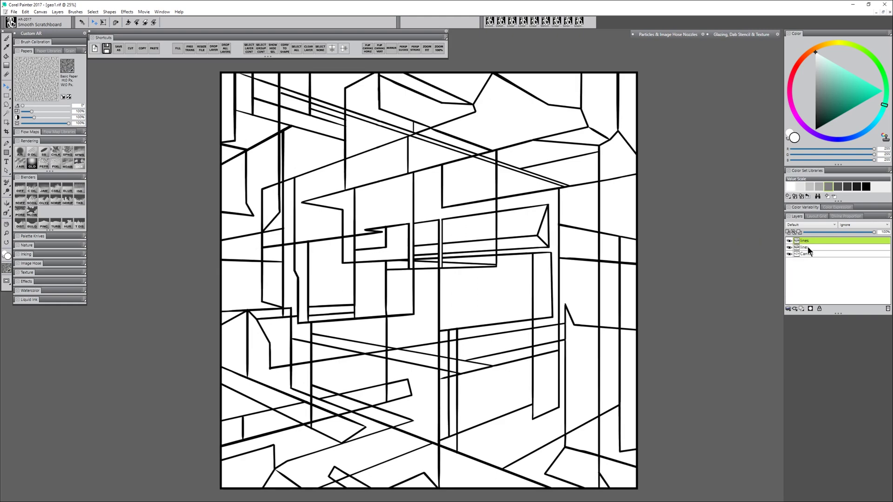
pyautogui.doubleClick(806, 247)
pyautogui.write('fills1')
pyautogui.press('Return')
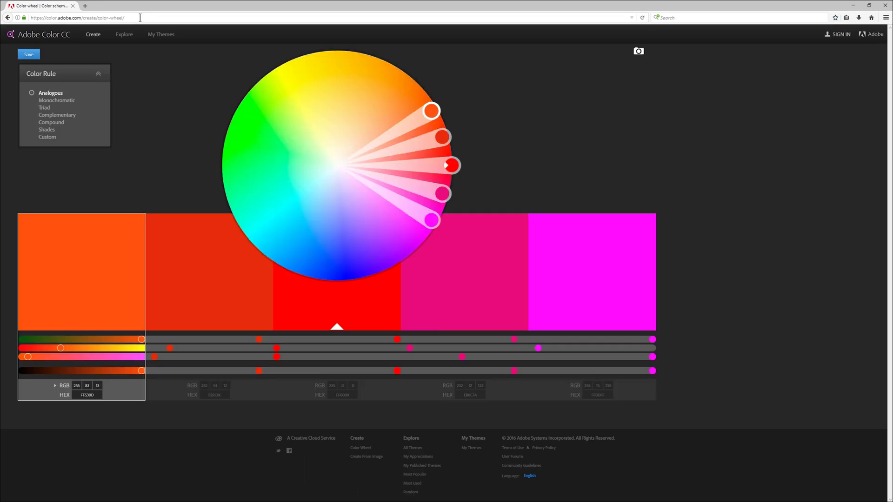
# Switch to Adobe Color in the browser, build a Compound scheme around cyan 1BF2FF, and capture the five-swatch strip as a screenshot
pyautogui.moveTo(451, 166); pyautogui.dragTo(259, 233)
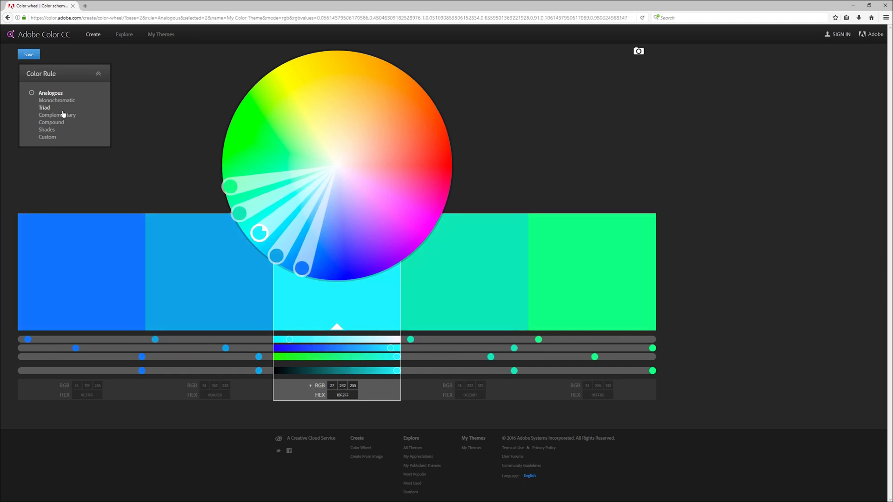
pyautogui.click(62, 125)
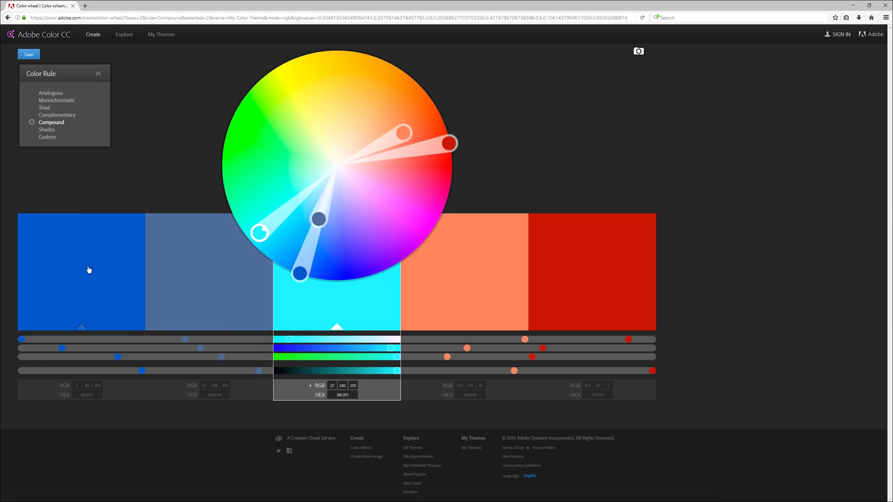
pyautogui.press('super+shift+s')
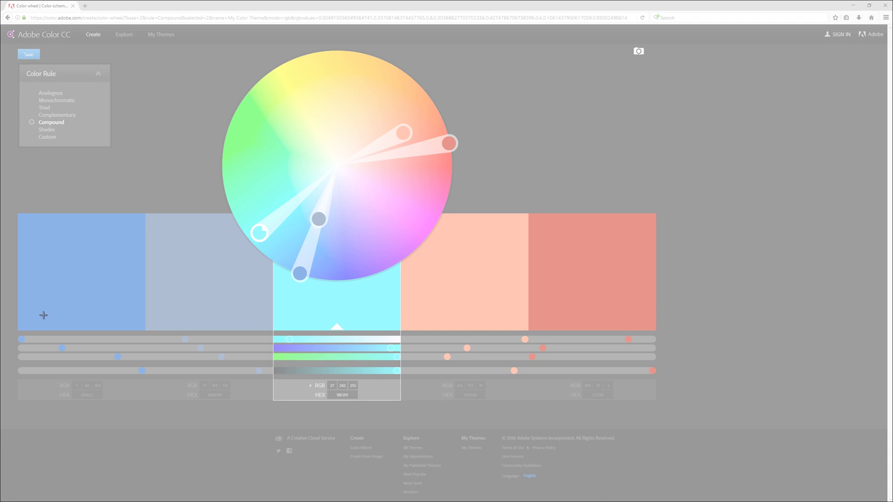
pyautogui.moveTo(41, 313); pyautogui.dragTo(655, 296)
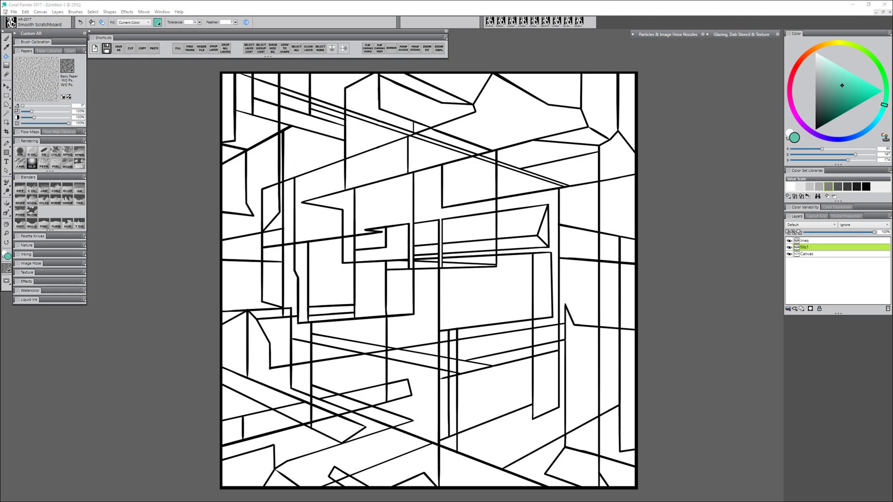
# Switch back to Corel Painter and show the Reference Image panel beside the canvas, next to the color wheel
pyautogui.click(162, 11)
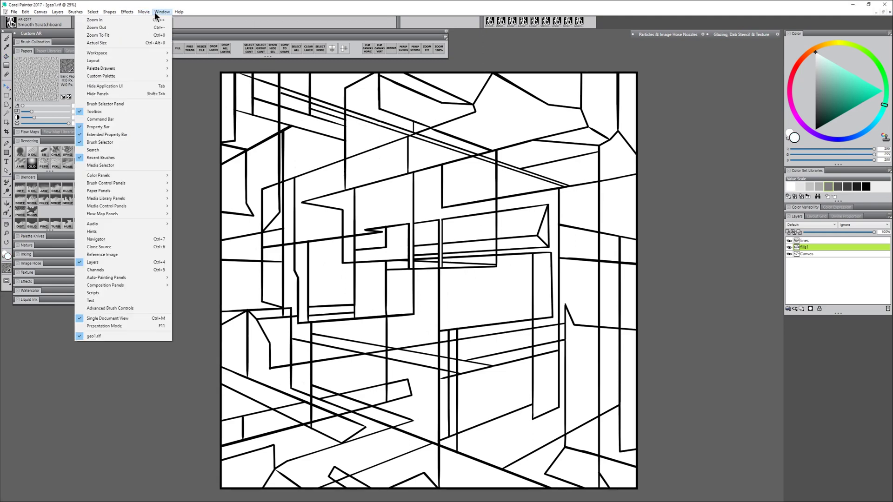
pyautogui.click(137, 255)
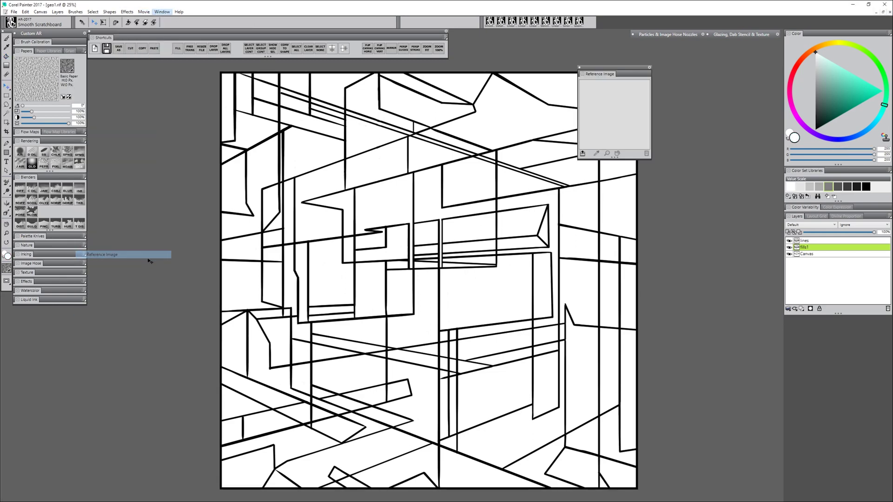
pyautogui.moveTo(612, 67); pyautogui.dragTo(737, 54)
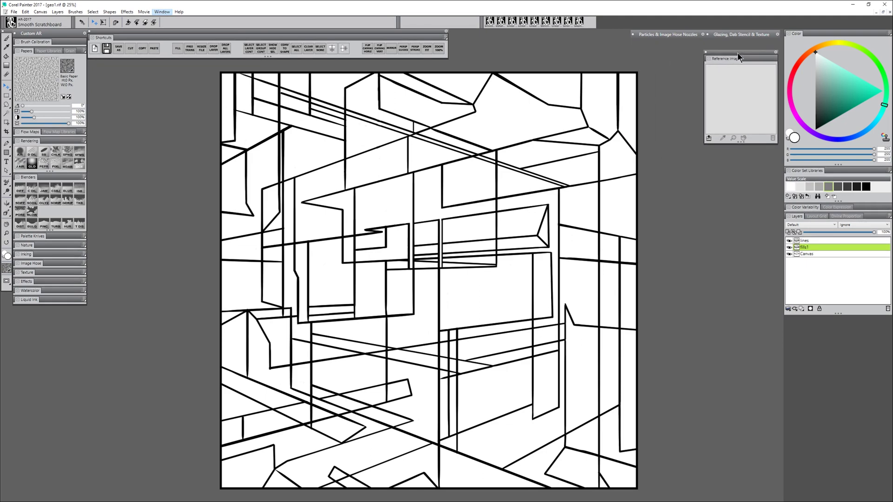
# Load geo-swatch as the reference image, then enlarge its panel and place it below the layer list
pyautogui.click(709, 138)
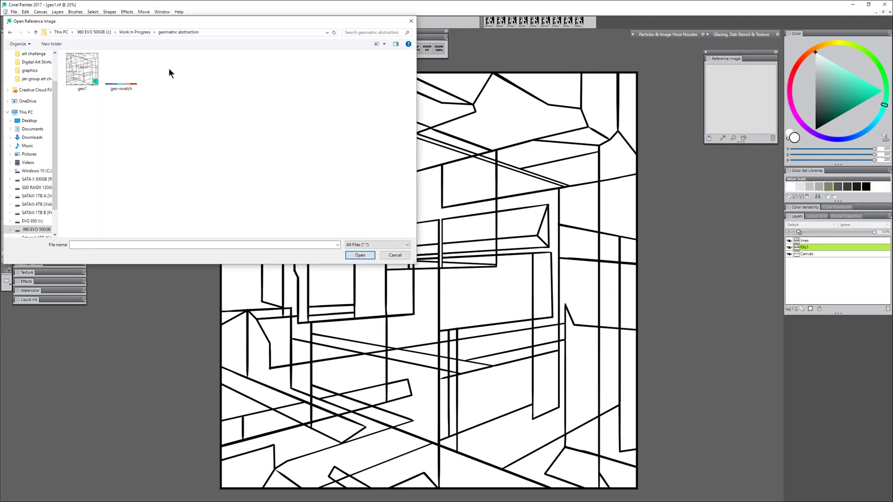
pyautogui.click(127, 85)
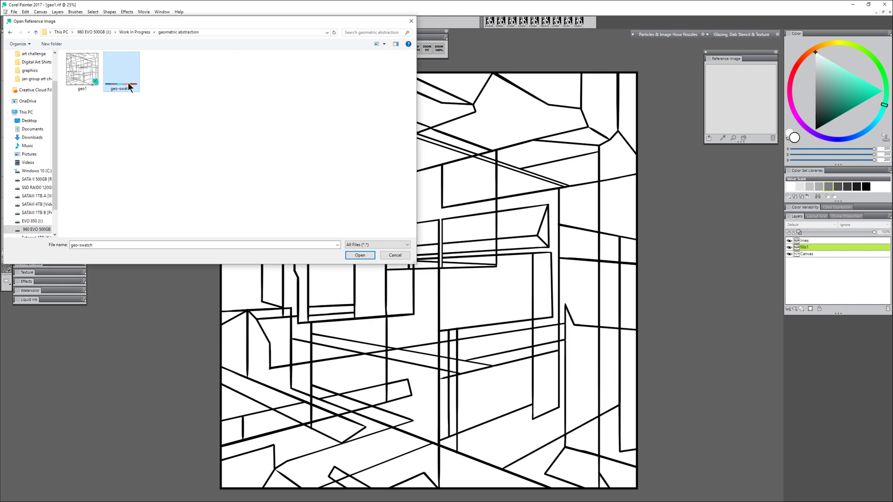
pyautogui.doubleClick(129, 86)
pyautogui.moveTo(705, 143); pyautogui.dragTo(650, 108)
pyautogui.moveTo(713, 54); pyautogui.dragTo(827, 335)
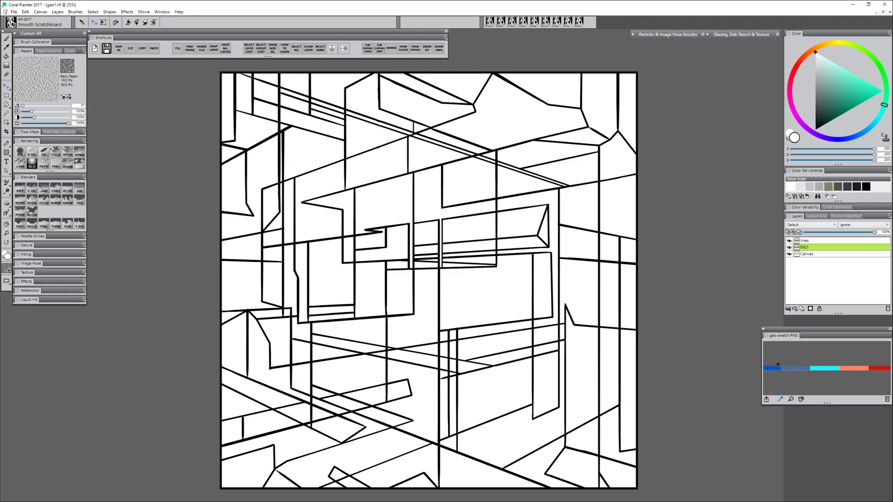
# Sample cyan from the reference swatch and fill the narrow region in the drawing's upper-right corner with the Paint Bucket
pyautogui.click(836, 367)
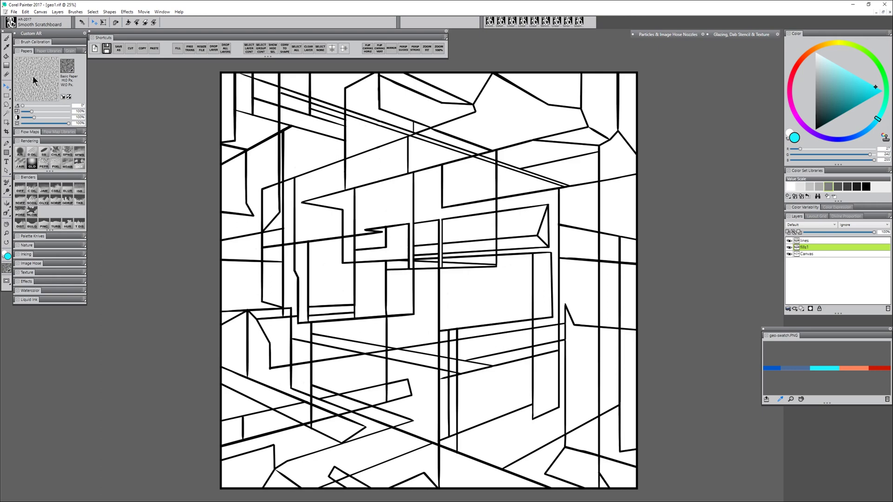
pyautogui.click(6, 57)
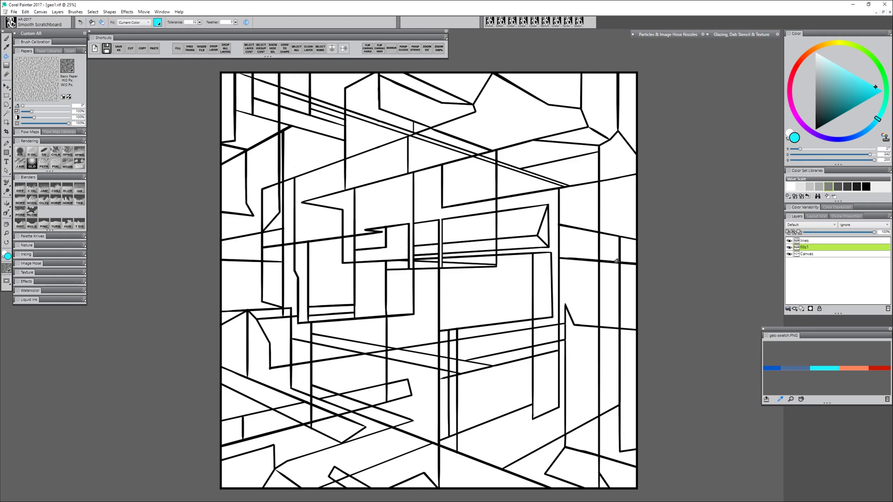
pyautogui.click(623, 89)
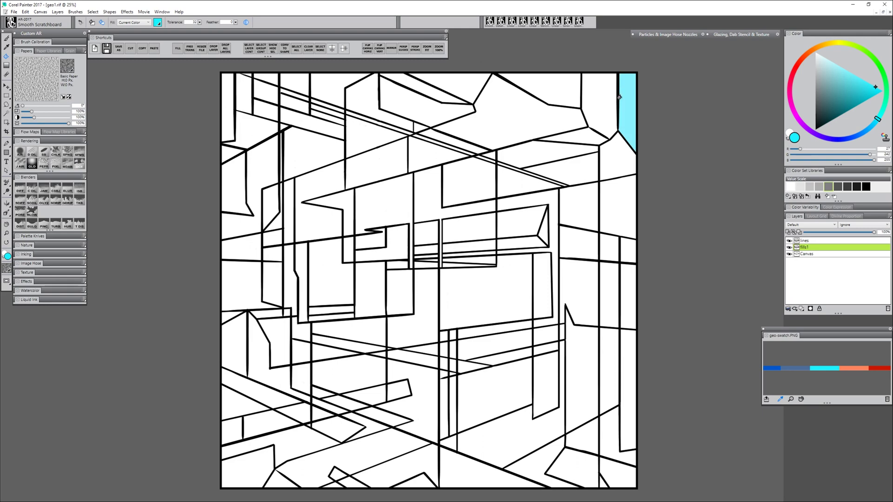
# Fill the neighboring upper-right region with a slightly softer cyan and the region below it with a darker cyan
pyautogui.click(870, 84)
pyautogui.click(603, 97)
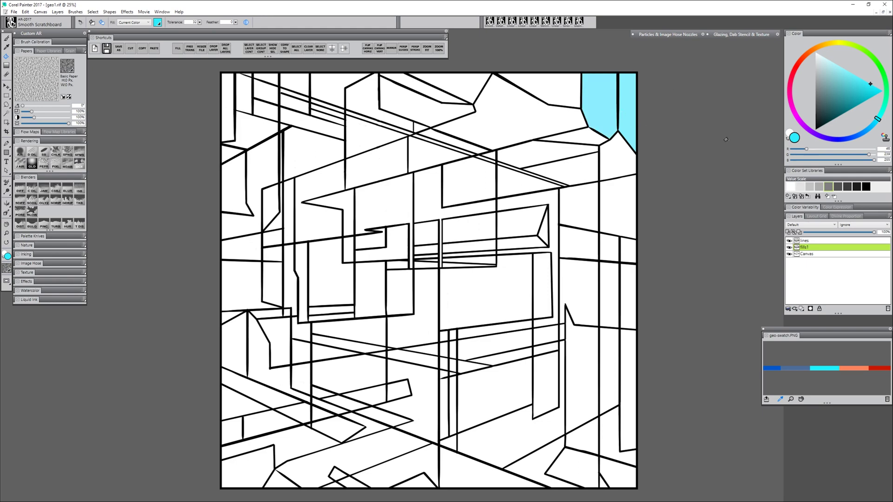
pyautogui.click(870, 91)
pyautogui.click(624, 162)
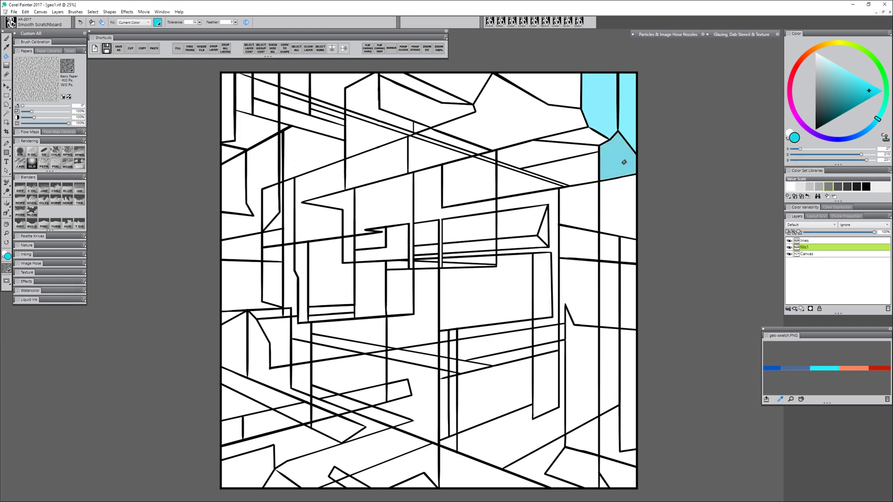
# Fill the sliver beside the upper-right shapes with muted cyan, the large polygon adjoining it with softer cyan, and the top-edge shape with pale cyan
pyautogui.click(861, 87)
pyautogui.click(600, 134)
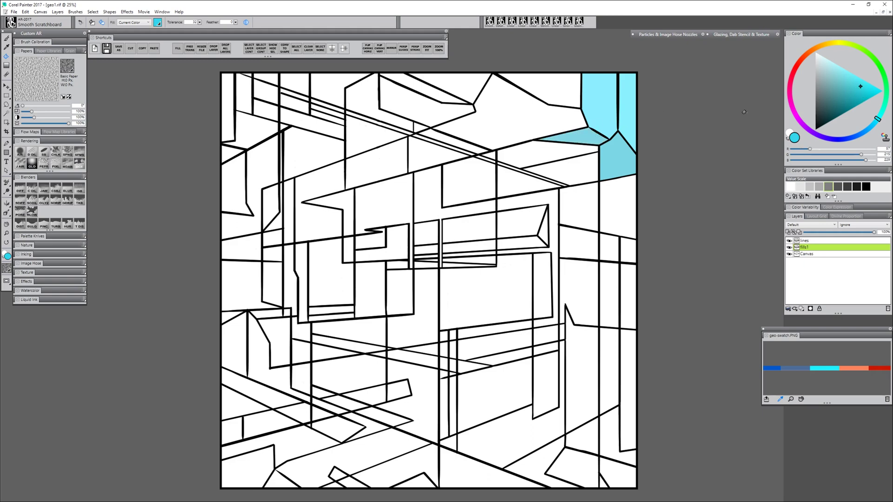
pyautogui.click(852, 81)
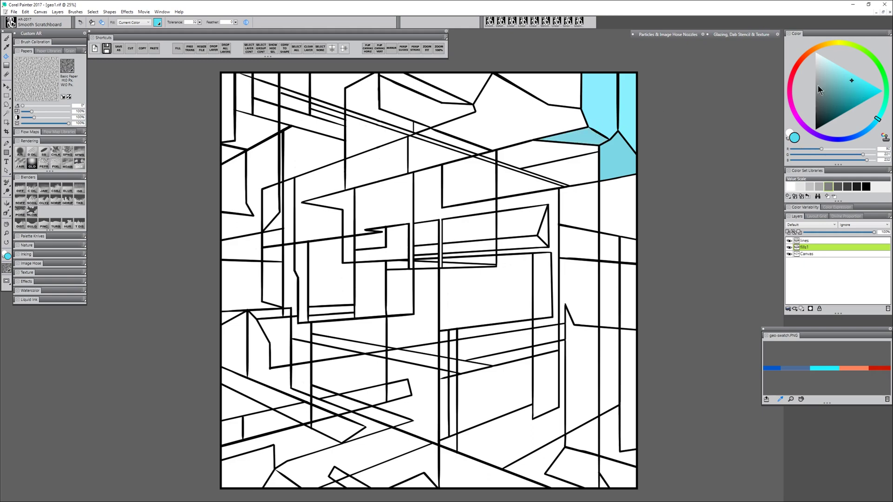
pyautogui.click(567, 117)
pyautogui.click(842, 72)
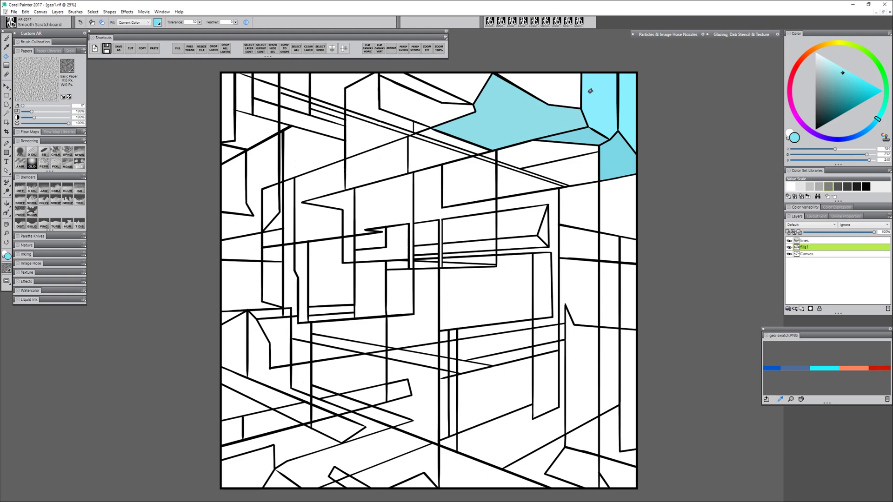
pyautogui.click(566, 85)
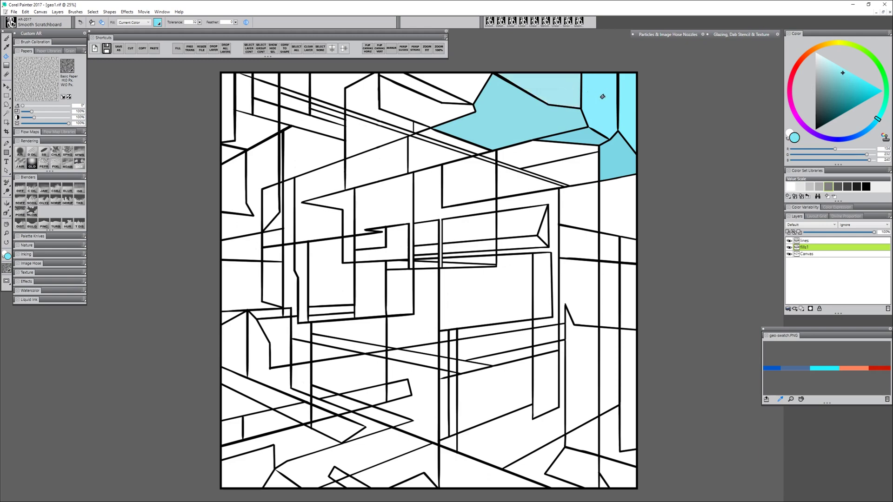
# Fill the slanted band under the sliver with grayed cyan and the wedge below it with dark teal
pyautogui.click(851, 84)
pyautogui.click(577, 151)
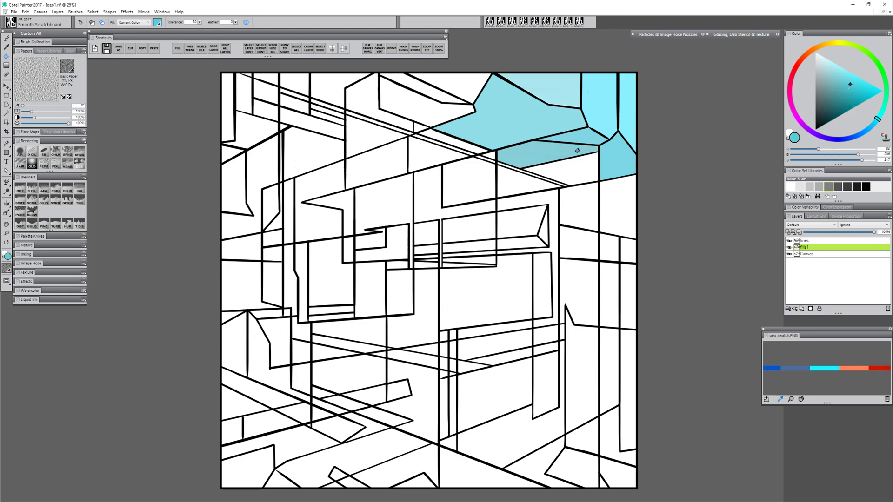
pyautogui.click(851, 94)
pyautogui.click(588, 160)
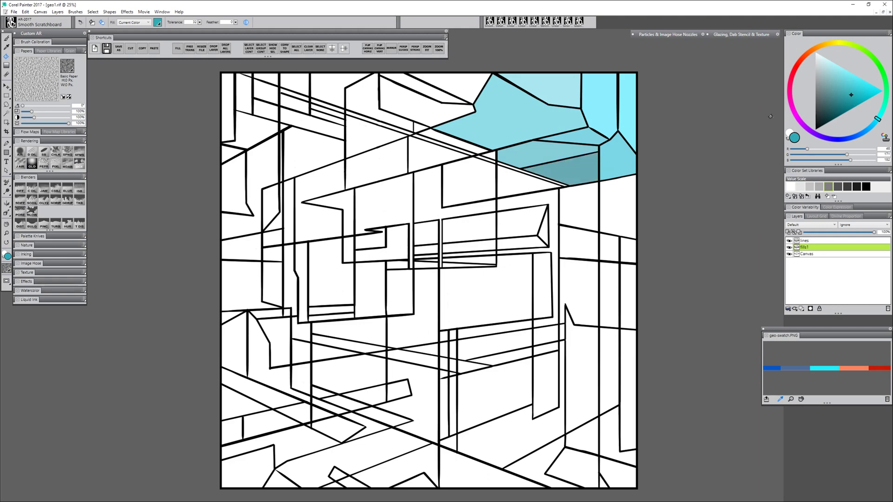
# Fill the three upper-middle shapes along the top edge with medium cyan, dark teal and a slightly stronger cyan
pyautogui.click(853, 79)
pyautogui.click(538, 95)
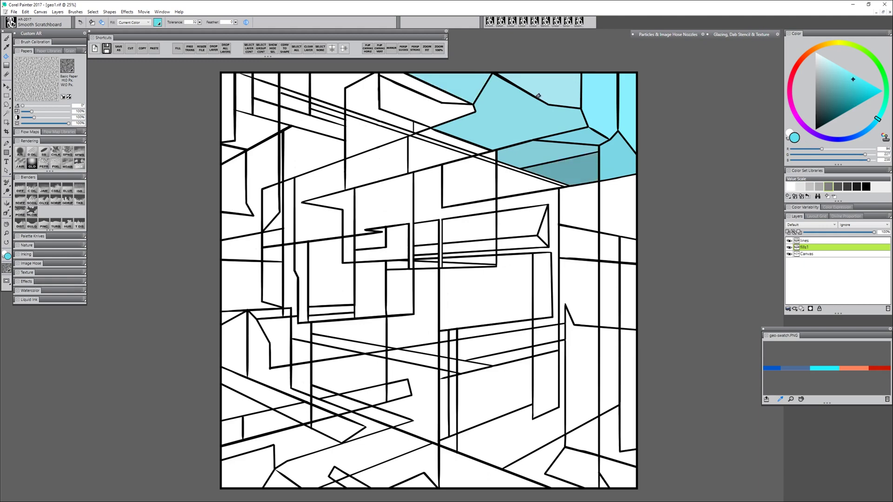
pyautogui.click(853, 95)
pyautogui.click(437, 90)
pyautogui.click(857, 84)
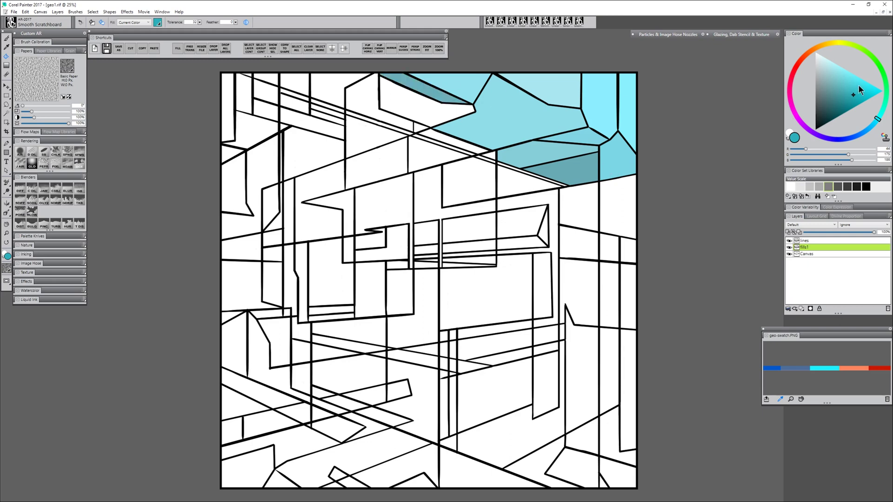
pyautogui.click(435, 111)
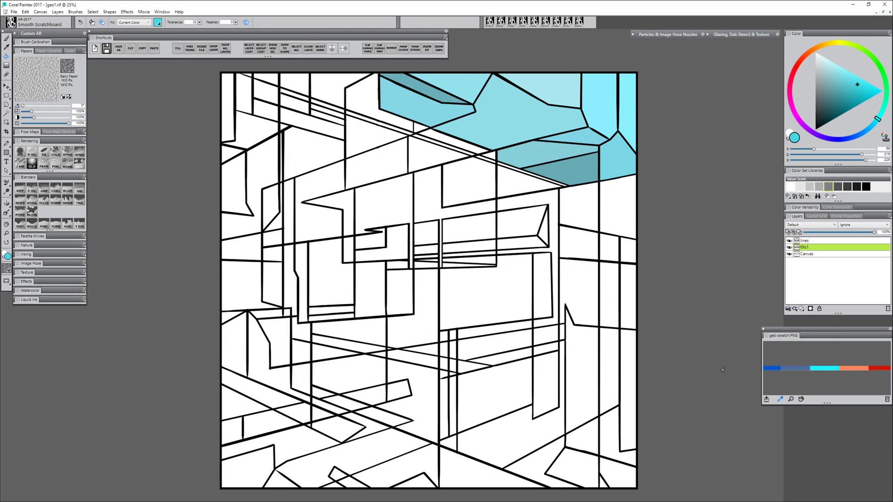
# Sample the swatch's blues, filling a region near the right edge with slate blue and the bottom-edge triangle with royal blue
pyautogui.click(803, 367)
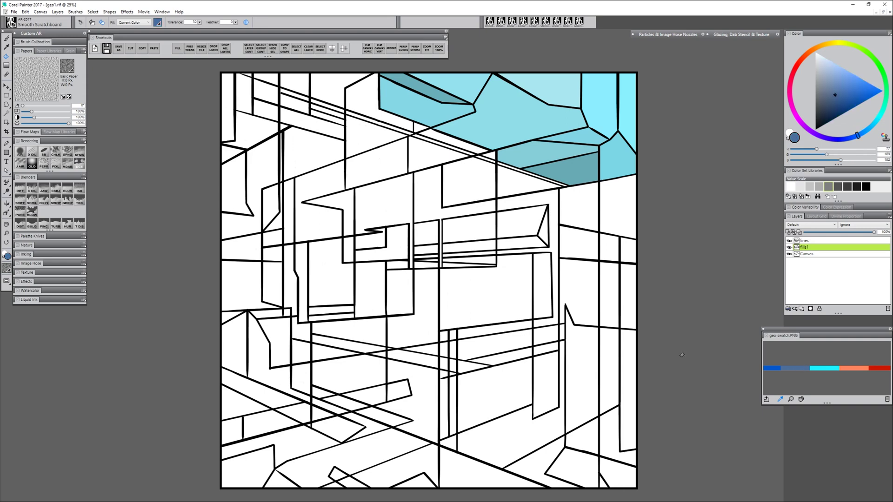
pyautogui.click(589, 294)
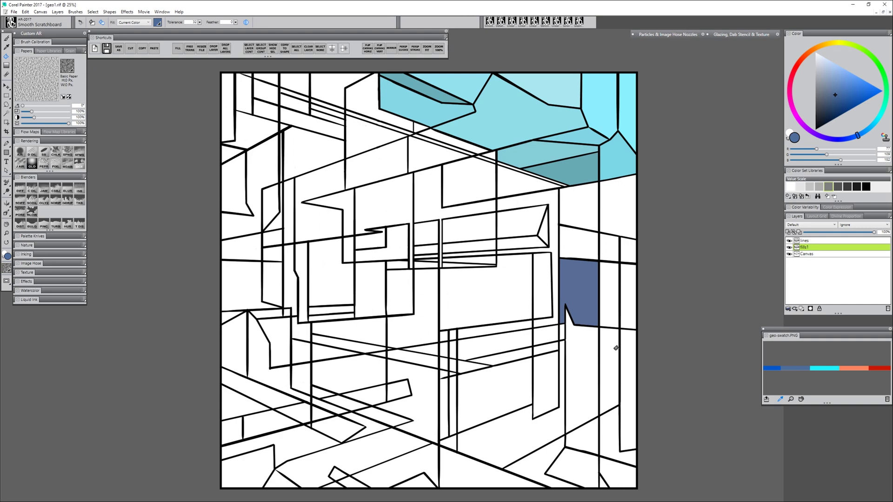
pyautogui.click(779, 367)
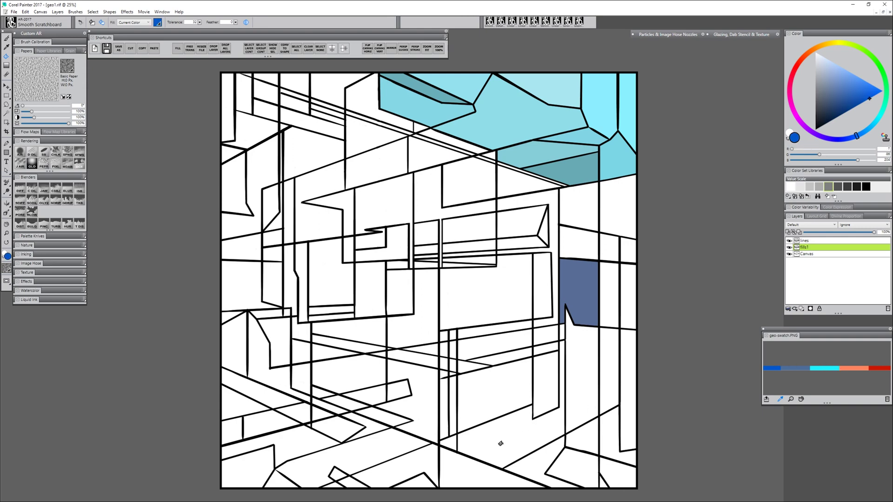
pyautogui.click(482, 471)
# Sample the swatch's orange and red, filling the left-edge shape with orange and the upper-left corner strip with red
pyautogui.click(851, 367)
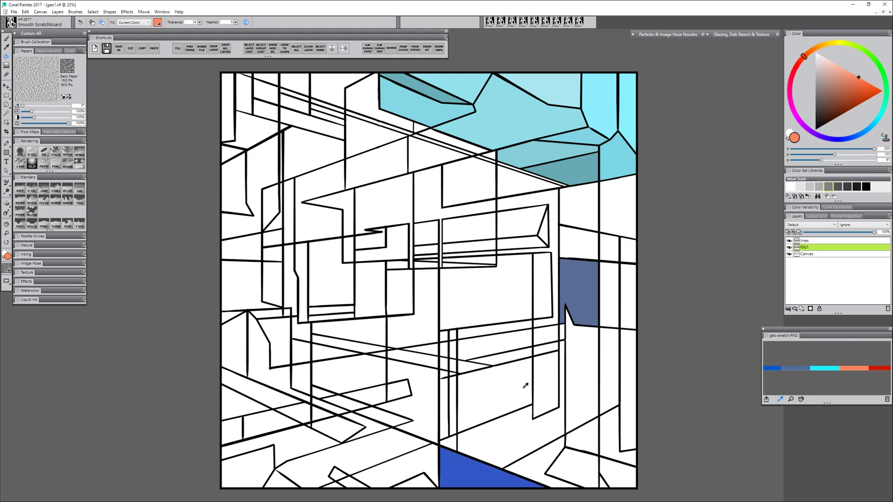
pyautogui.click(236, 362)
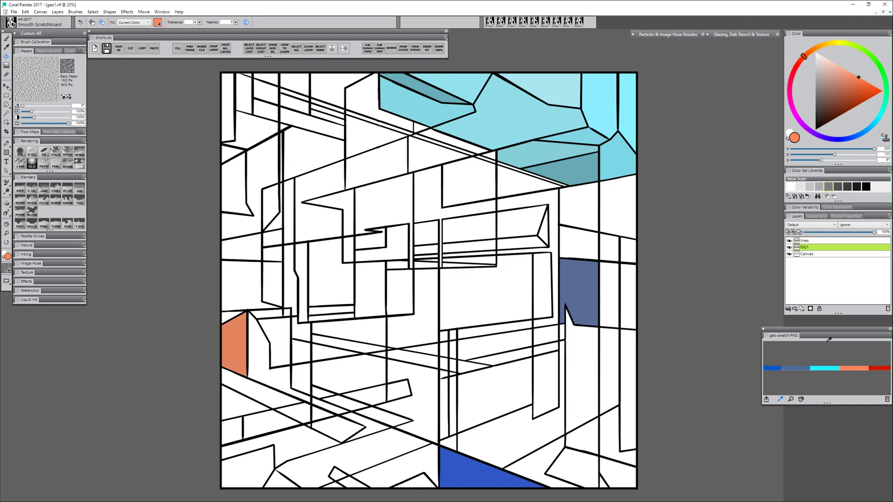
pyautogui.click(880, 368)
pyautogui.click(228, 111)
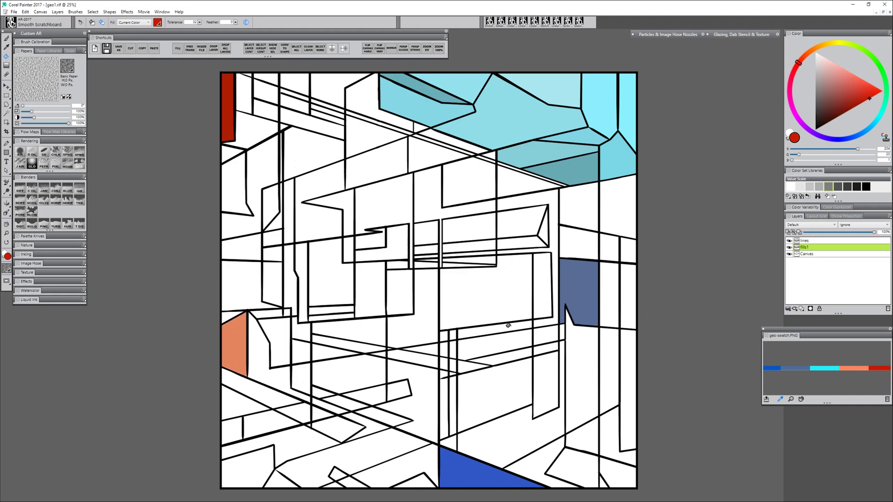
# Fill the shapes along the top edge beside the red strip with softer reds, light pinks and a dark maroon
pyautogui.click(868, 90)
pyautogui.click(244, 94)
pyautogui.click(265, 79)
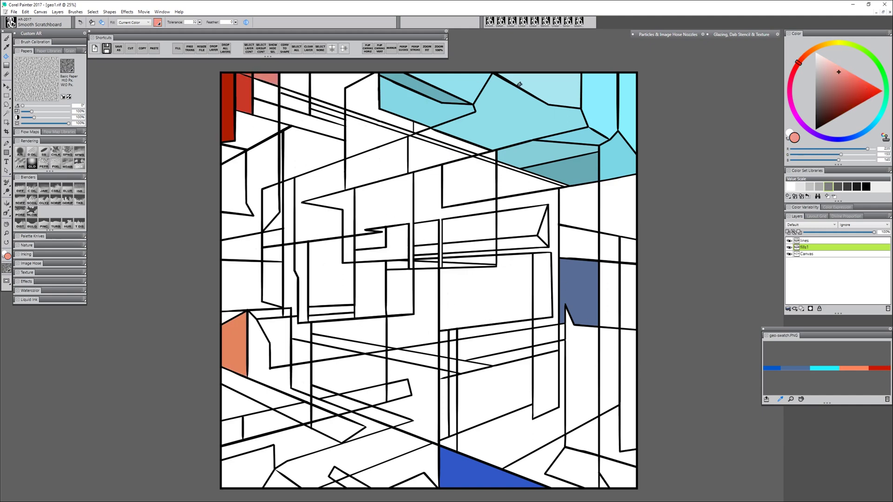
pyautogui.click(294, 82)
pyautogui.click(256, 126)
pyautogui.click(294, 96)
pyautogui.click(837, 72)
pyautogui.moveTo(533, 388)
pyautogui.mouseDown()
pyautogui.moveTo(636, 364)
pyautogui.moveTo(692, 382)
pyautogui.mouseUp()
pyautogui.click(843, 97)
pyautogui.click(486, 82)
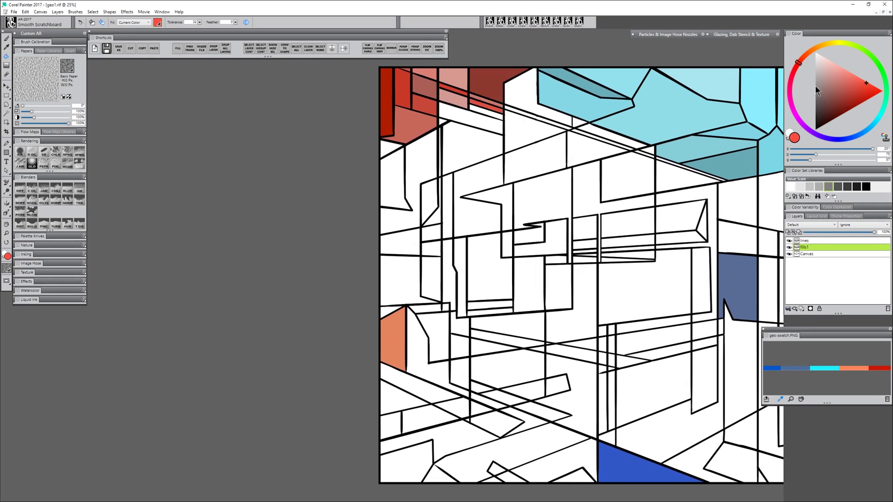
# Fill the shapes below the upper-left red strips with coral reds and pale pinks
pyautogui.click(471, 120)
pyautogui.click(470, 148)
pyautogui.click(389, 148)
pyautogui.click(418, 163)
# Fill the narrow shapes beside the pink regions with bright red, the small triangle with dark red, and the adjoining shapes with coral tones
pyautogui.click(882, 91)
pyautogui.click(434, 199)
pyautogui.click(843, 105)
pyautogui.click(435, 218)
pyautogui.click(852, 87)
pyautogui.click(447, 204)
pyautogui.click(432, 234)
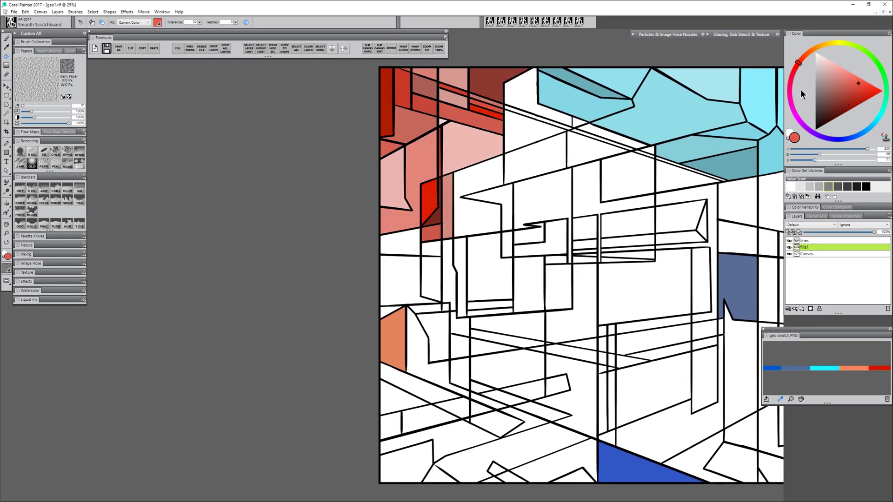
pyautogui.click(843, 80)
pyautogui.click(479, 196)
# Fill the lower-right shapes with pale blues and the small triangle at the bottom edge with darker blue
pyautogui.moveTo(582, 279); pyautogui.dragTo(526, 276)
pyautogui.click(828, 64)
pyautogui.click(714, 417)
pyautogui.click(684, 428)
pyautogui.click(677, 458)
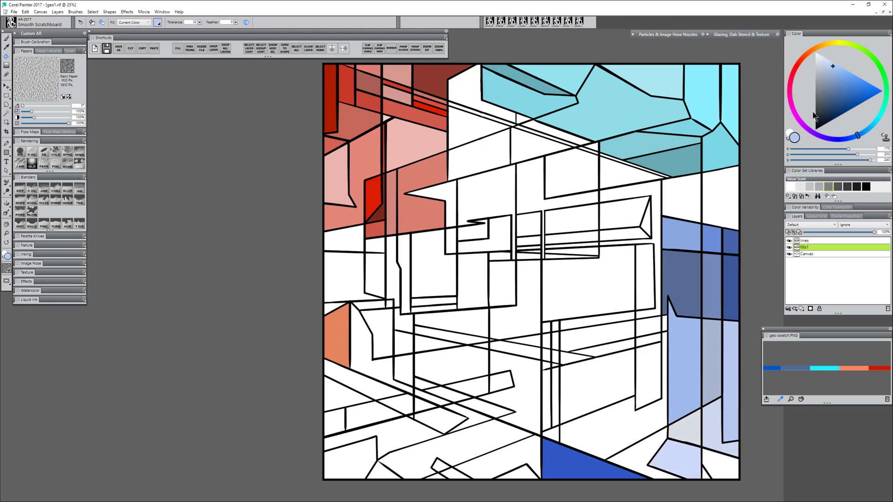
pyautogui.click(721, 465)
pyautogui.click(843, 98)
pyautogui.click(706, 475)
# Fill the large shapes above the royal blue triangle with deep blue, periwinkle and bright blue tones
pyautogui.click(835, 95)
pyautogui.click(844, 95)
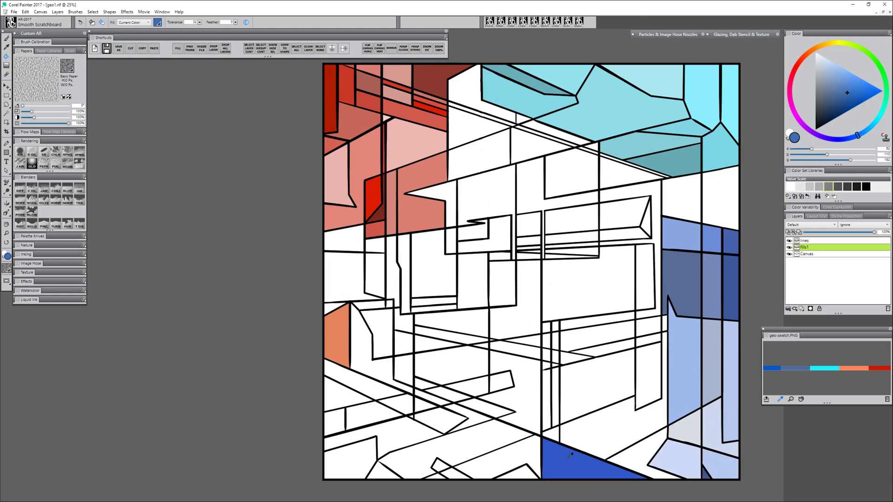
pyautogui.click(605, 419)
pyautogui.click(642, 460)
pyautogui.click(597, 386)
pyautogui.click(649, 372)
pyautogui.click(649, 326)
pyautogui.click(605, 349)
# Fill the narrow vertical strips at the inner side of the blue area with light and medium blues
pyautogui.click(838, 68)
pyautogui.click(546, 342)
pyautogui.click(555, 357)
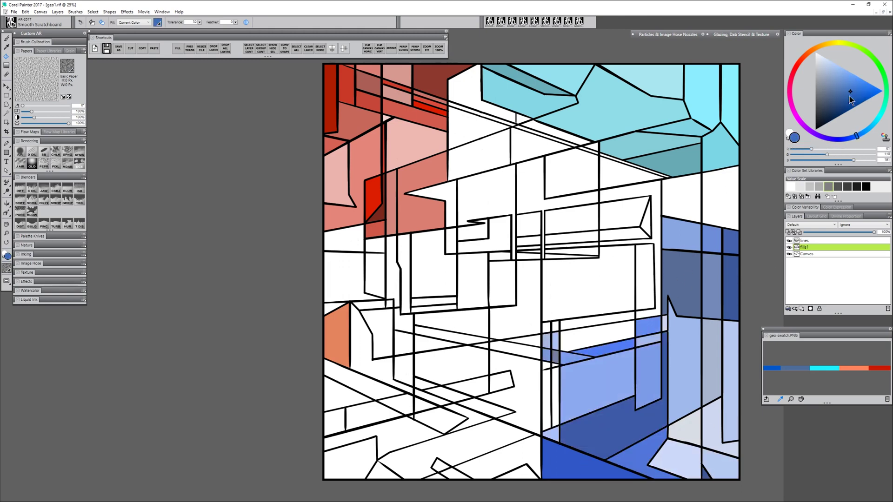
pyautogui.click(546, 397)
pyautogui.click(555, 398)
# Sample the swatch's orange and fill the shapes around the left orange region with deeper orange, tan, pale beige and dark brown
pyautogui.click(854, 368)
pyautogui.click(365, 353)
pyautogui.click(383, 337)
pyautogui.click(834, 67)
pyautogui.click(326, 307)
pyautogui.click(354, 374)
pyautogui.click(403, 370)
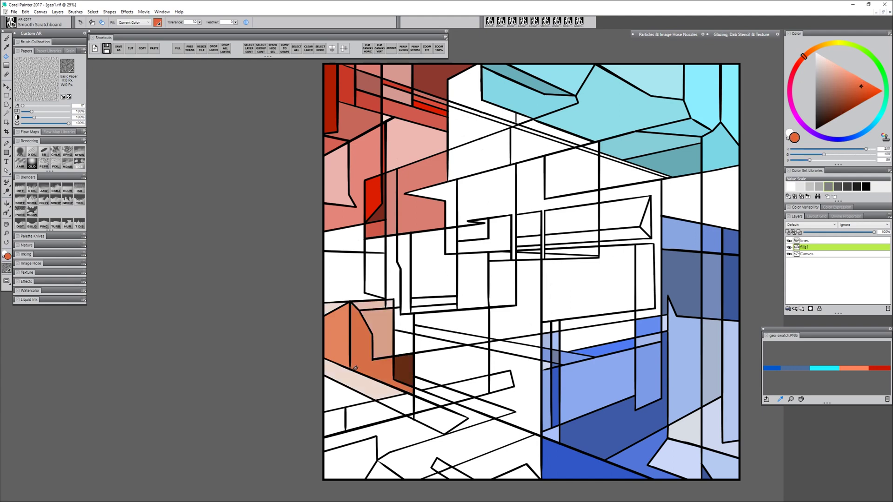
# Fill the lower-left bands and slanted shapes with rust, tan, pale peach and bright orange tones
pyautogui.click(344, 396)
pyautogui.click(402, 344)
pyautogui.click(400, 403)
pyautogui.click(372, 416)
pyautogui.click(439, 421)
pyautogui.click(854, 91)
pyautogui.click(430, 398)
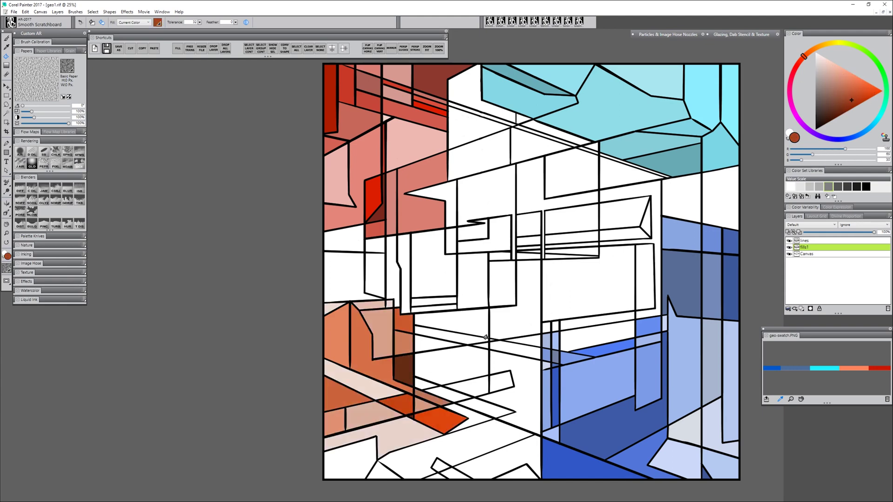
# Fill the remaining shapes toward the bottom center and lower-left corner with browns, oranges, peach and pale pink-beige
pyautogui.click(454, 394)
pyautogui.click(470, 385)
pyautogui.click(475, 421)
pyautogui.click(517, 400)
pyautogui.click(466, 440)
pyautogui.click(839, 68)
pyautogui.click(440, 475)
pyautogui.click(349, 453)
pyautogui.click(386, 472)
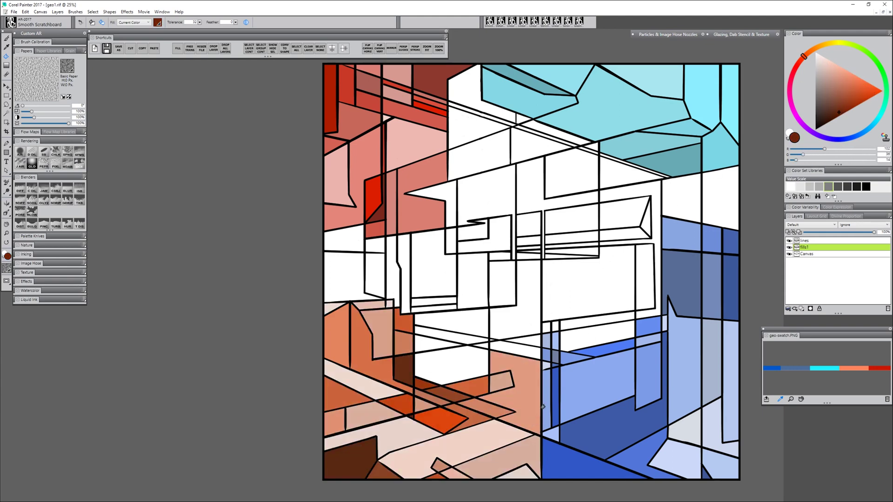
# Fill the lower-middle shapes above the slanted orange bands with brown and tan tones and a pale pink sliver
pyautogui.click(451, 367)
pyautogui.click(440, 343)
pyautogui.click(831, 61)
pyautogui.click(514, 348)
# Fill the left-edge block with dark brown, the strip beside it with rust, and the nearby central shapes with orange and tan
pyautogui.click(823, 56)
pyautogui.click(840, 109)
pyautogui.click(344, 277)
pyautogui.click(374, 275)
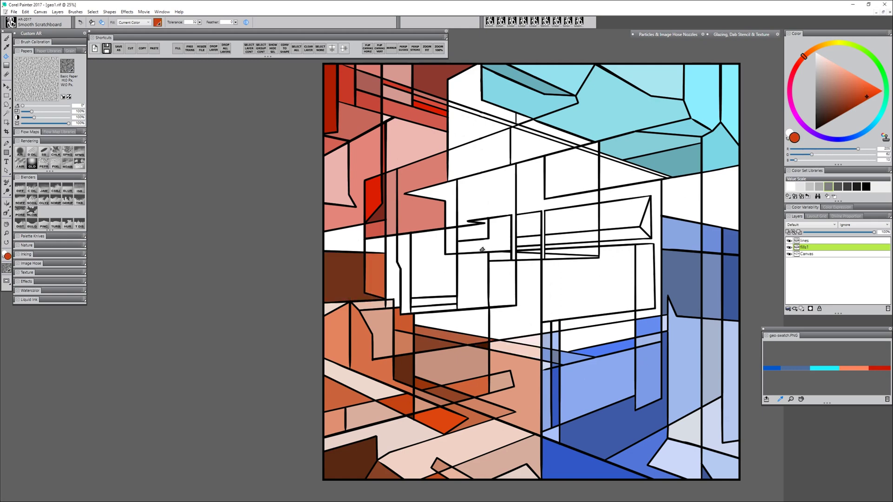
pyautogui.click(449, 321)
pyautogui.click(521, 297)
# Fill the right-edge region between the cyan and blue areas with light cyan and set the current color to medium blue
pyautogui.moveTo(535, 279); pyautogui.dragTo(476, 325)
pyautogui.click(877, 119)
pyautogui.click(661, 244)
pyautogui.click(857, 136)
pyautogui.click(849, 83)
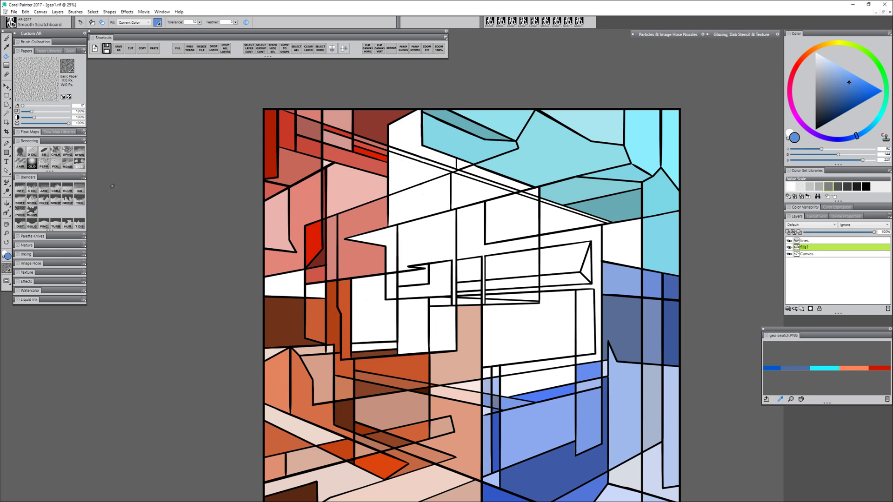
# Set the Dropper to a 101 x 101 average, sample the cyan-blue border near the right edge, and refill the region above it
pyautogui.click(6, 47)
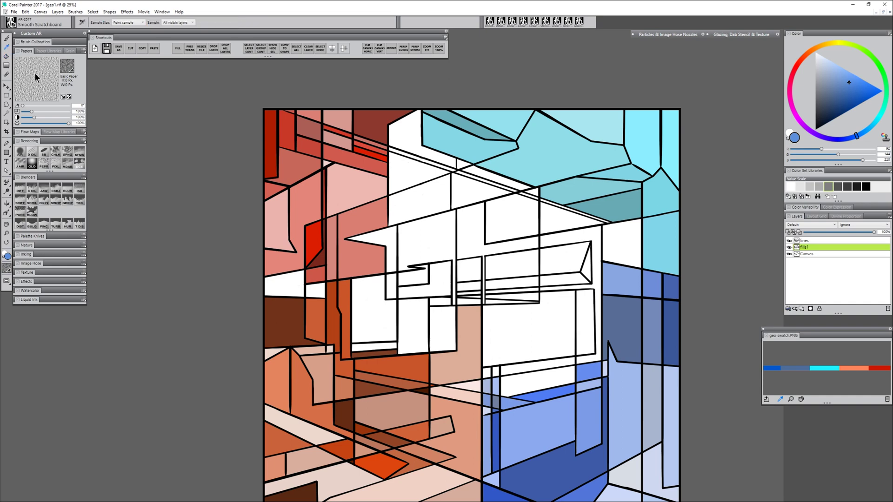
pyautogui.click(128, 23)
pyautogui.click(126, 66)
pyautogui.click(662, 269)
pyautogui.moveTo(659, 273); pyautogui.dragTo(659, 272)
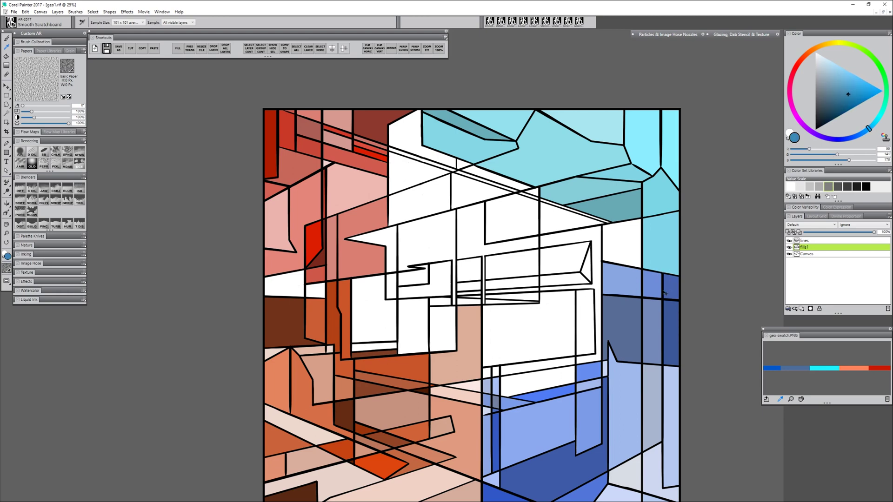
pyautogui.press('k')
pyautogui.click(668, 273)
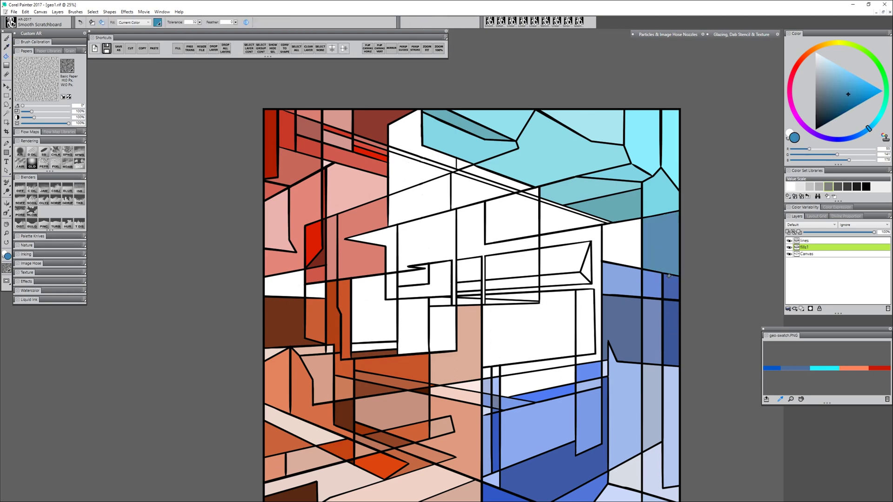
# Fill the neighboring region with lighter blue, the shape around the central panel with pale blue, and the wedge above with medium blue
pyautogui.click(844, 85)
pyautogui.click(622, 230)
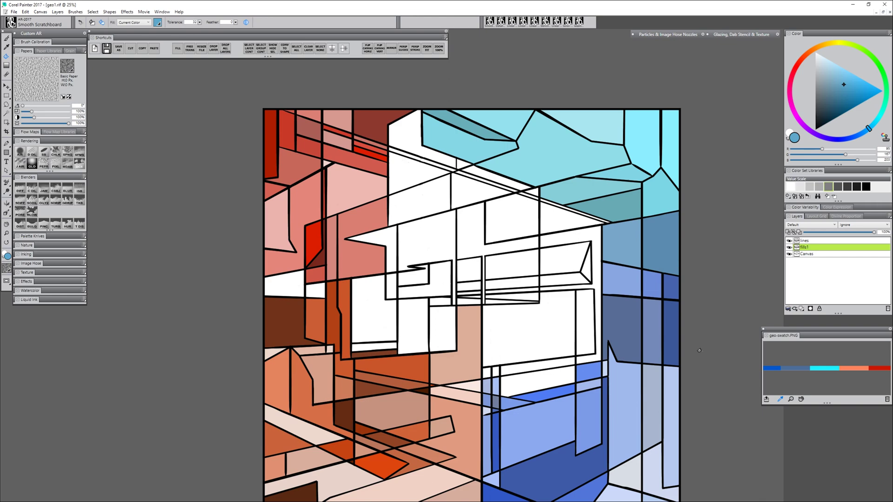
pyautogui.click(840, 71)
pyautogui.click(598, 251)
pyautogui.click(849, 85)
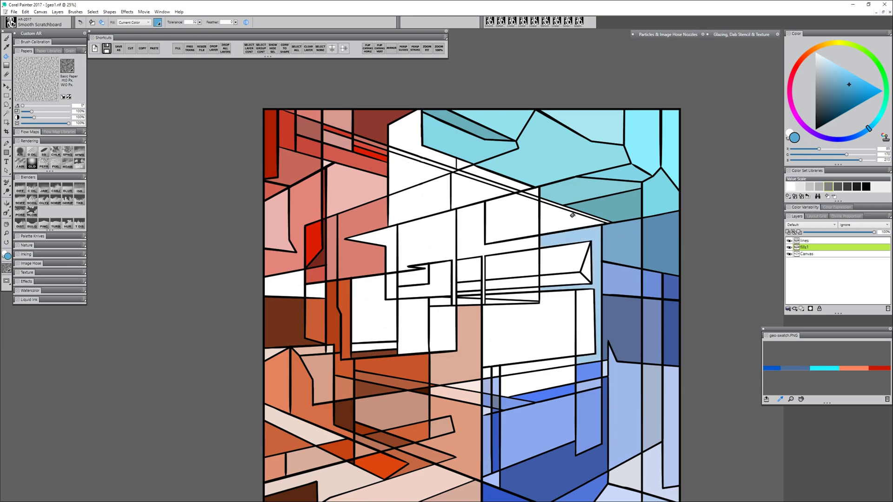
pyautogui.click(574, 220)
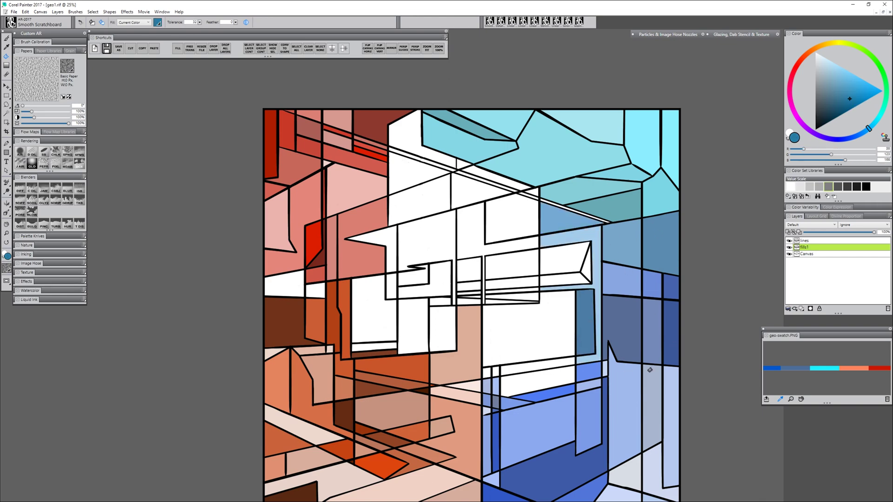
# Recolor the central panel's narrow right strip with blue sampled nearby, and fill the large panel beside it with a muted sampled blue
pyautogui.keyDown('alt'); pyautogui.click(616, 285); pyautogui.keyUp('alt')
pyautogui.click(590, 322)
pyautogui.keyDown('alt'); pyautogui.click(629, 377); pyautogui.keyUp('alt')
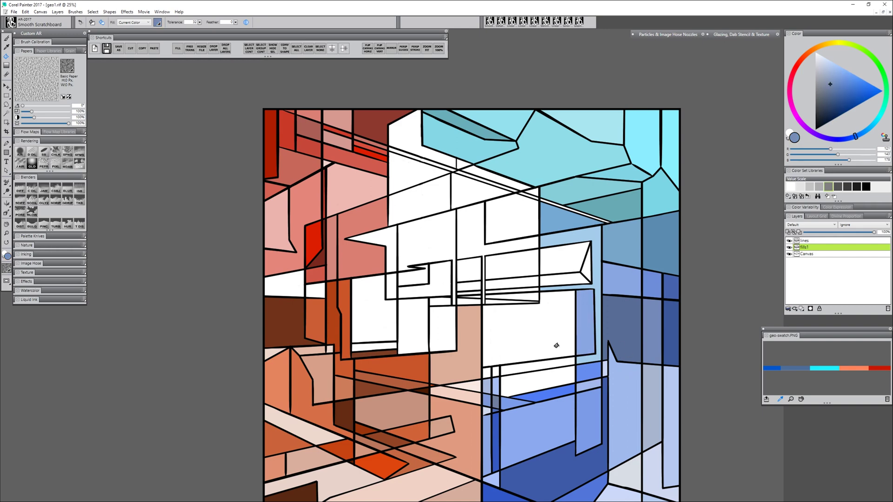
pyautogui.click(556, 345)
# Sample the average color at the tan-blue border, undo the large central panel's blue fill, and refill it with a lightened grayish mauve
pyautogui.click(6, 47)
pyautogui.click(485, 329)
pyautogui.hotkey('ctrl', 'z')
pyautogui.press('k')
pyautogui.click(530, 330)
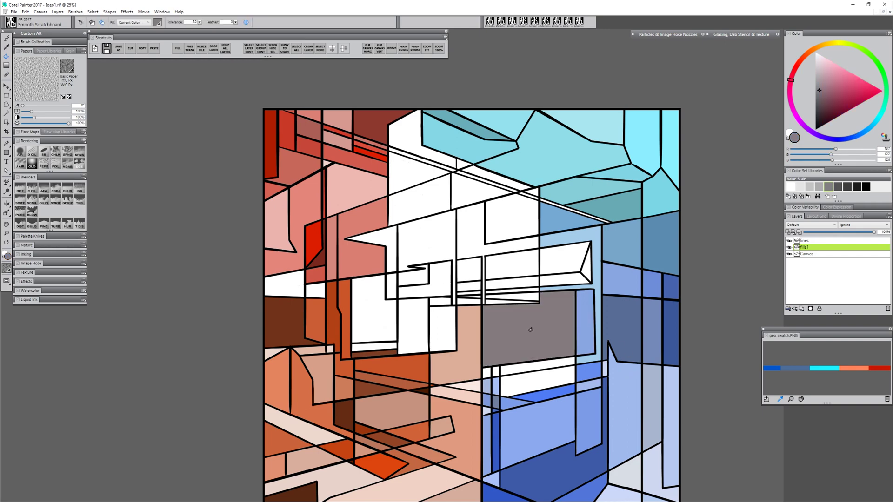
pyautogui.click(822, 78)
pyautogui.click(530, 326)
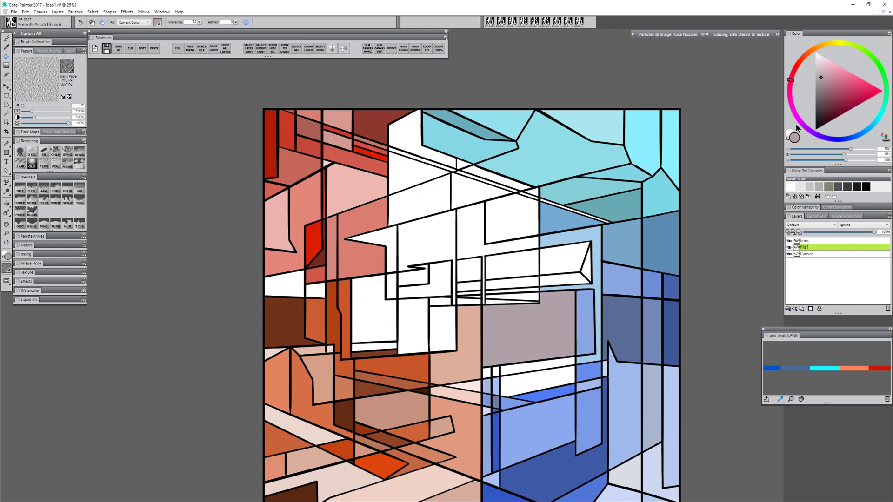
# Fill the white shapes beneath the large mauve panel with plum tones and the wider band below them with light pink
pyautogui.click(831, 83)
pyautogui.click(487, 372)
pyautogui.click(839, 89)
pyautogui.click(531, 364)
pyautogui.click(833, 69)
pyautogui.click(547, 387)
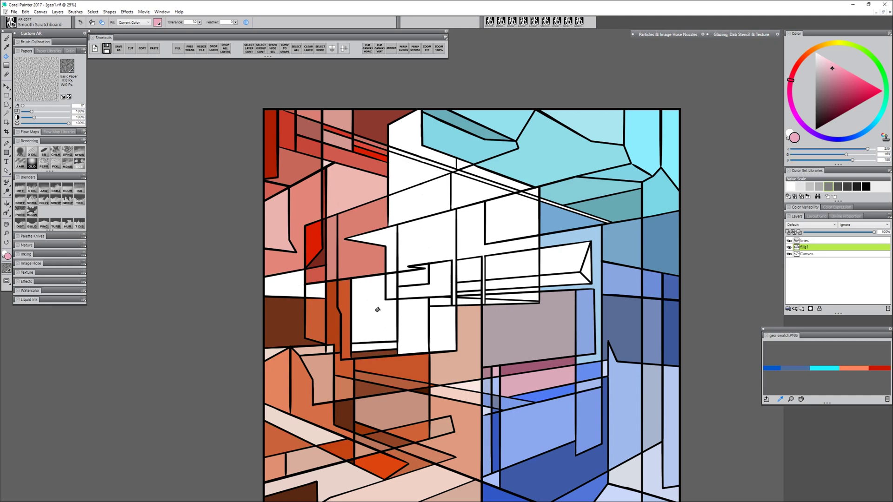
# Sample the average color at the salmon-orange border and fill the white panel beside the orange strips with that brownish red
pyautogui.click(6, 47)
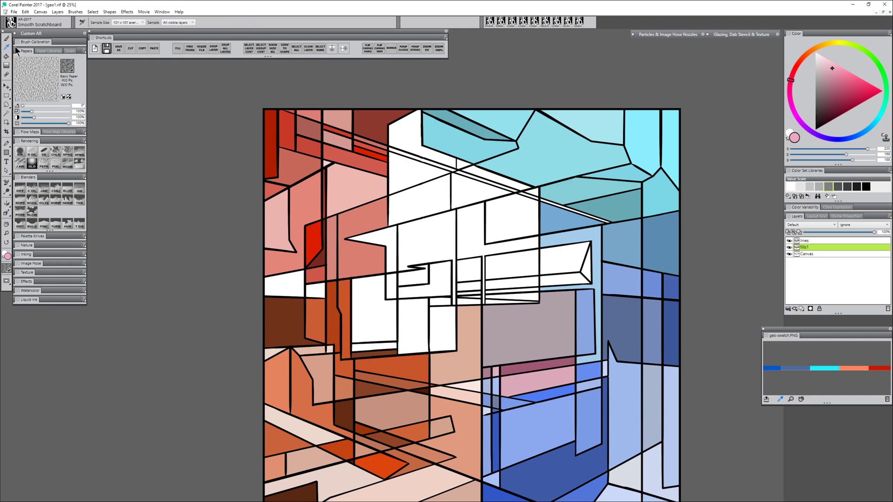
pyautogui.click(347, 278)
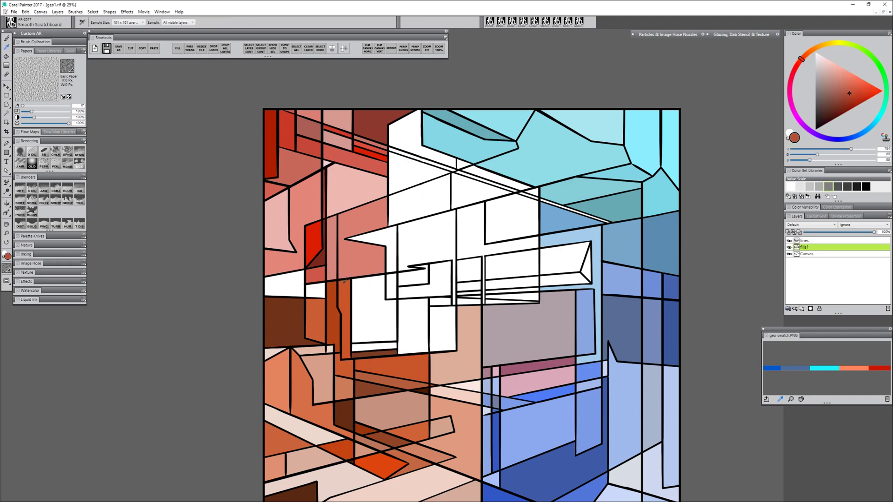
pyautogui.press('k')
pyautogui.click(385, 314)
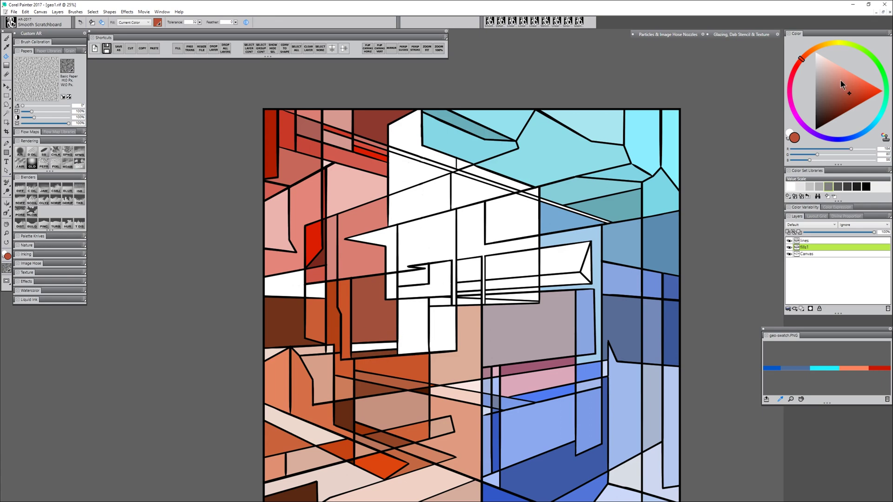
# Fill the white shapes at the canvas's left edge and the thin strip beneath the brownish-red panel with lighter salmon tones
pyautogui.click(841, 80)
pyautogui.click(291, 285)
pyautogui.click(851, 79)
pyautogui.click(315, 291)
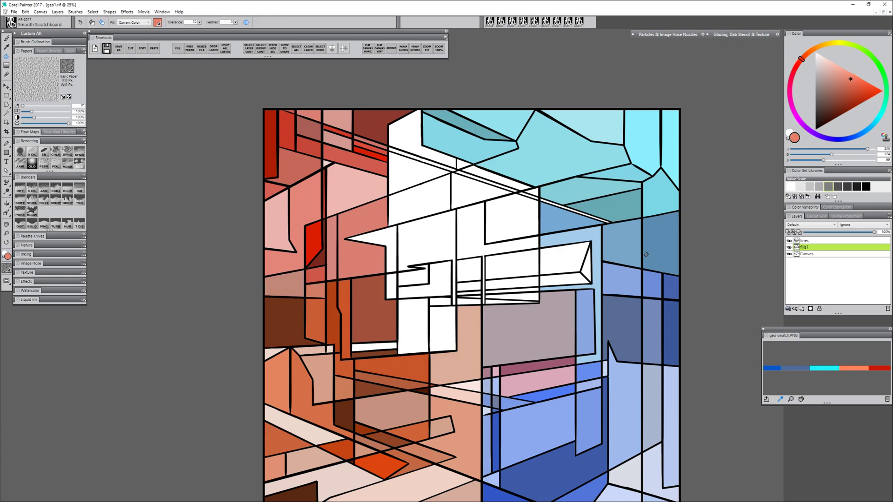
pyautogui.click(379, 345)
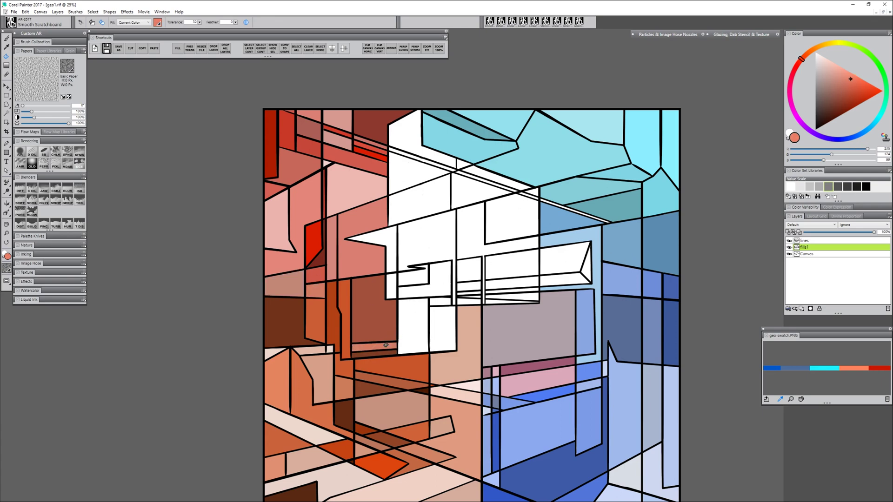
# Fill the two panels beside the brownish-red panel with pale pink and muted salmon, and the arrow-shaped piece with dark reddish brown
pyautogui.click(831, 66)
pyautogui.click(413, 326)
pyautogui.click(846, 80)
pyautogui.click(448, 328)
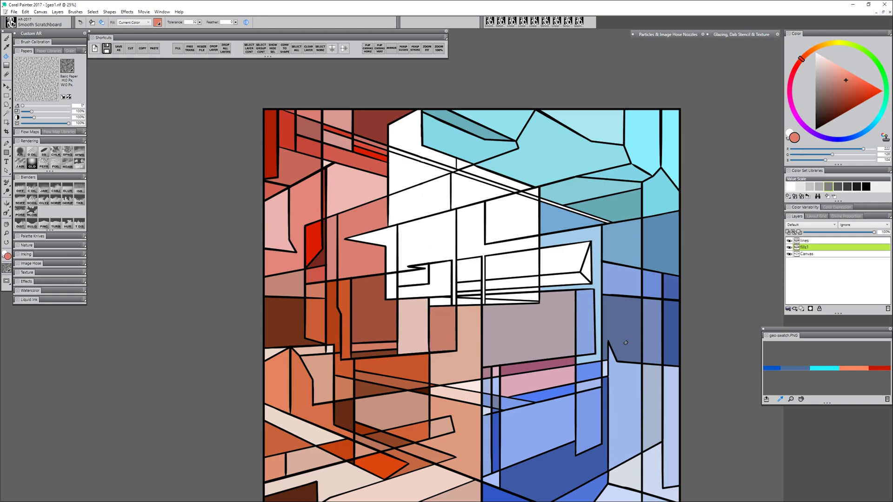
pyautogui.click(832, 72)
pyautogui.click(392, 286)
pyautogui.click(853, 99)
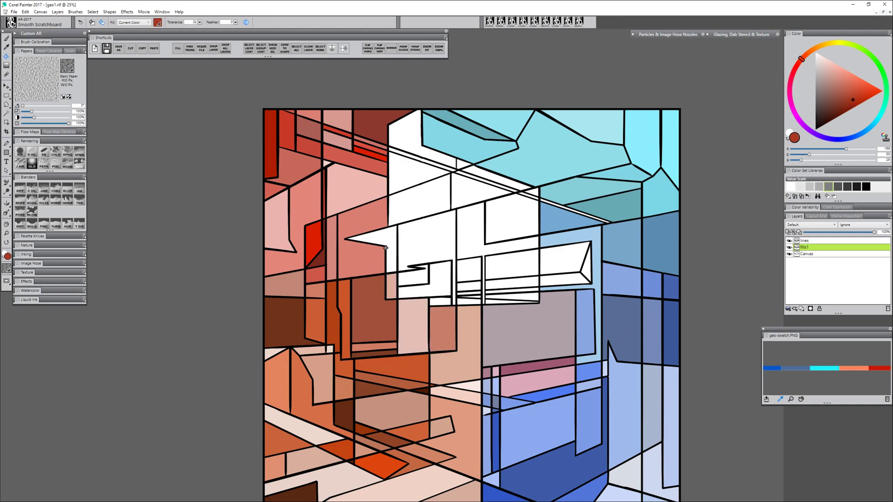
pyautogui.click(386, 251)
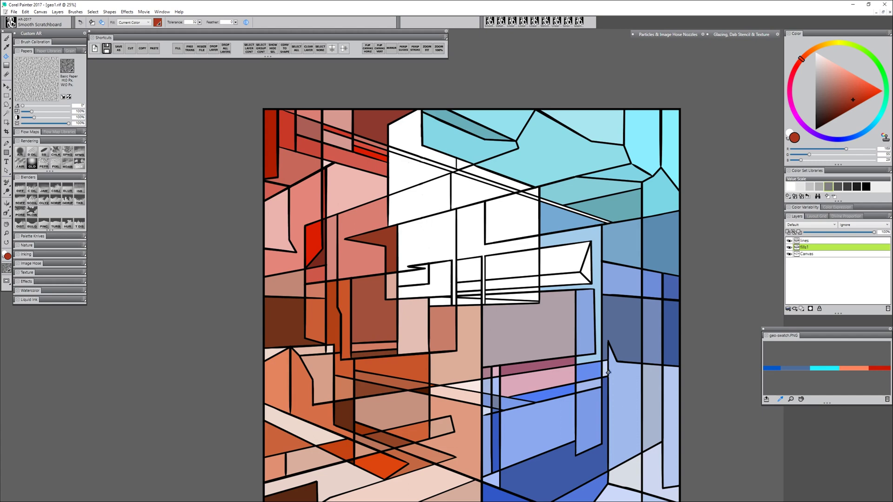
pyautogui.keyDown('alt'); pyautogui.click(339, 120); pyautogui.keyUp('alt')
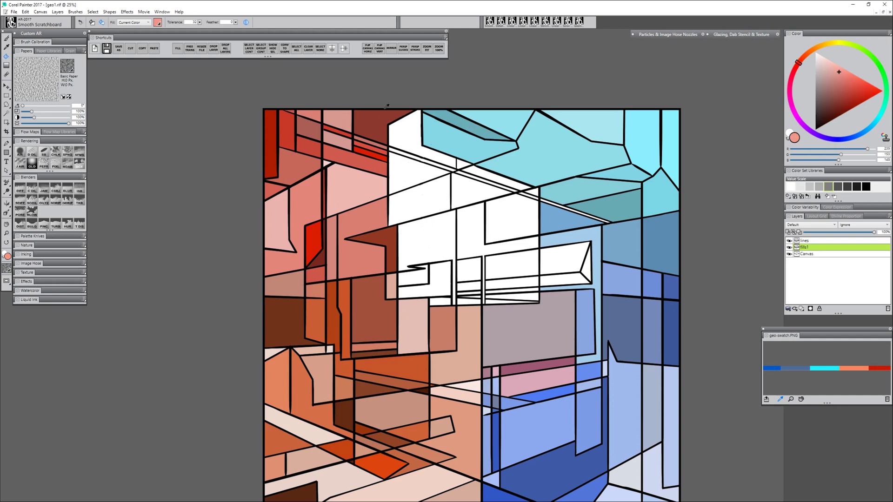
pyautogui.keyDown('alt'); pyautogui.click(317, 184); pyautogui.keyUp('alt')
pyautogui.click(405, 137)
pyautogui.keyDown('alt'); pyautogui.click(429, 127); pyautogui.keyUp('alt')
pyautogui.hotkey('ctrl', 'z')
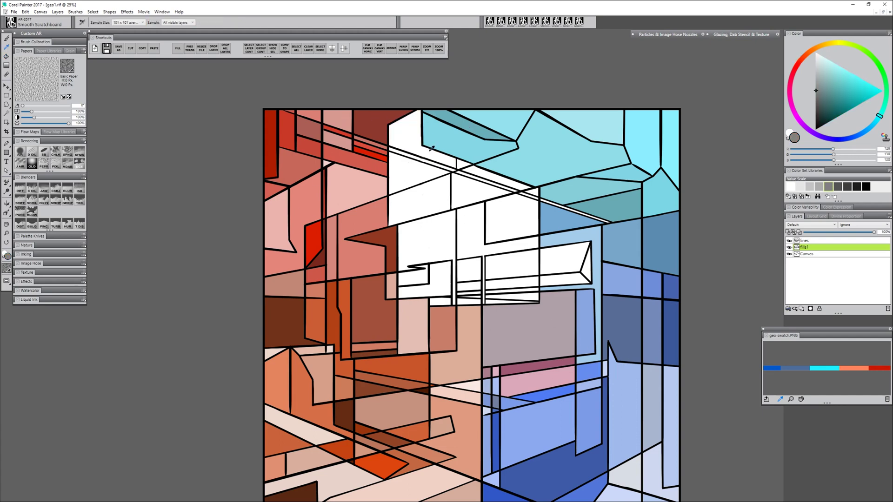
# Fill the upper white shape between the reds and cyans with gray, and the pieces below it with grayish teal tones
pyautogui.click(409, 137)
pyautogui.click(820, 81)
pyautogui.click(421, 159)
pyautogui.click(820, 72)
pyautogui.click(462, 164)
pyautogui.click(828, 90)
pyautogui.click(418, 173)
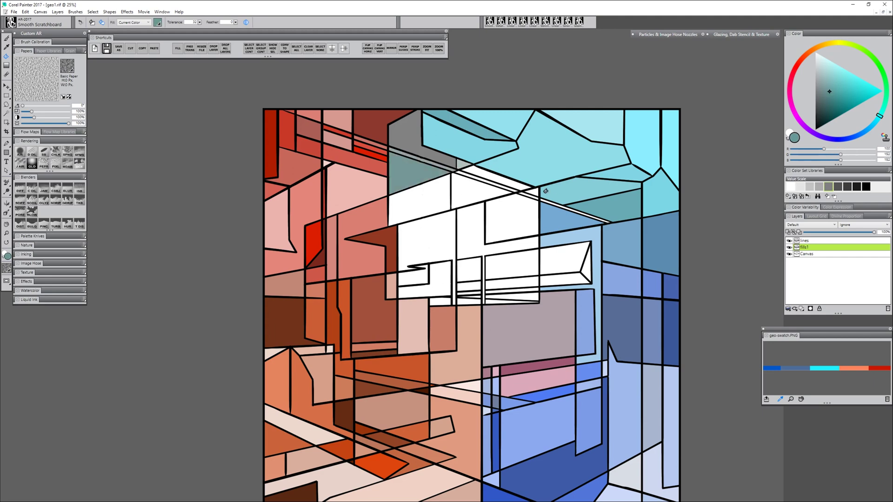
# Fill the large shape below the grayish-teal pieces with pale aqua and the thin diagonal strips beside it with light cyan tints
pyautogui.click(829, 64)
pyautogui.click(439, 206)
pyautogui.click(832, 68)
pyautogui.click(498, 180)
pyautogui.click(825, 65)
pyautogui.click(486, 182)
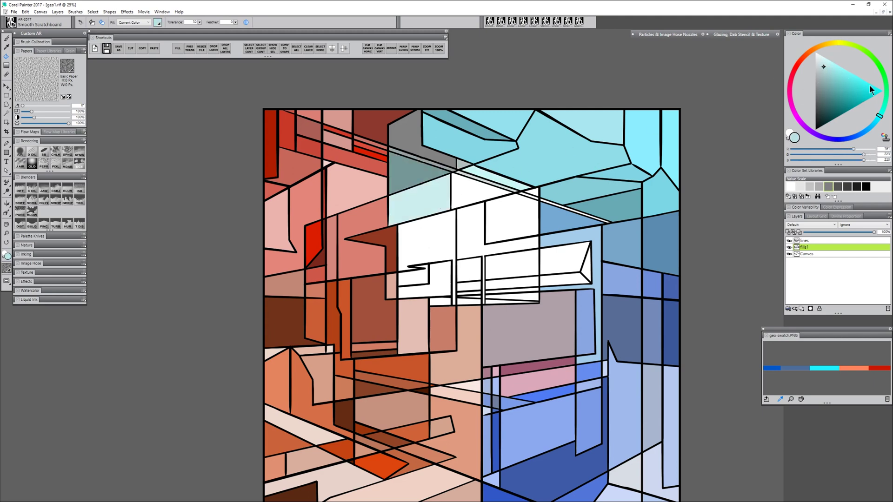
# Fill the diagonal strip's far section with vivid cyan and the wedge beside the pale aqua shape with muted light teal
pyautogui.click(868, 84)
pyautogui.click(529, 191)
pyautogui.click(831, 74)
pyautogui.click(473, 193)
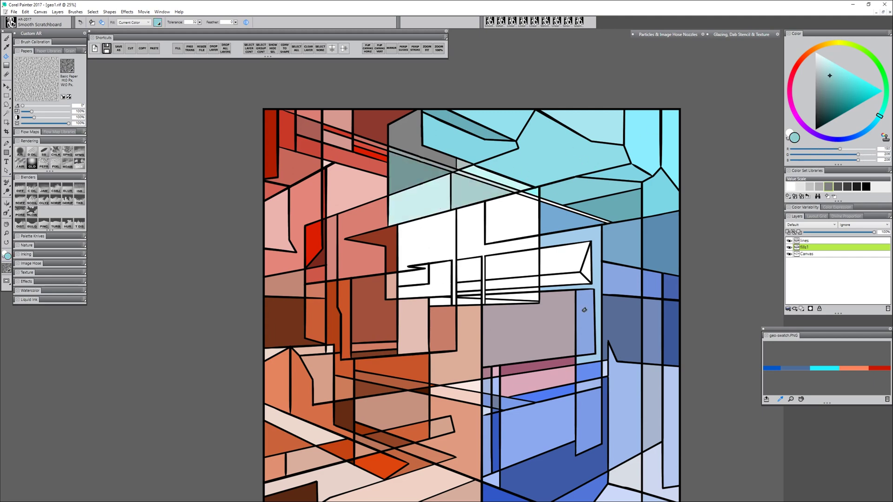
# Refill the canvas's upper-right corner piece with a sampled pale cyan and the small triangle inside the cyan area with dark teal
pyautogui.keyDown('alt'); pyautogui.click(605, 134); pyautogui.keyUp('alt')
pyautogui.click(670, 135)
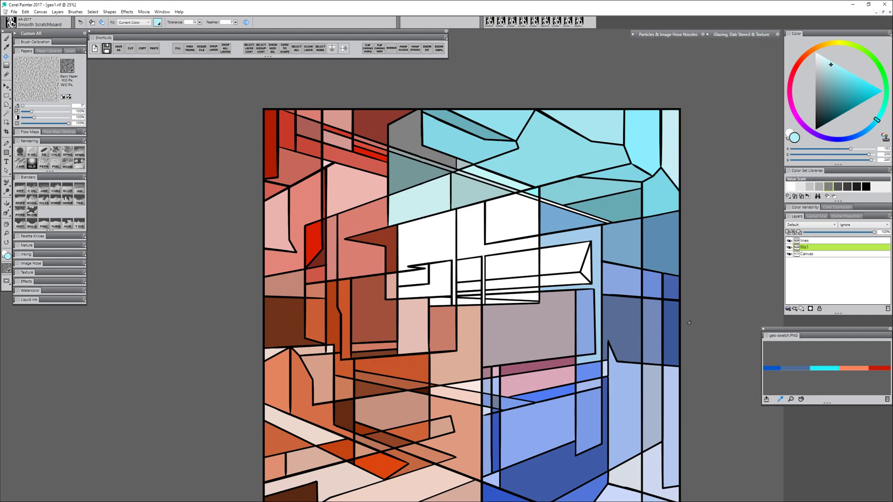
pyautogui.keyDown('alt'); pyautogui.click(617, 168); pyautogui.keyUp('alt')
pyautogui.click(852, 106)
pyautogui.click(619, 171)
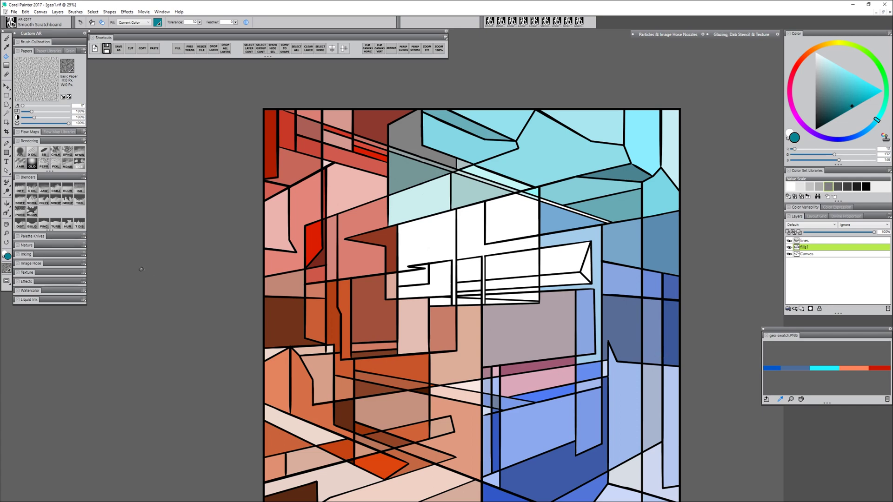
# Fill the central shape under the pale aqua piece with sampled pale pink, and the adjoining L-shape and its inner panel with grayish teals
pyautogui.keyDown('alt'); pyautogui.click(411, 324); pyautogui.keyUp('alt')
pyautogui.click(432, 232)
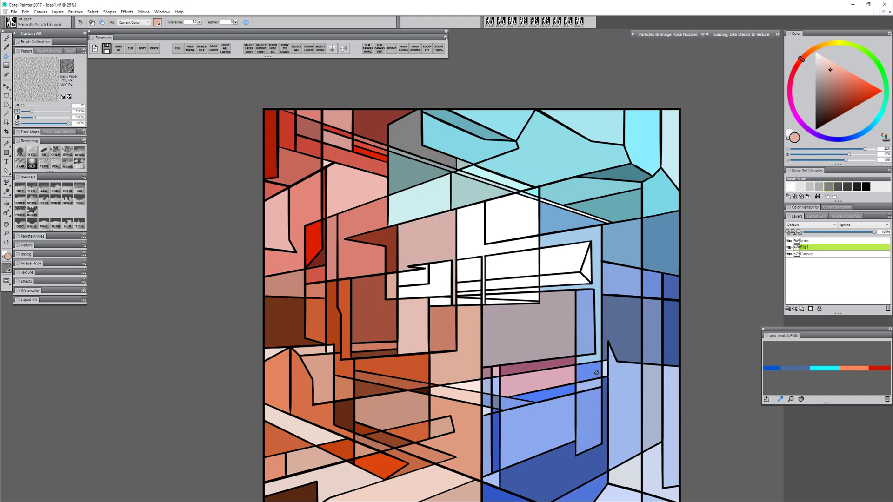
pyautogui.keyDown('alt'); pyautogui.click(455, 169); pyautogui.keyUp('alt')
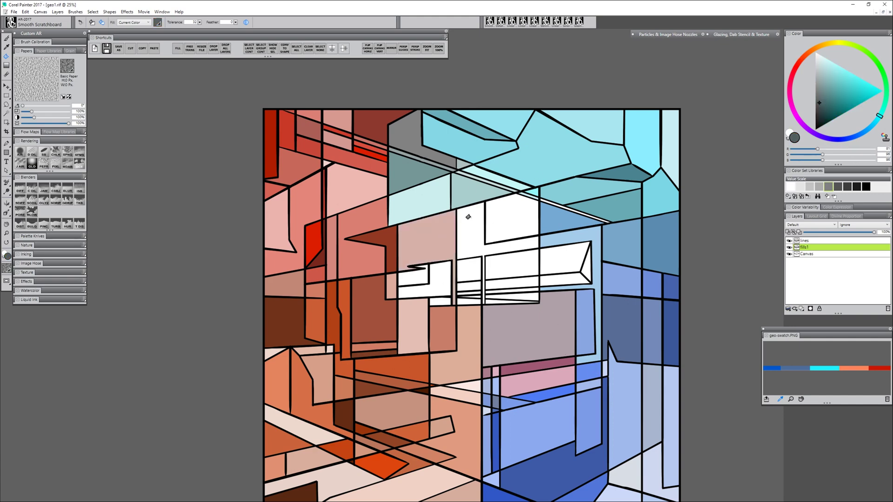
pyautogui.click(468, 214)
pyautogui.click(512, 214)
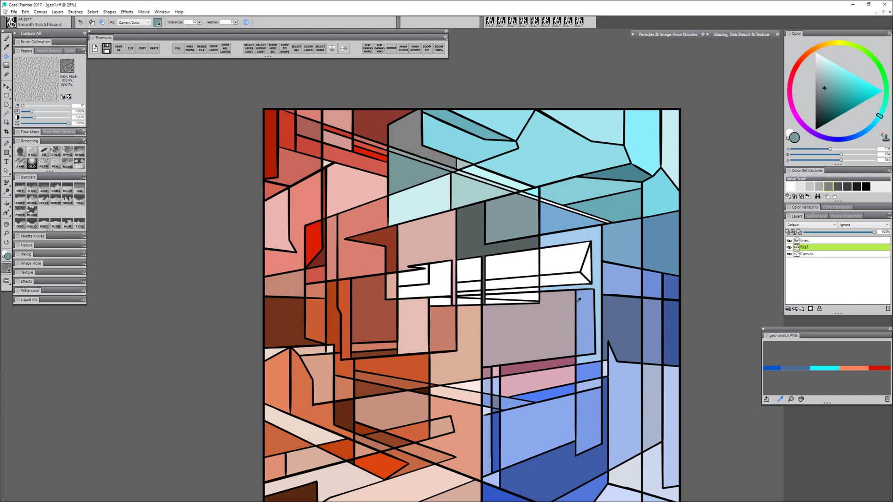
# Fill the thin diagonal strip with a sampled teal, and the box-like shape's large face with a gray-blue averaged at the gray-blue border
pyautogui.keyDown('alt'); pyautogui.click(481, 176); pyautogui.keyUp('alt')
pyautogui.click(552, 203)
pyautogui.click(6, 46)
pyautogui.click(542, 240)
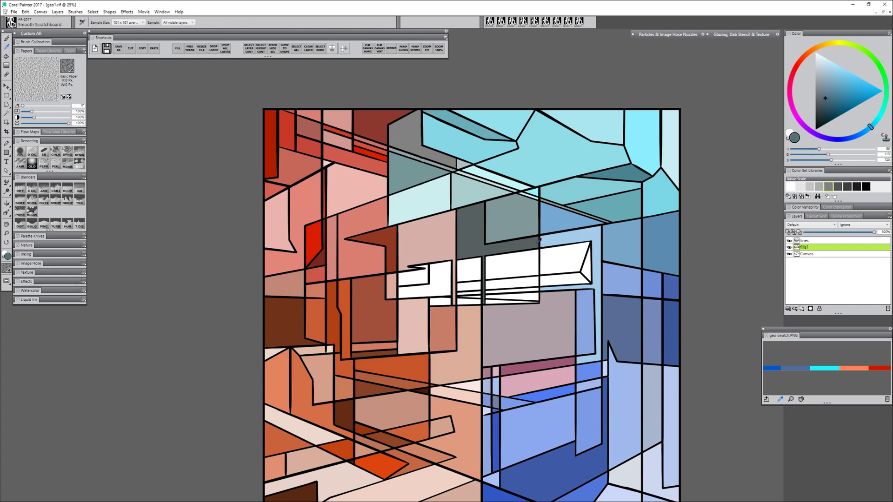
pyautogui.press('k')
pyautogui.keyDown('alt'); pyautogui.click(626, 209); pyautogui.keyUp('alt')
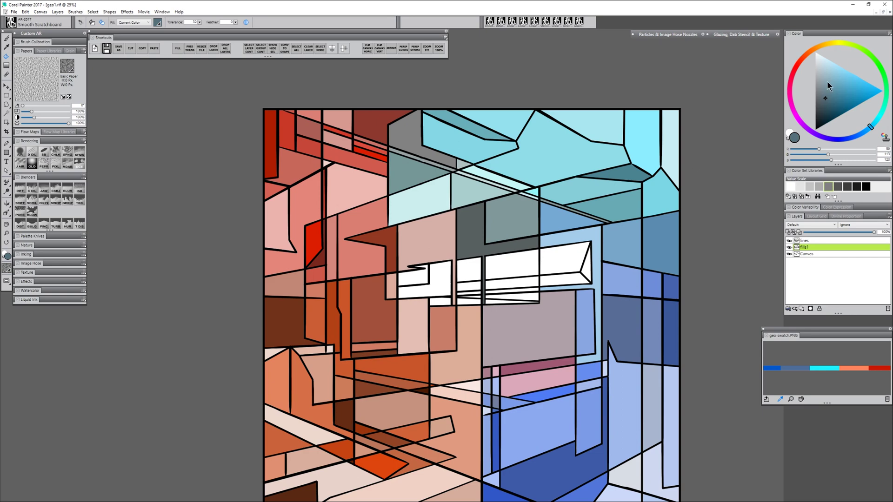
pyautogui.click(546, 256)
# Fill the box-like shape's small triangular end with medium blue and its narrow underside with dark blue
pyautogui.click(849, 103)
pyautogui.click(588, 265)
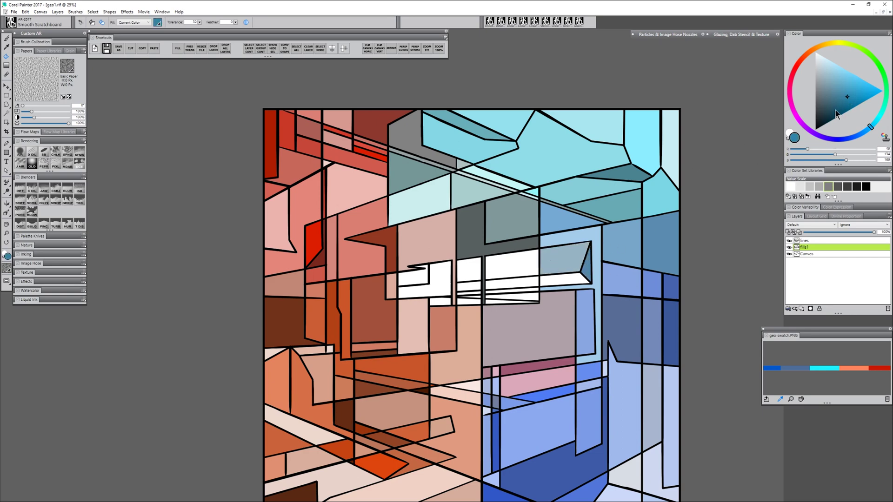
pyautogui.click(836, 111)
pyautogui.click(563, 276)
# Fill the long strip under the box-like shape with light blue and the panel next to its gray-blue face with dark blue
pyautogui.click(835, 75)
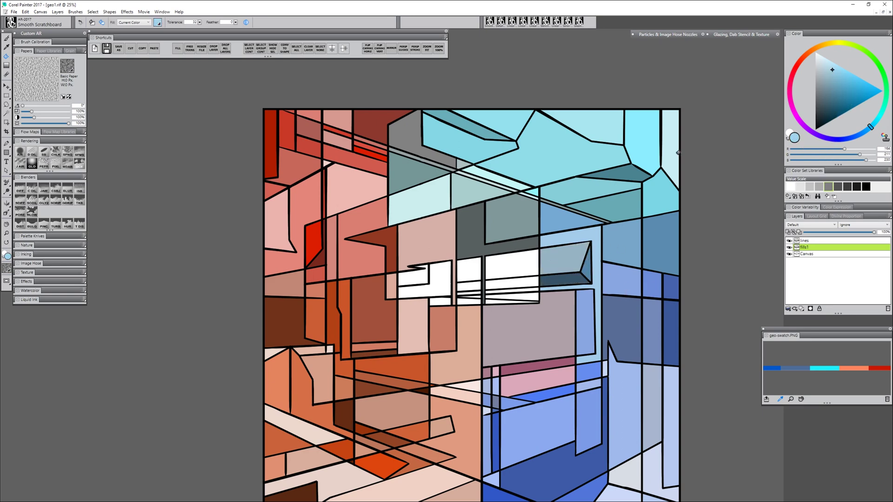
pyautogui.click(523, 277)
pyautogui.click(839, 106)
pyautogui.click(526, 261)
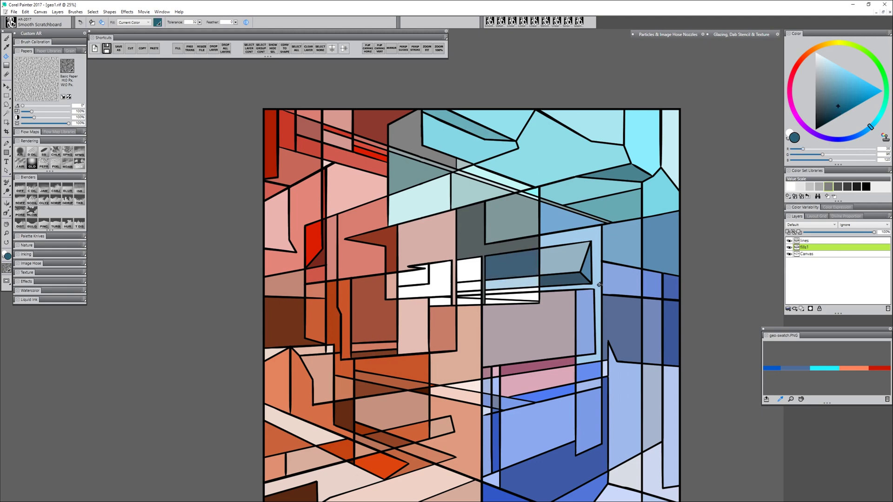
# Sample the average color above the mauve panel, and fill the thin slivers there and the small central panel with pale blue tones
pyautogui.click(6, 47)
pyautogui.click(553, 290)
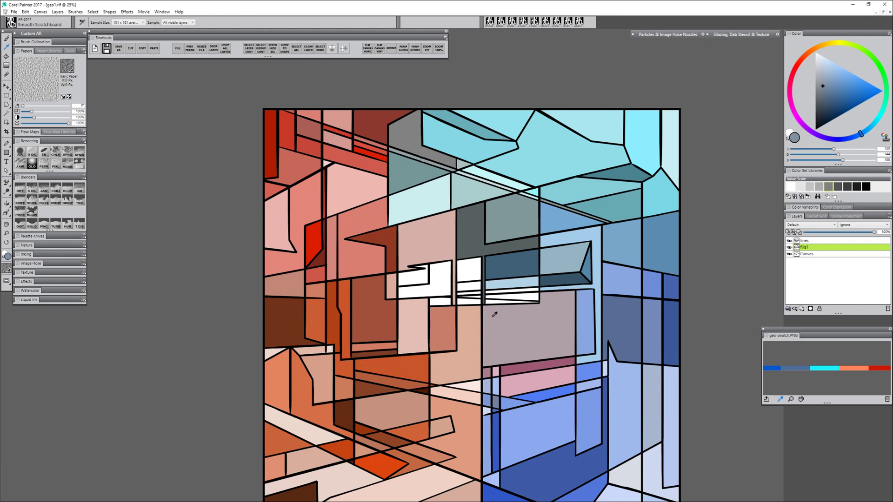
pyautogui.click(553, 291)
pyautogui.press('k')
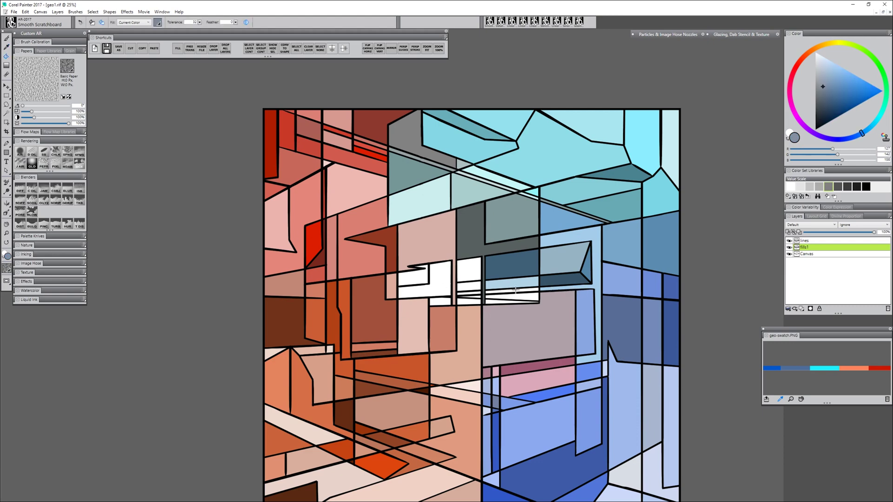
pyautogui.click(829, 64)
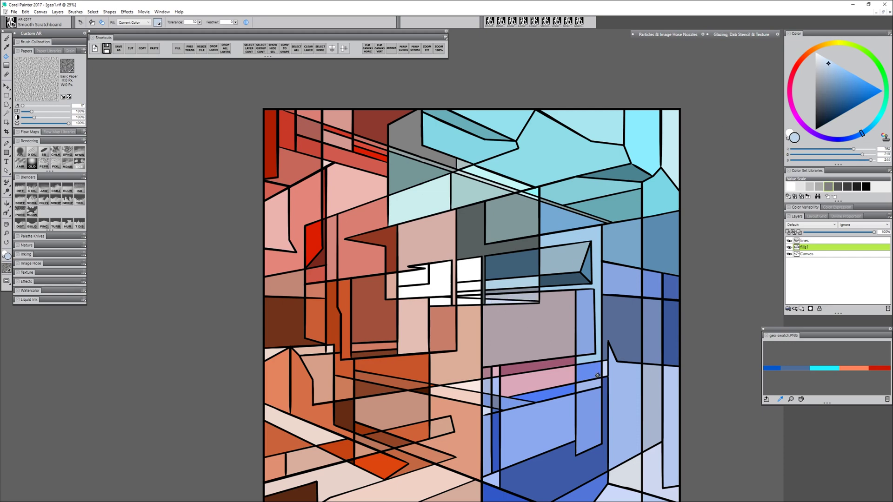
pyautogui.click(470, 272)
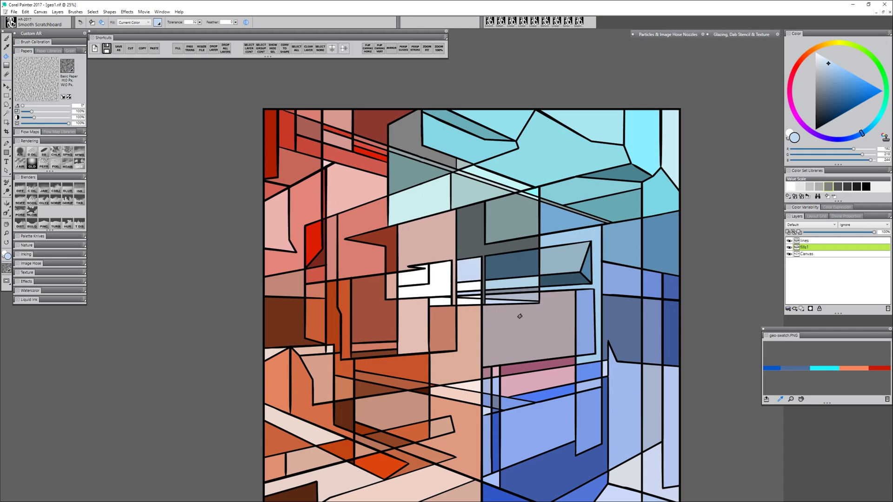
# Fill the small white shapes beneath the pale blue central panel with warm tones sampled from the tan and salmon panels below
pyautogui.keyDown('alt'); pyautogui.click(471, 318); pyautogui.keyUp('alt')
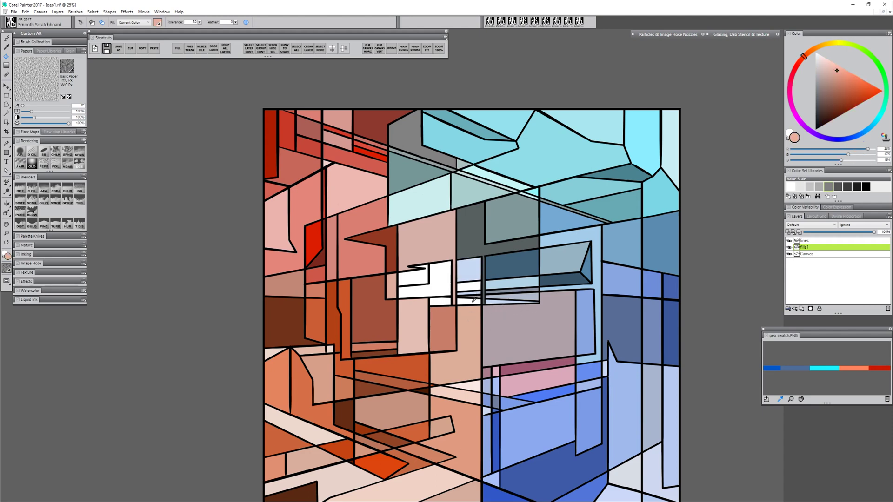
pyautogui.click(468, 286)
pyautogui.keyDown('alt'); pyautogui.click(462, 313); pyautogui.keyUp('alt')
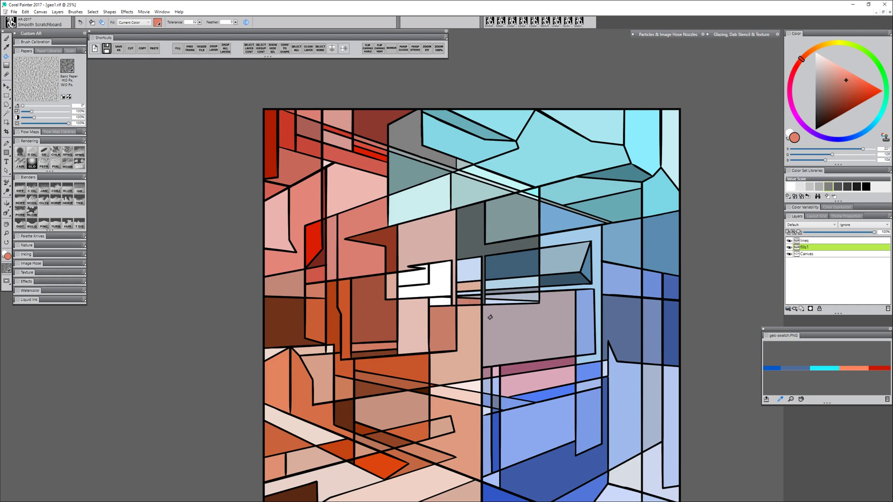
# Undo a dark gray trial fill in the notched center, and fill its surrounding shape with taupe averaged at the pink-gray border
pyautogui.keyDown('alt'); pyautogui.click(470, 255); pyautogui.keyUp('alt')
pyautogui.click(420, 276)
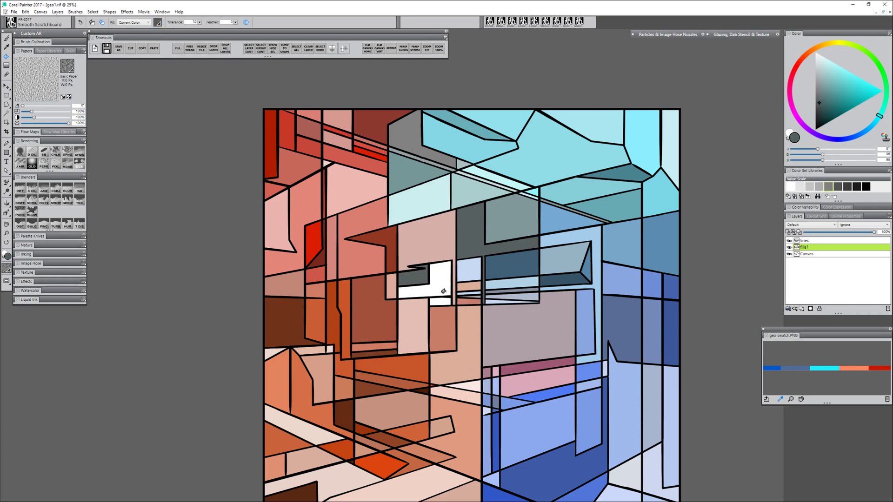
pyautogui.press('d')
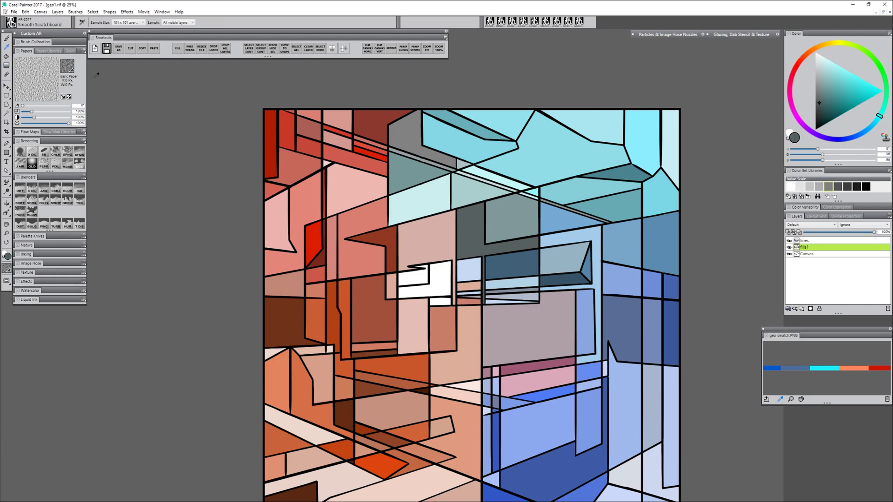
pyautogui.click(456, 235)
pyautogui.press('k')
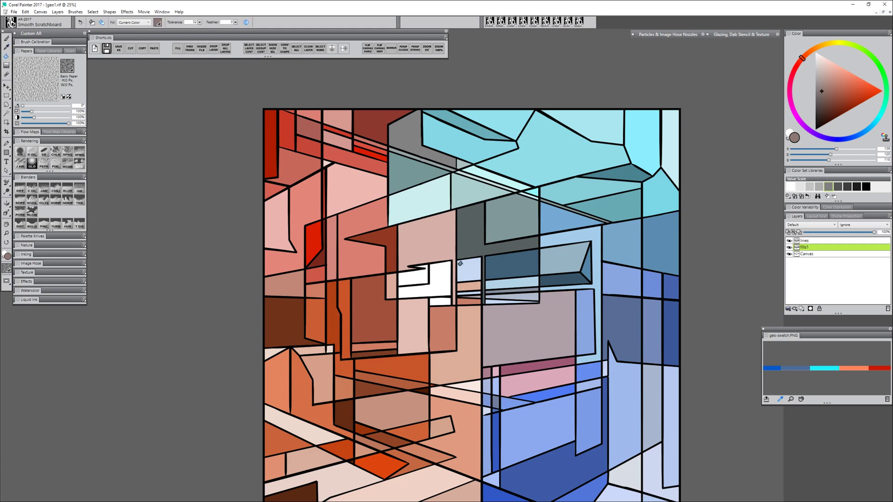
pyautogui.click(448, 293)
# Fill the small notched panel inside the taupe shape with a pale warm tone and recolor it salmon orange
pyautogui.click(830, 74)
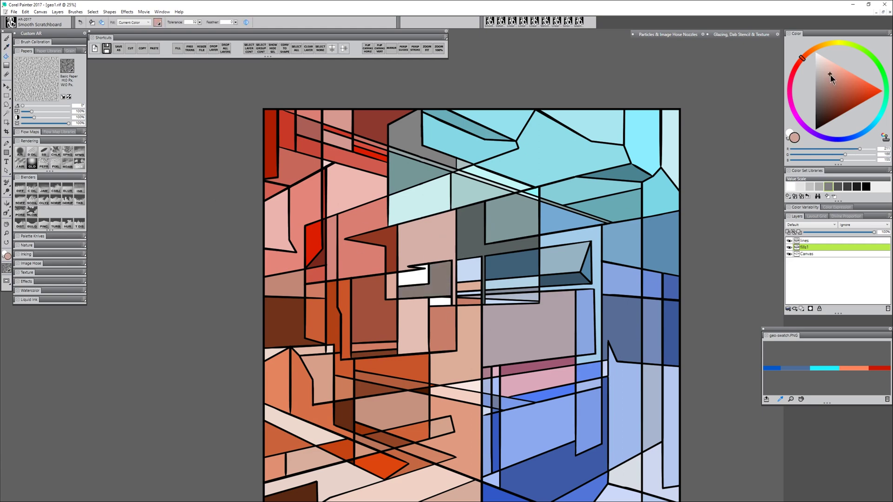
pyautogui.click(419, 276)
pyautogui.click(853, 79)
pyautogui.click(423, 280)
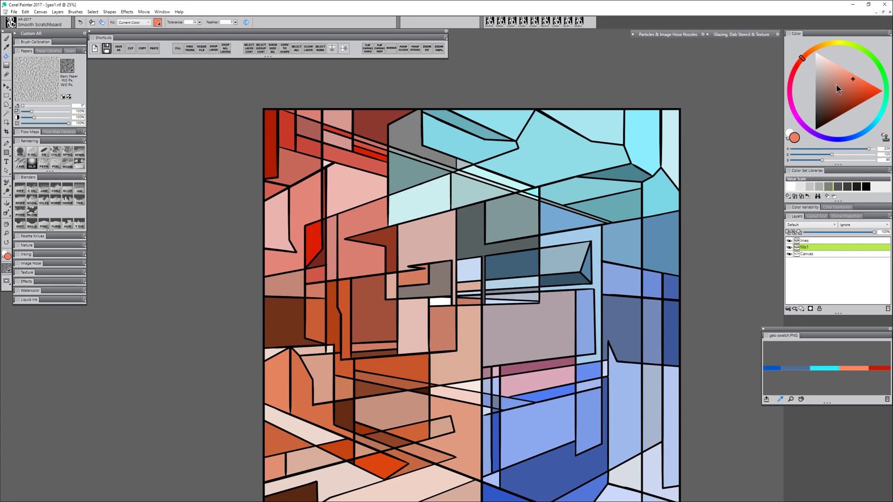
# Fill the last small white shape below the notched center panel with a neutral middle gray
pyautogui.moveTo(835, 85); pyautogui.dragTo(808, 92)
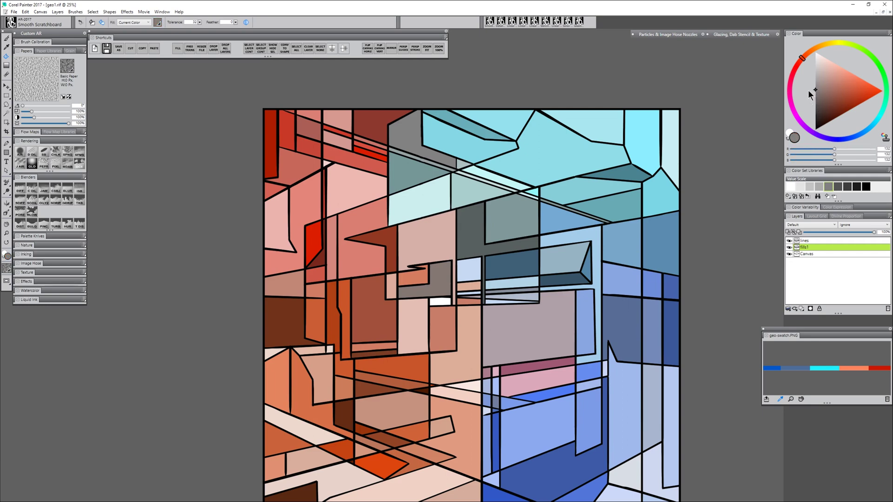
pyautogui.click(829, 187)
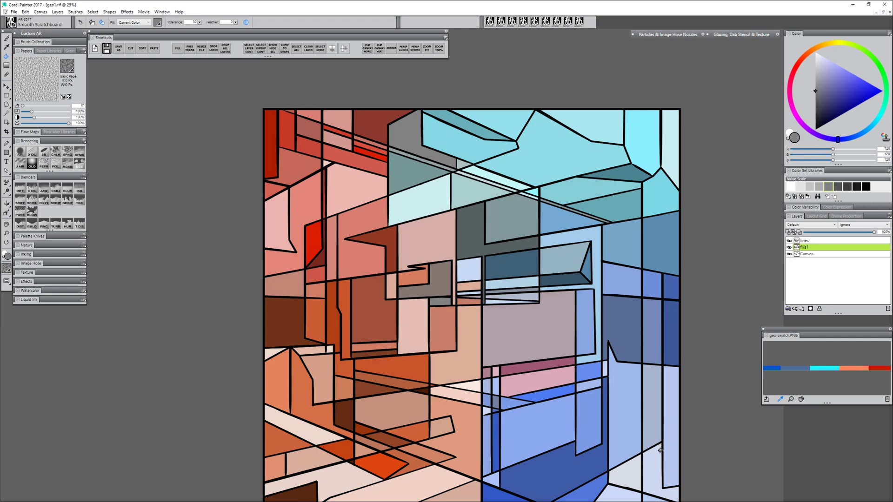
pyautogui.moveTo(646, 446); pyautogui.dragTo(617, 408)
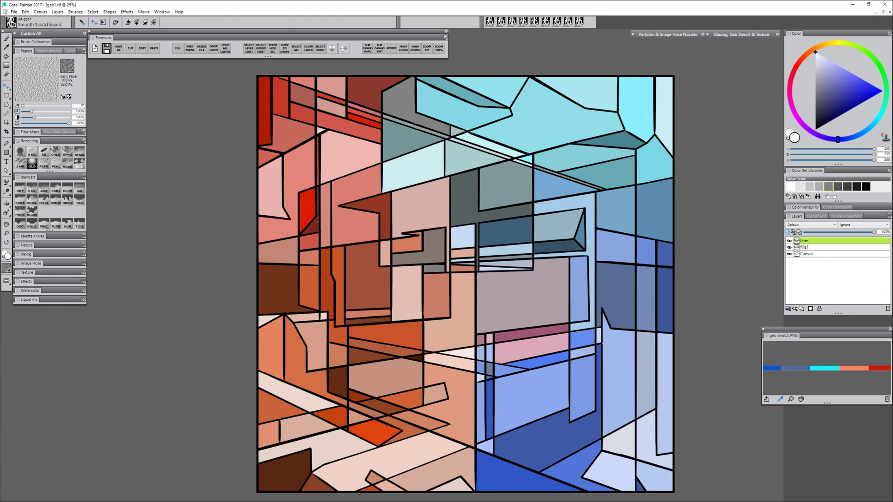
# Airbrush the lines layer with sampled cyan across the turquoise area, undoing the first trial stroke and repainting it
pyautogui.press('b')
pyautogui.keyDown('alt'); pyautogui.click(636, 116); pyautogui.keyUp('alt')
pyautogui.moveTo(676, 101)
pyautogui.mouseDown()
pyautogui.moveTo(666, 165)
pyautogui.moveTo(590, 104)
pyautogui.moveTo(483, 95)
pyautogui.moveTo(615, 90)
pyautogui.moveTo(669, 158)
pyautogui.moveTo(570, 175)
pyautogui.moveTo(453, 213)
pyautogui.mouseUp()
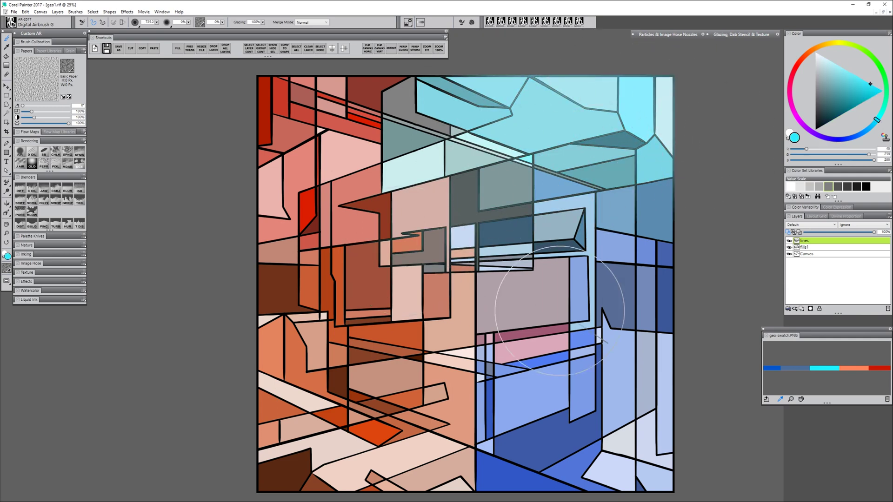
pyautogui.hotkey('ctrl', 'z')
pyautogui.moveTo(686, 131)
pyautogui.mouseDown()
pyautogui.moveTo(561, 177)
pyautogui.moveTo(530, 202)
pyautogui.moveTo(535, 76)
pyautogui.moveTo(555, 113)
pyautogui.moveTo(591, 135)
pyautogui.moveTo(492, 194)
pyautogui.mouseUp()
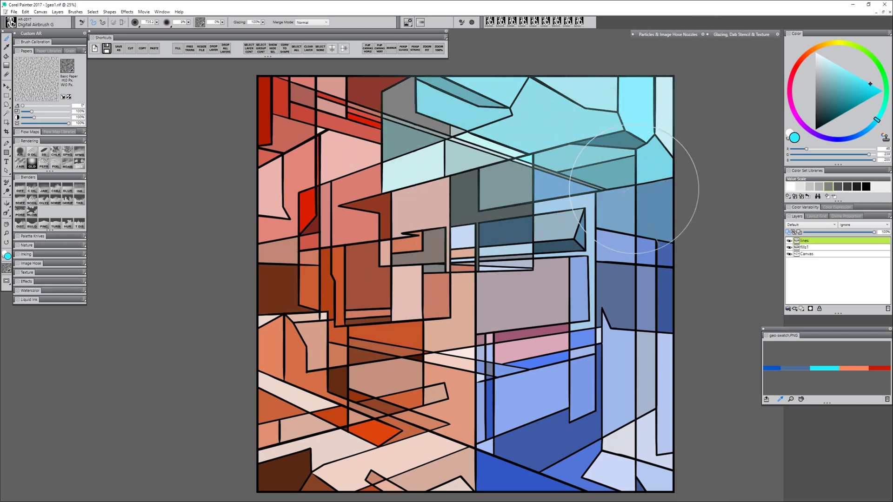
# Tint the line work in the warm areas with sampled red, salmon, dark brown and bright orange
pyautogui.keyDown('alt'); pyautogui.click(327, 97); pyautogui.keyUp('alt')
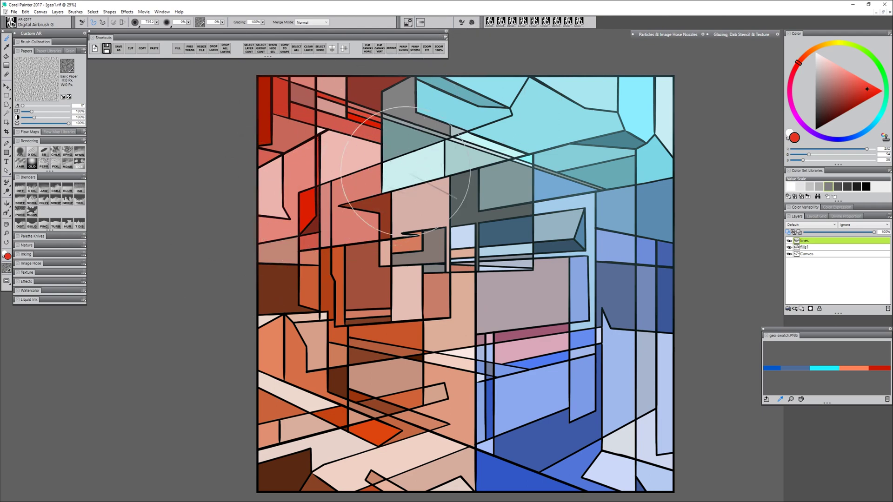
pyautogui.keyDown('alt'); pyautogui.click(274, 342); pyautogui.keyUp('alt')
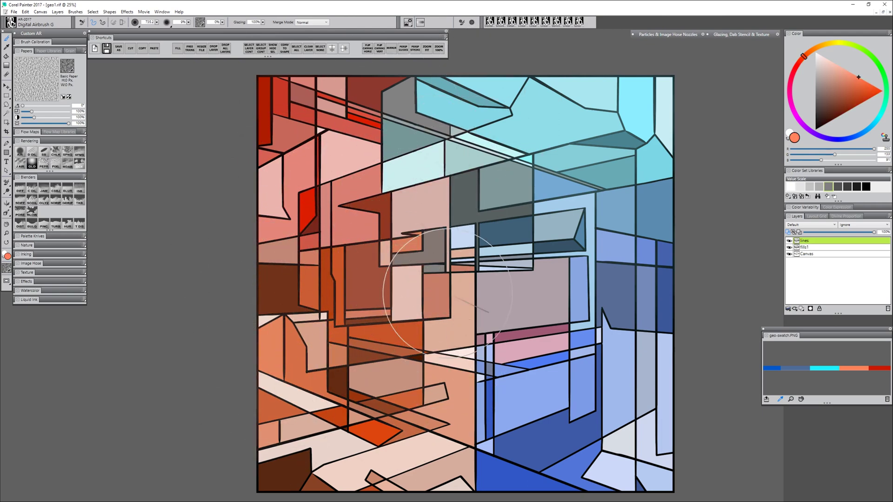
pyautogui.keyDown('alt'); pyautogui.click(291, 477); pyautogui.keyUp('alt')
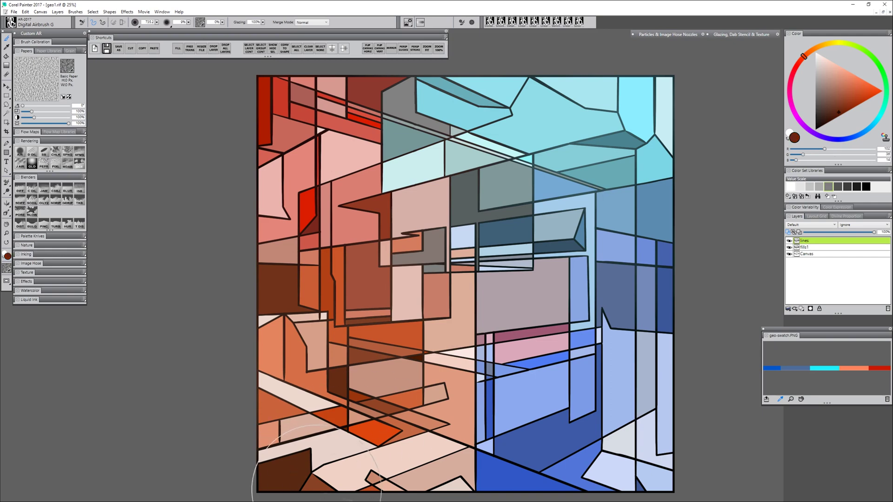
pyautogui.keyDown('alt'); pyautogui.click(372, 438); pyautogui.keyUp('alt')
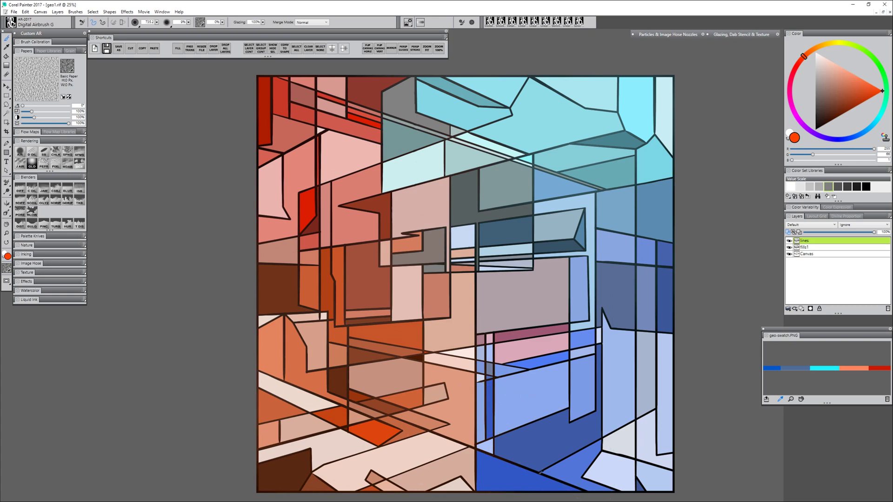
# Tint the remaining line work in the blue, central and red areas with sampled blues, cyan, brick red and bright red
pyautogui.keyDown('alt'); pyautogui.click(516, 447); pyautogui.keyUp('alt')
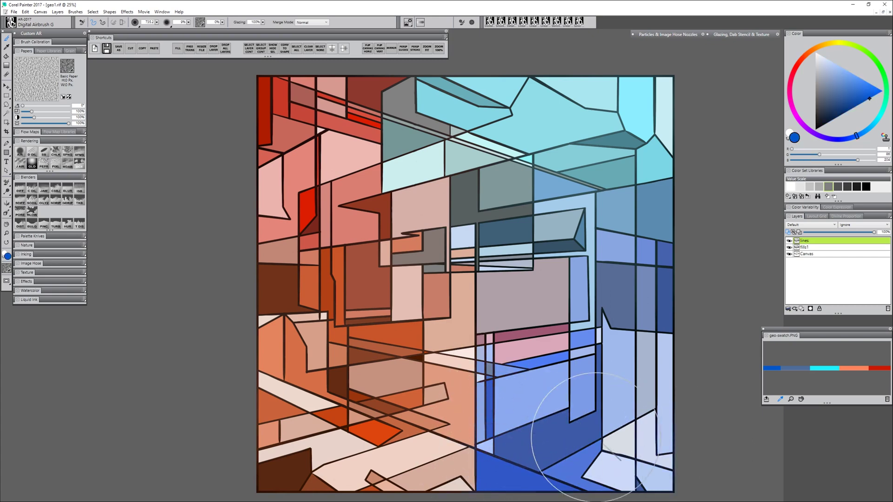
pyautogui.keyDown('alt'); pyautogui.click(668, 288); pyautogui.keyUp('alt')
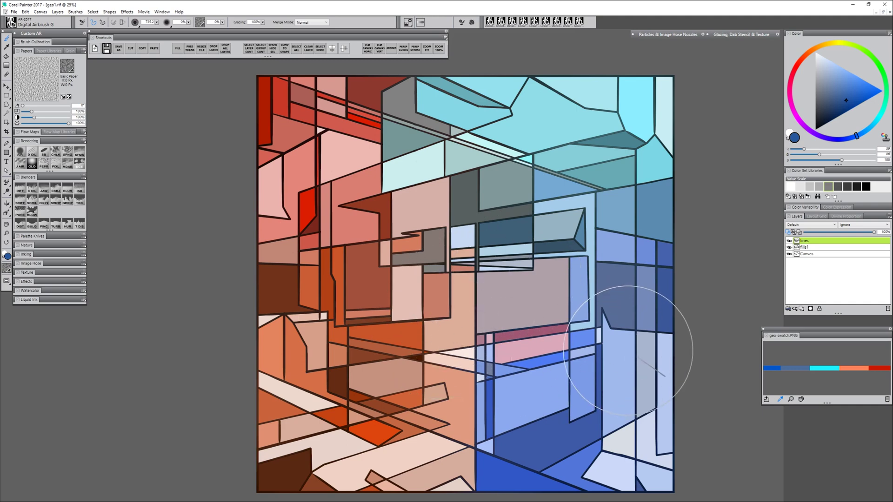
pyautogui.keyDown('alt'); pyautogui.click(528, 205); pyautogui.keyUp('alt')
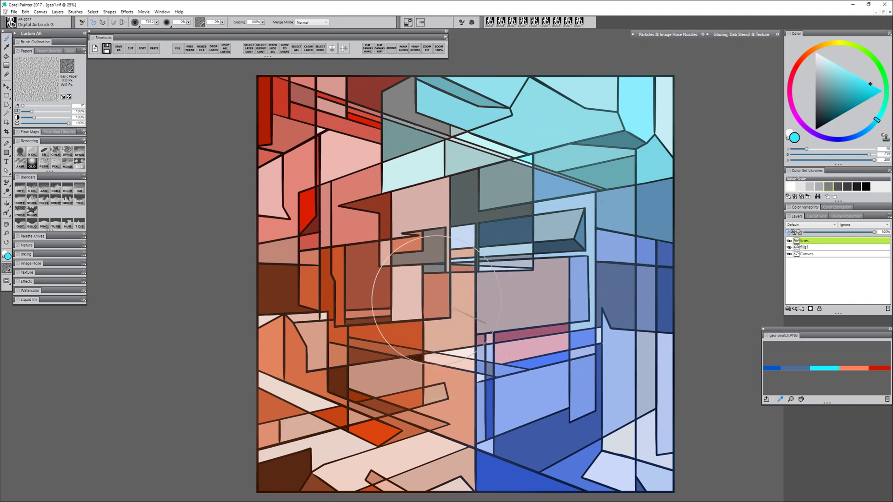
pyautogui.keyDown('alt'); pyautogui.click(385, 223); pyautogui.keyUp('alt')
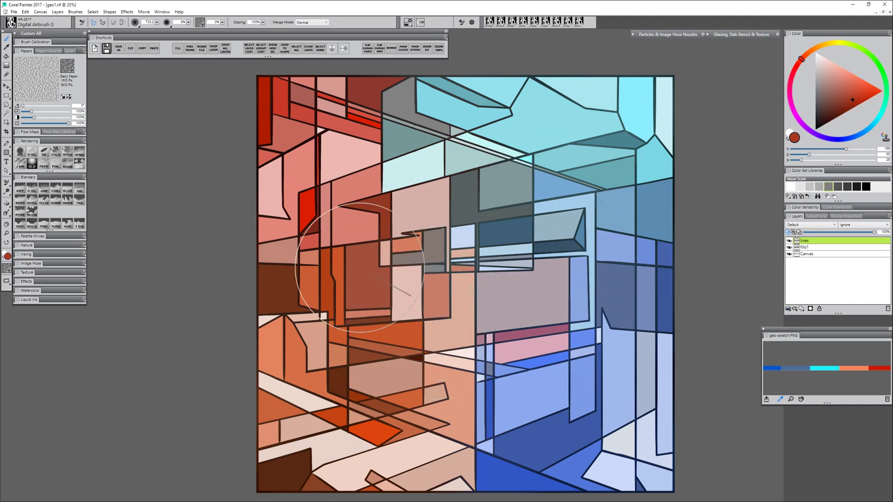
pyautogui.keyDown('alt'); pyautogui.click(305, 209); pyautogui.keyUp('alt')
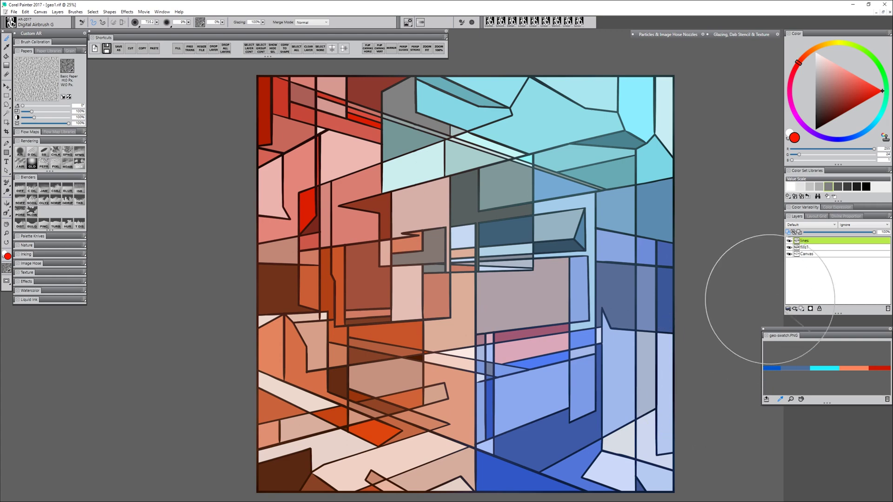
# Set the lines layer's composite method to Screen and compare the artwork with that layer hidden and shown
pyautogui.click(812, 225)
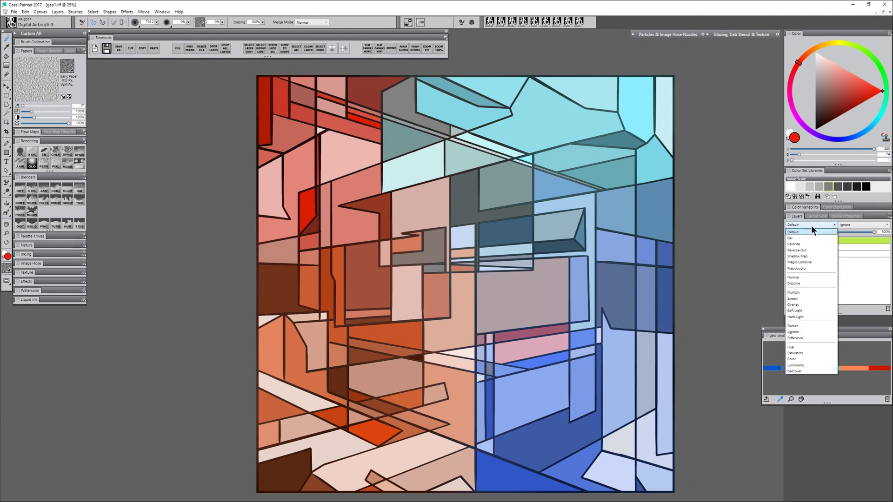
pyautogui.click(802, 298)
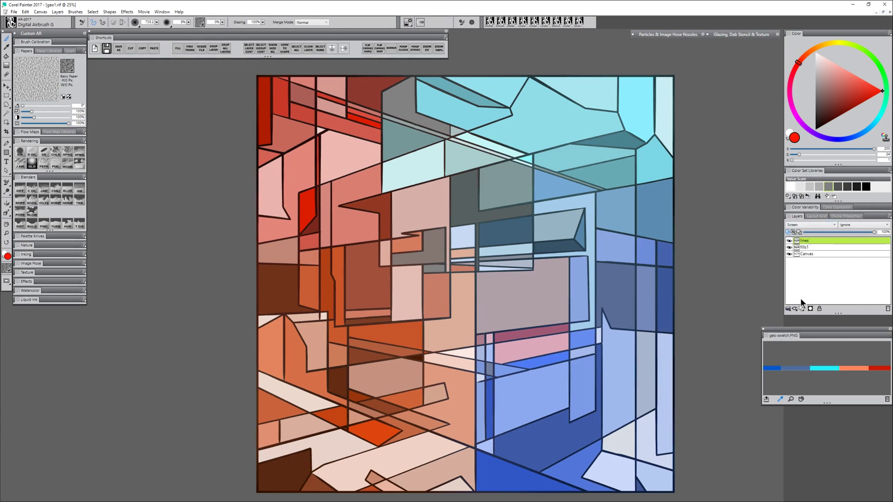
pyautogui.click(791, 241)
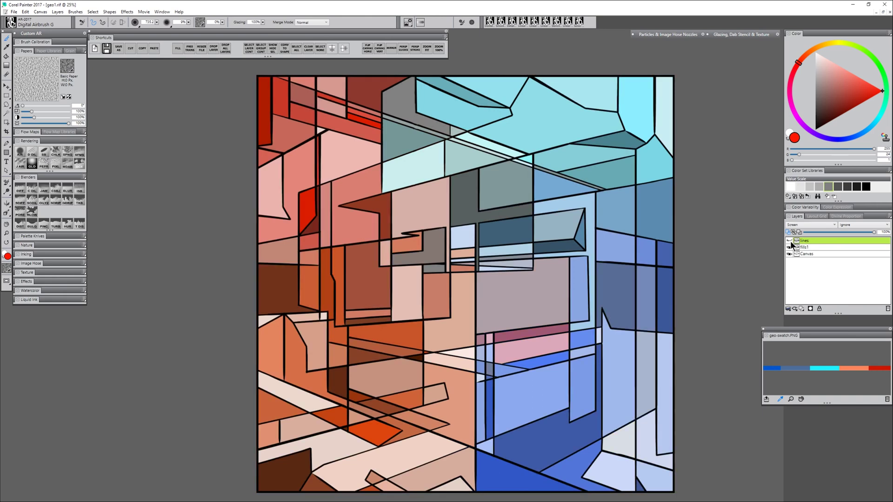
pyautogui.click(791, 241)
pyautogui.click(791, 242)
pyautogui.click(791, 241)
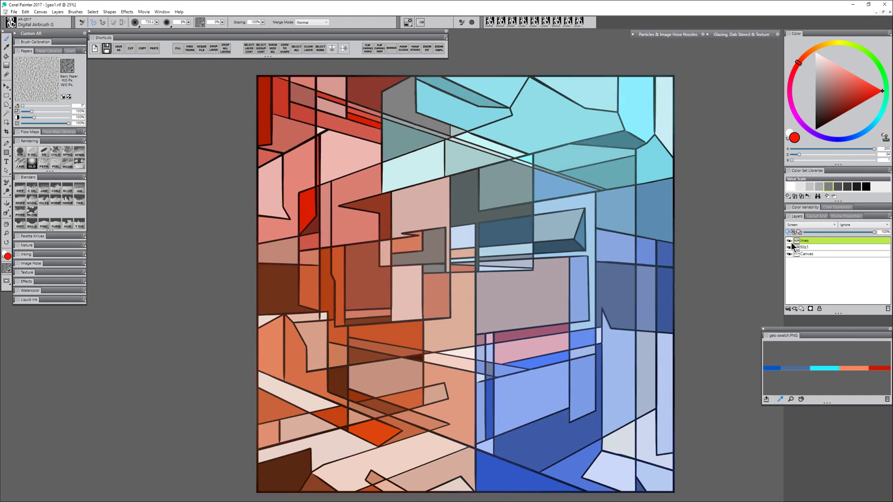
pyautogui.click(791, 241)
pyautogui.click(791, 242)
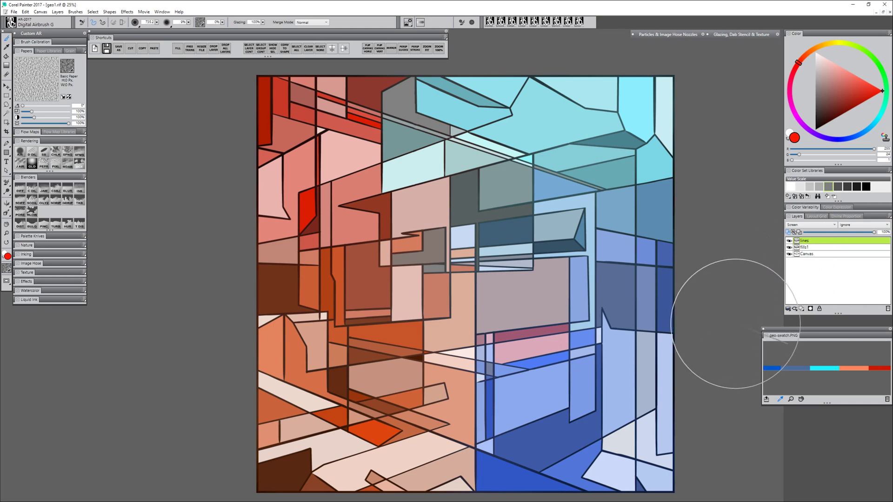
# Save the artwork as a new Painter RIFF file named geo2
pyautogui.click(119, 48)
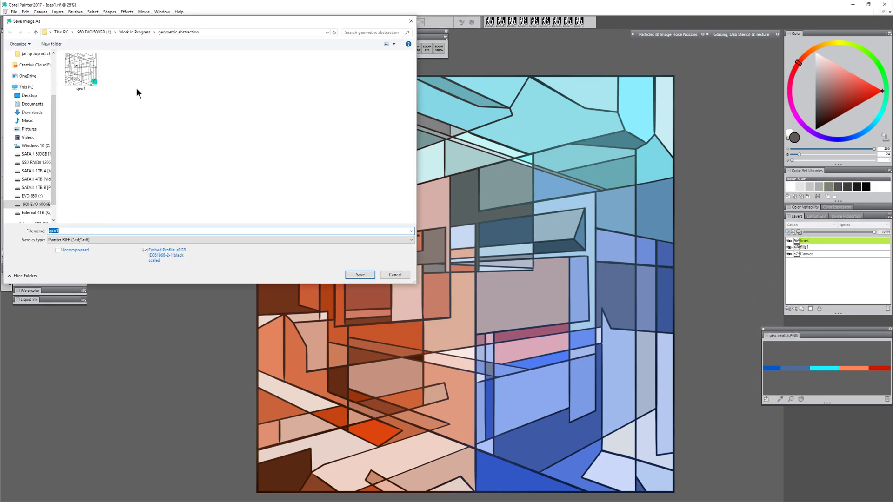
pyautogui.press('BackSpace')
pyautogui.write('2')
pyautogui.press('Return')
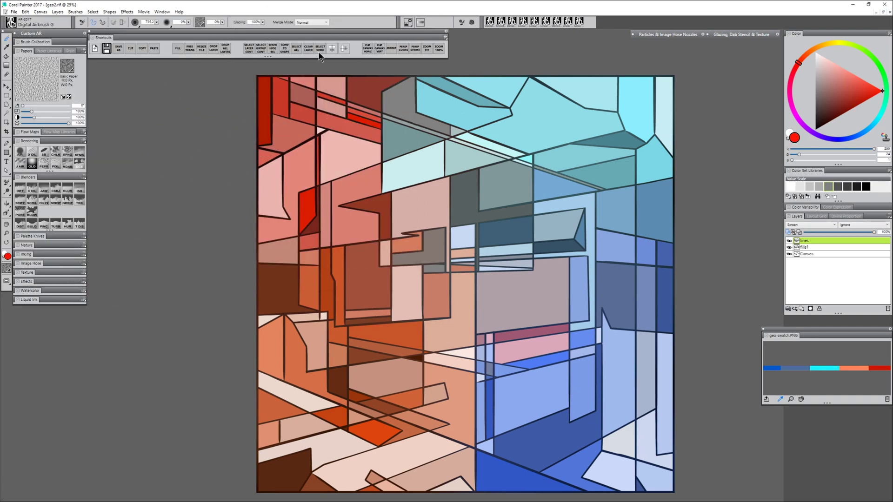
# Reorient the composition by flipping the canvas horizontally and vertically and rotating it 90 degrees clockwise
pyautogui.click(368, 47)
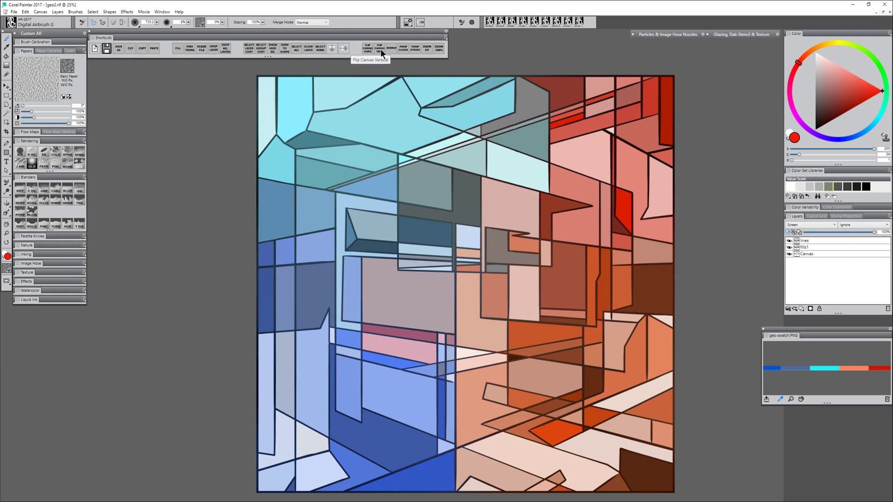
pyautogui.click(381, 50)
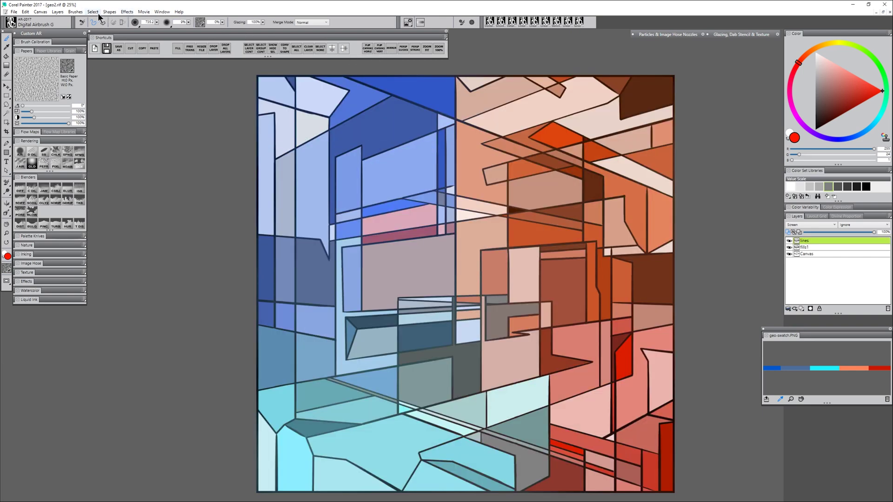
pyautogui.click(46, 9)
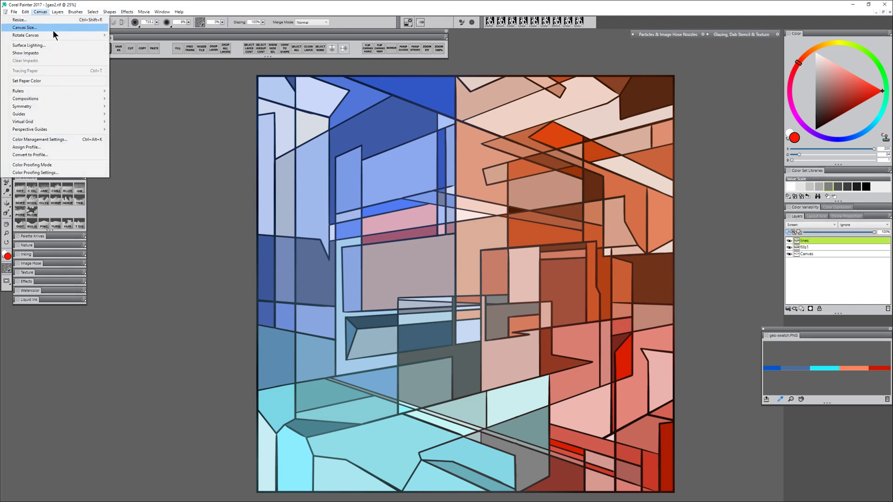
pyautogui.moveTo(57, 35)
pyautogui.click(148, 44)
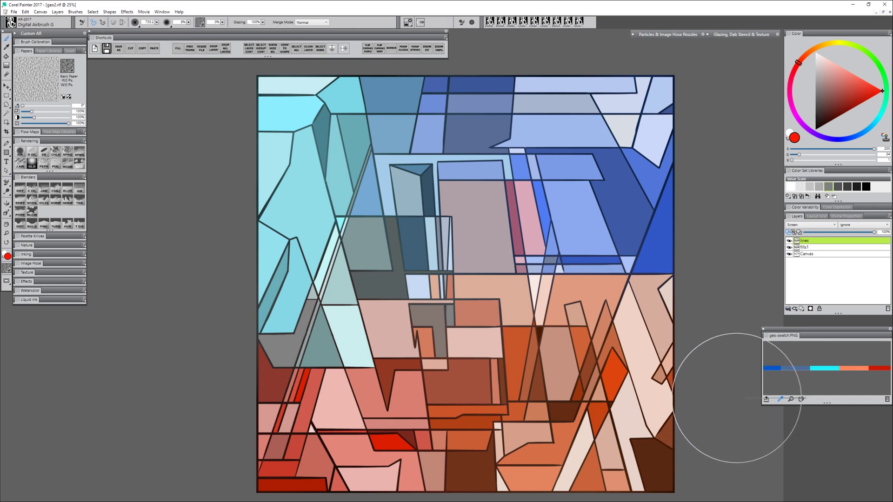
# Save the reoriented version as geo2-alt and merge all of its layers into the canvas
pyautogui.click(121, 51)
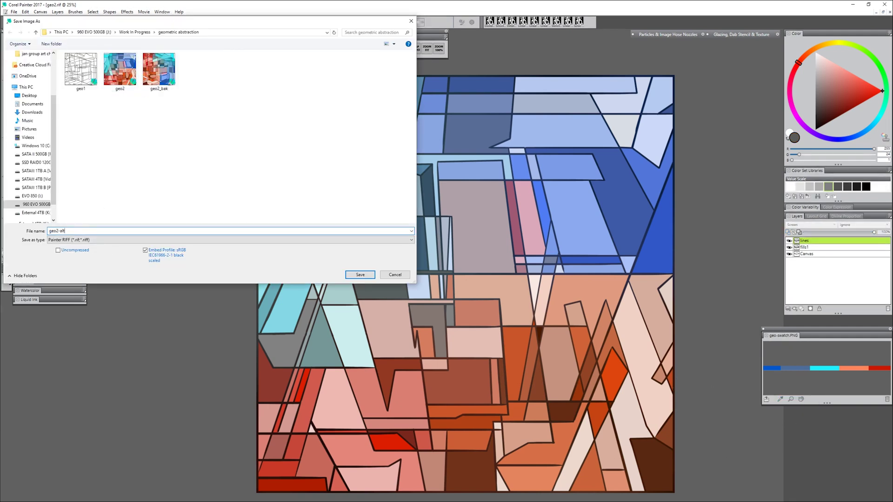
pyautogui.press('Return')
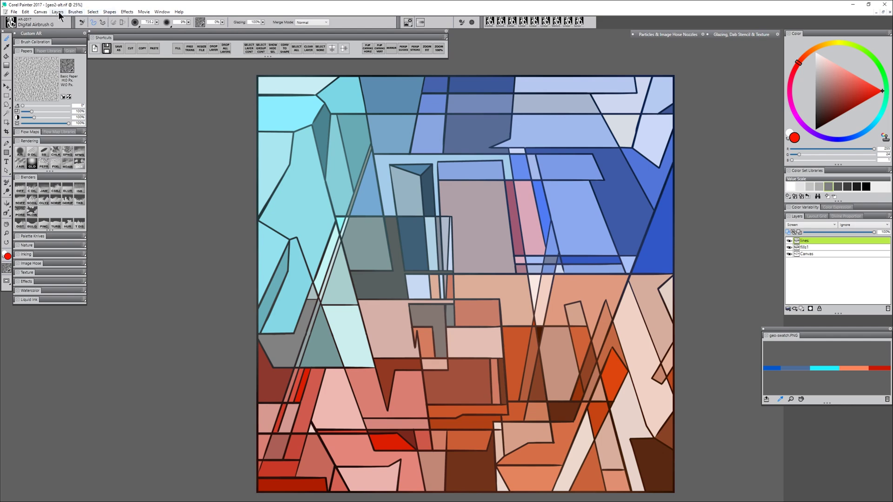
pyautogui.click(58, 12)
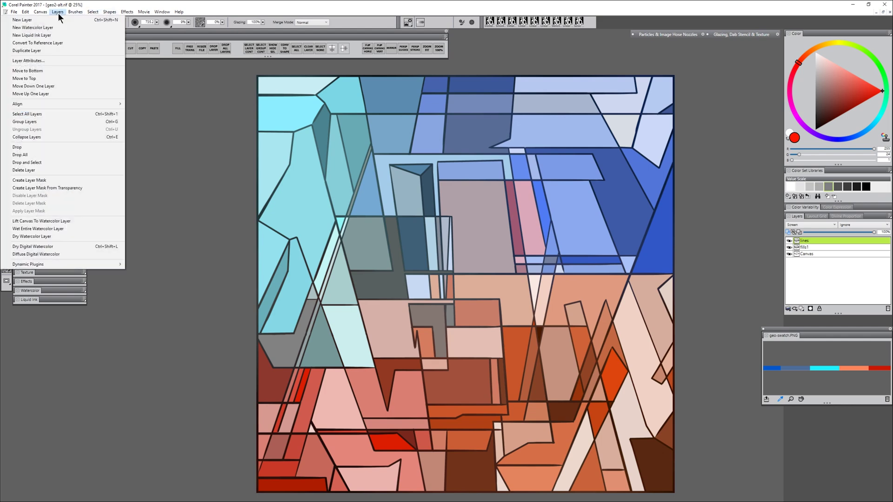
pyautogui.click(48, 159)
# Recolor the canvas using Uniform Color with a hue shift of -40% and saturation of -72%, and flip it vertically
pyautogui.click(127, 13)
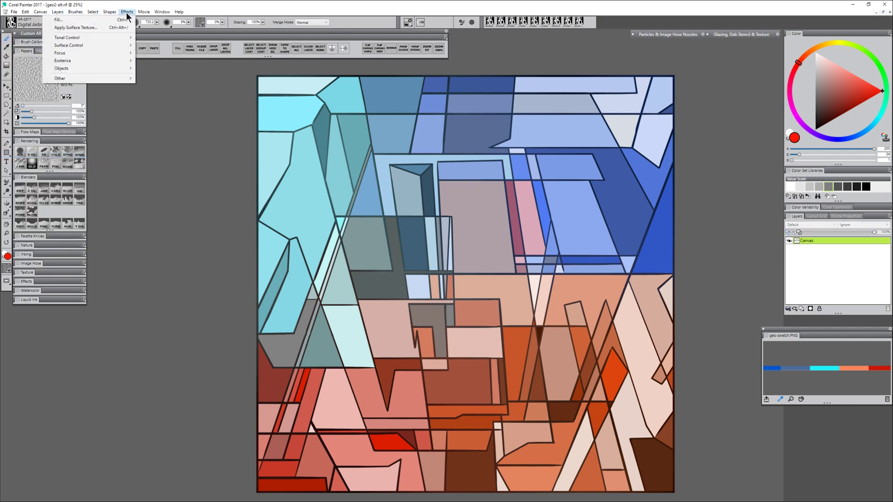
pyautogui.moveTo(124, 36)
pyautogui.click(162, 45)
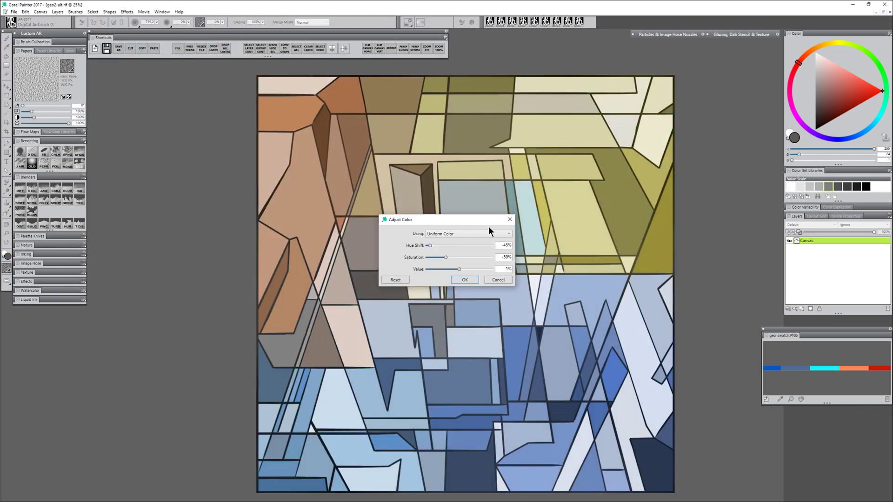
pyautogui.moveTo(489, 227); pyautogui.dragTo(803, 267)
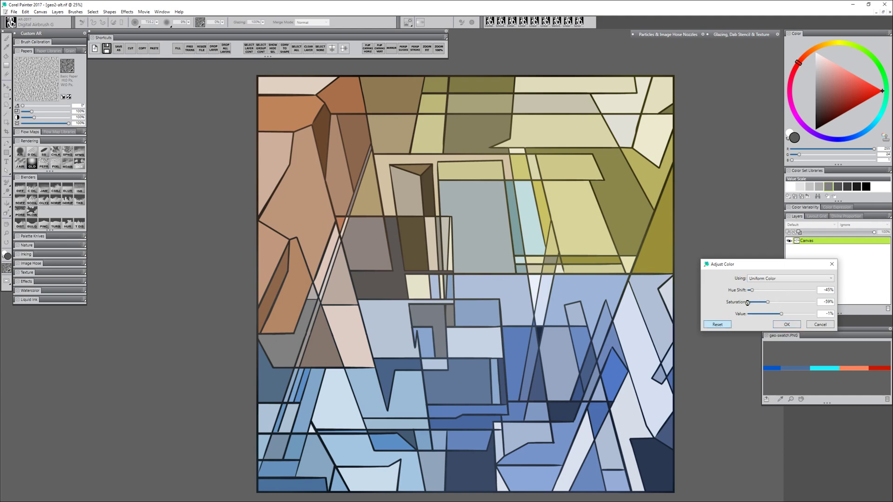
pyautogui.press('Return')
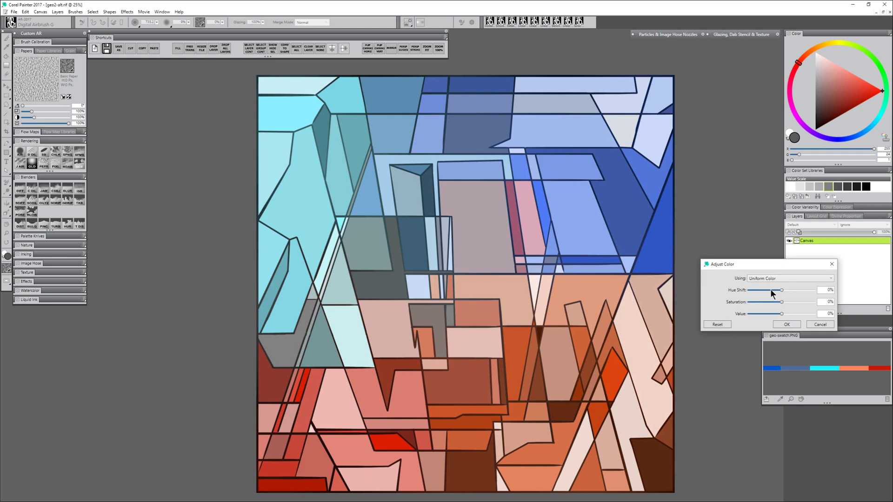
pyautogui.moveTo(773, 294); pyautogui.dragTo(755, 291)
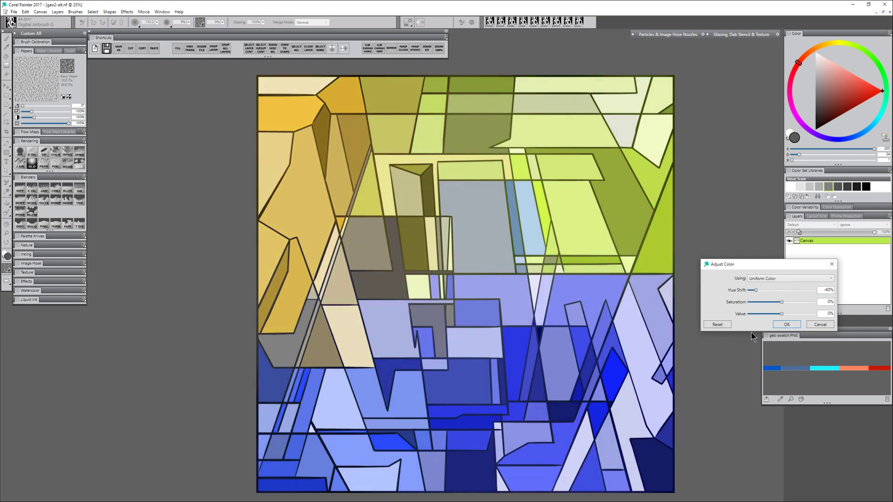
pyautogui.moveTo(770, 302); pyautogui.dragTo(766, 305)
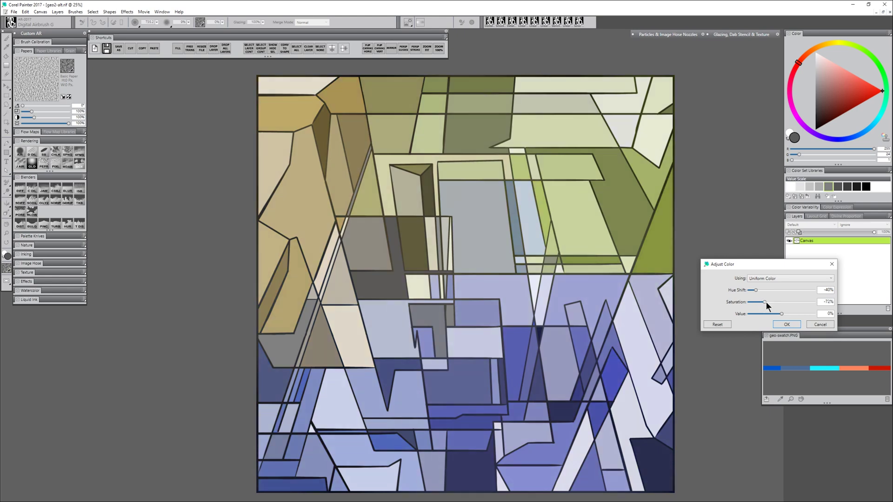
pyautogui.click(787, 325)
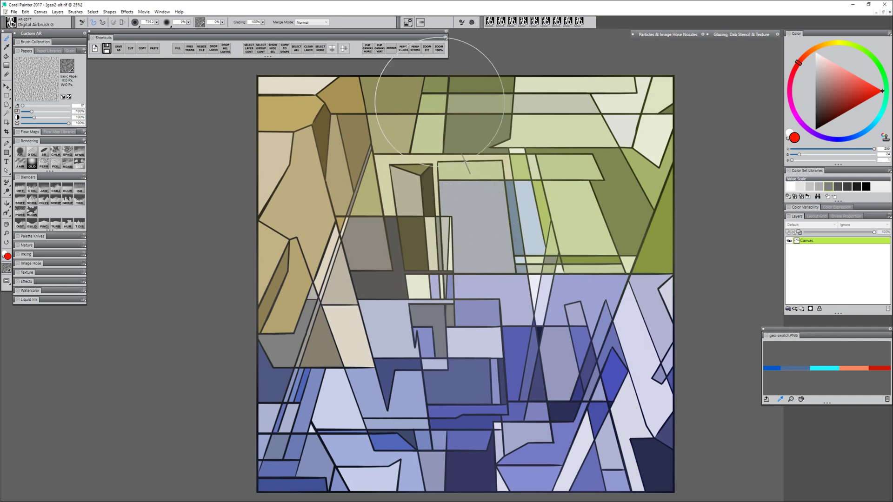
pyautogui.click(379, 48)
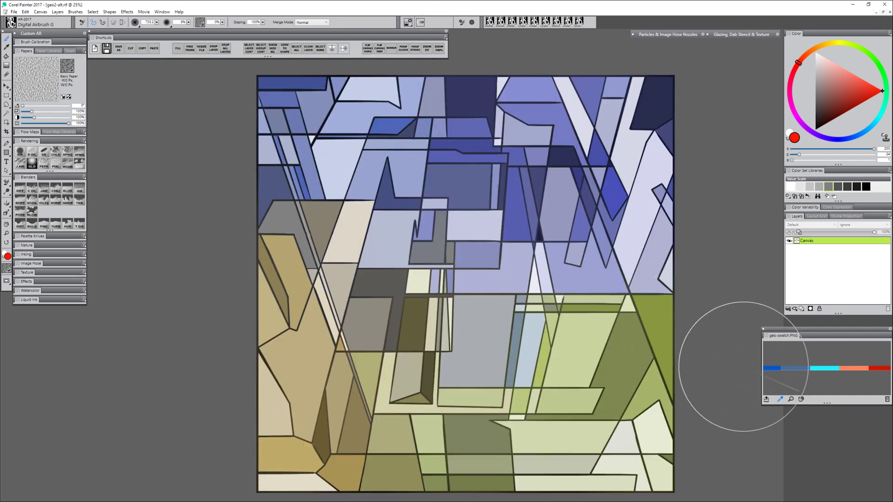